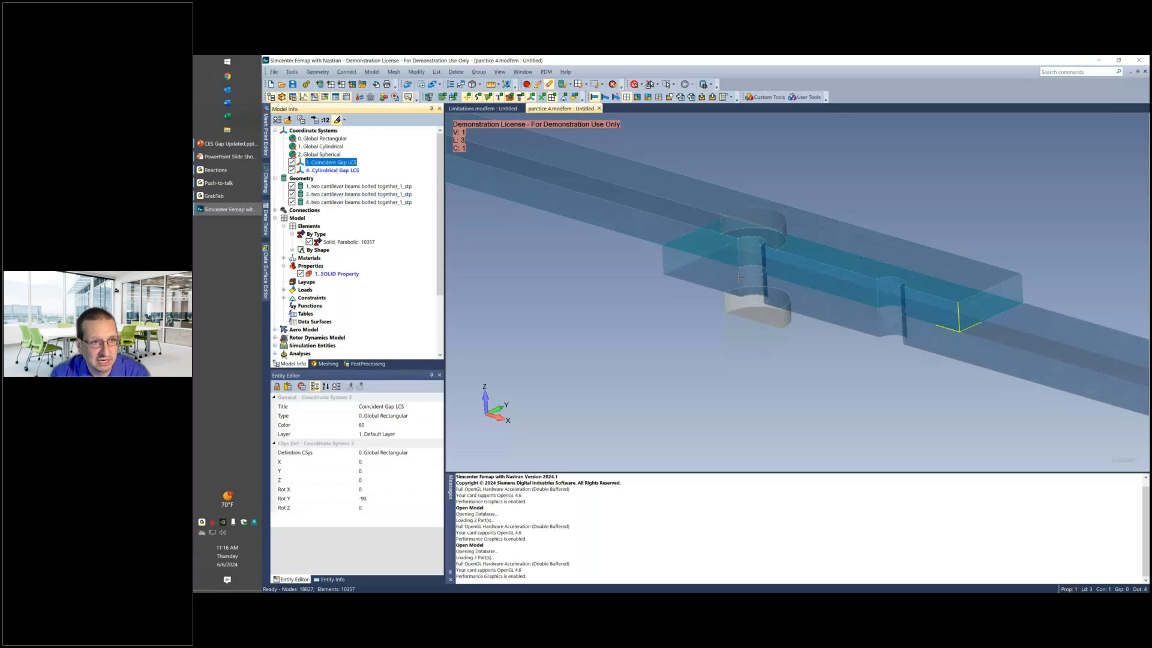
# Examine the position and orientation of the Coincident Gap LCS and Cylindrical Gap LCS coordinate systems on the bolted beams.
pyautogui.click(338, 121)
pyautogui.moveTo(750, 277); pyautogui.dragTo(724, 298, button='middle')
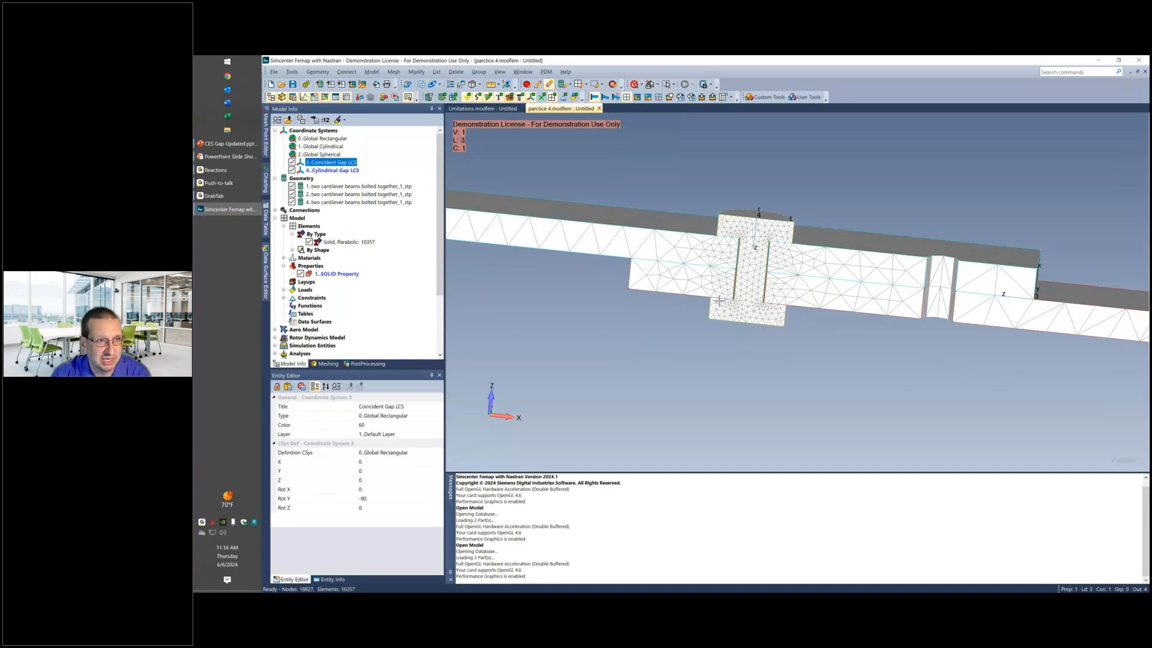
pyautogui.click(328, 171)
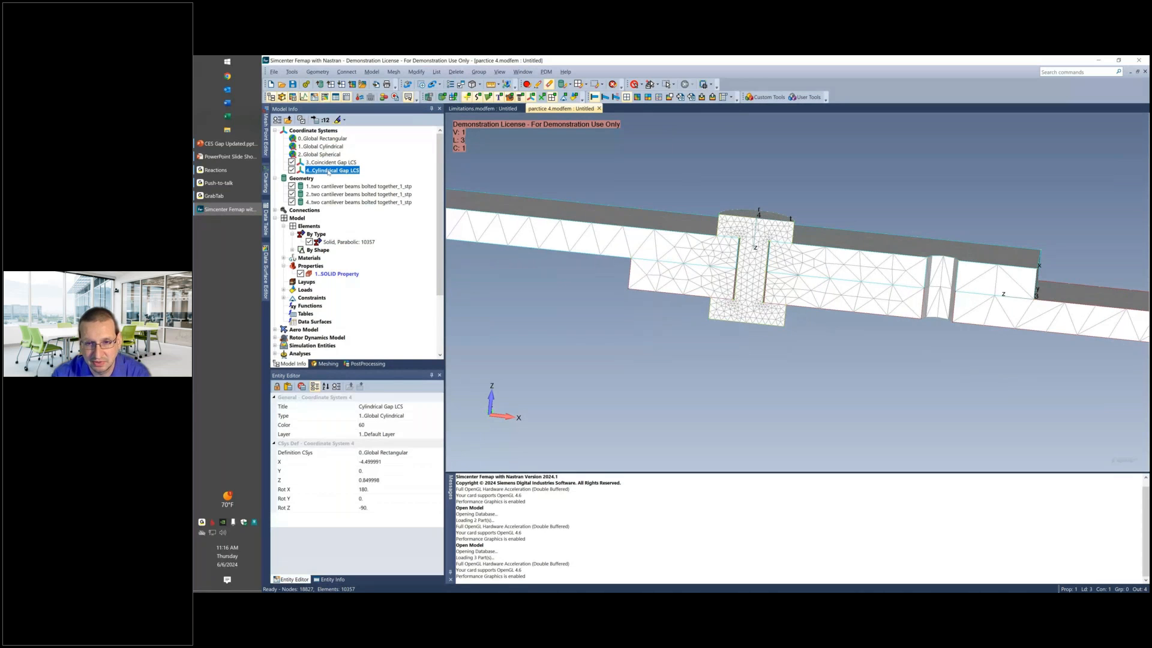
pyautogui.click(337, 120)
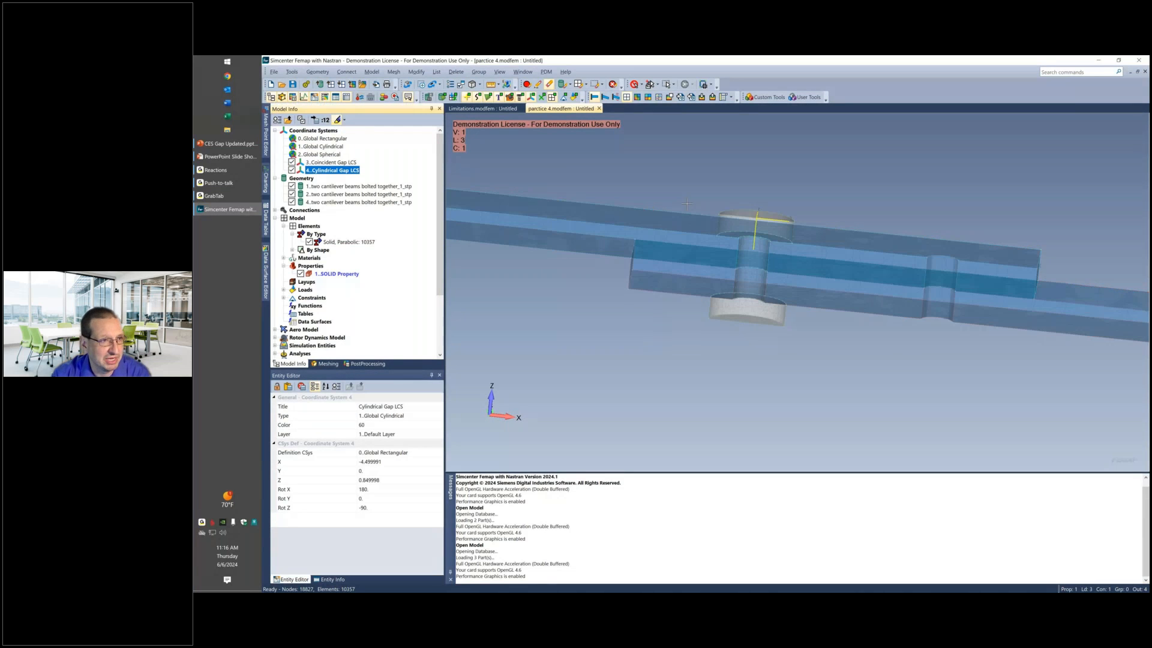
pyautogui.moveTo(687, 204); pyautogui.dragTo(645, 221, button='middle')
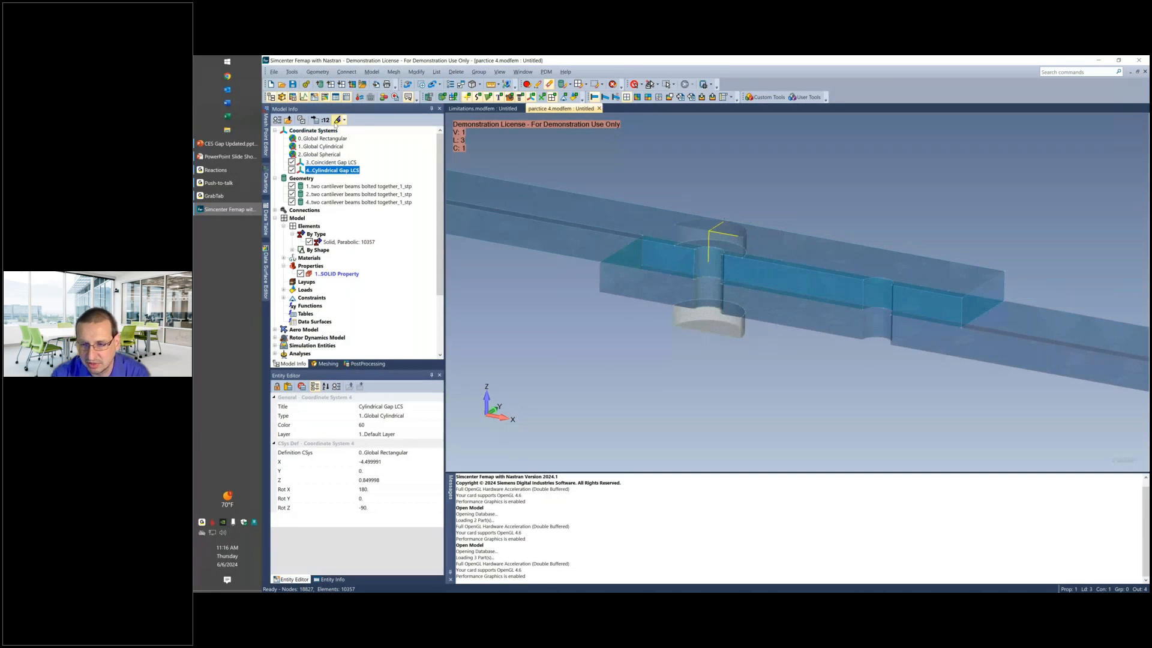
pyautogui.click(338, 120)
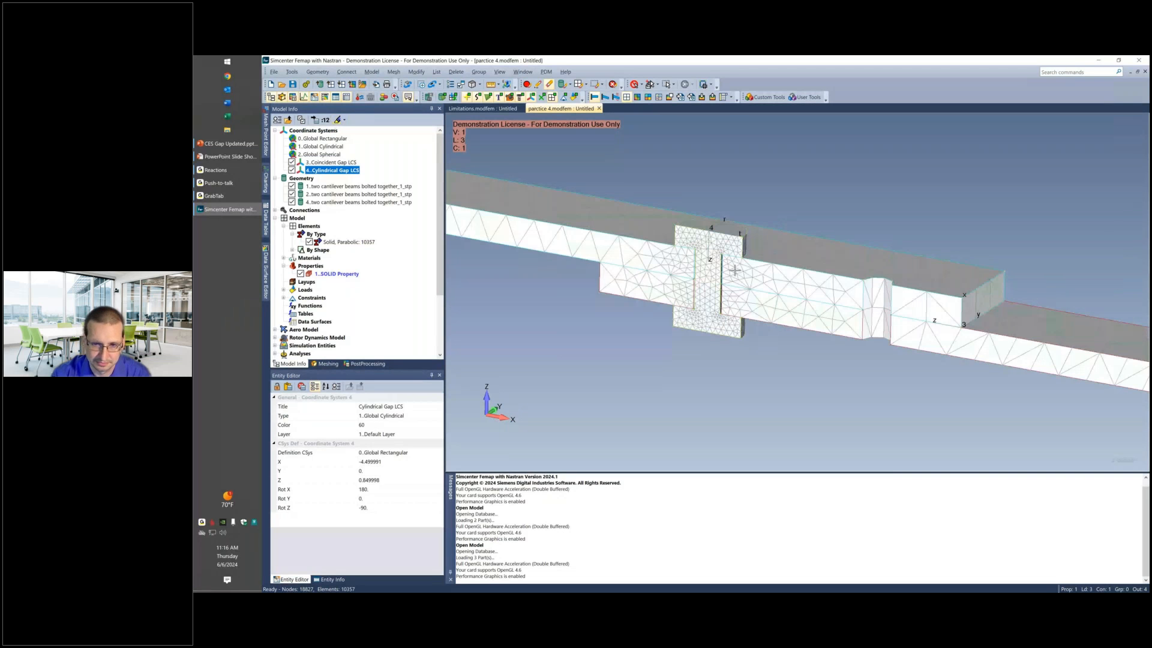
pyautogui.keyDown('ctrl'); pyautogui.moveTo(817, 229); pyautogui.dragTo(783, 325, button='middle'); pyautogui.keyUp('ctrl')
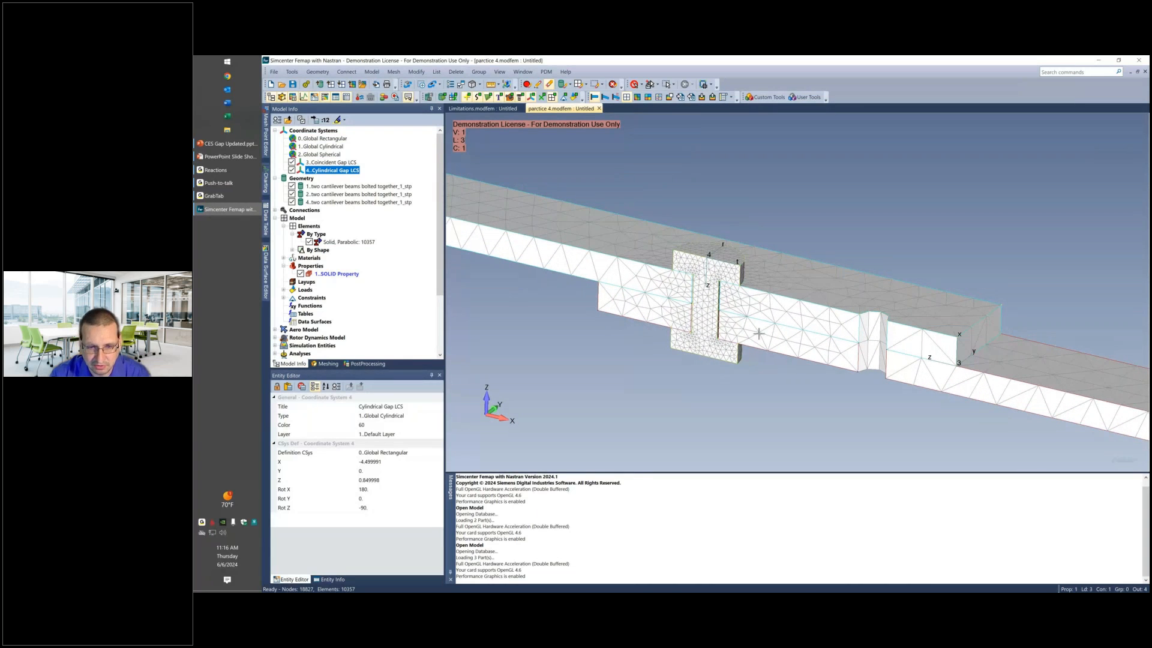
pyautogui.scroll(3, 759, 333)
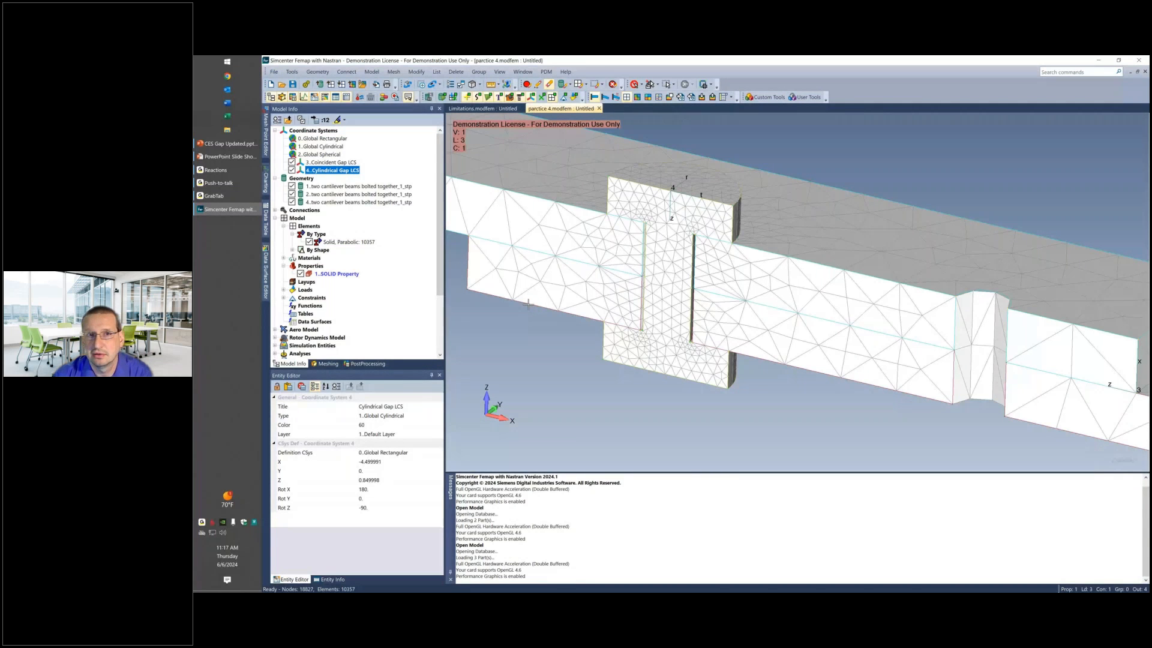
# Hide both beams so that only the bolt geometry and its mesh are displayed.
pyautogui.click(690, 71)
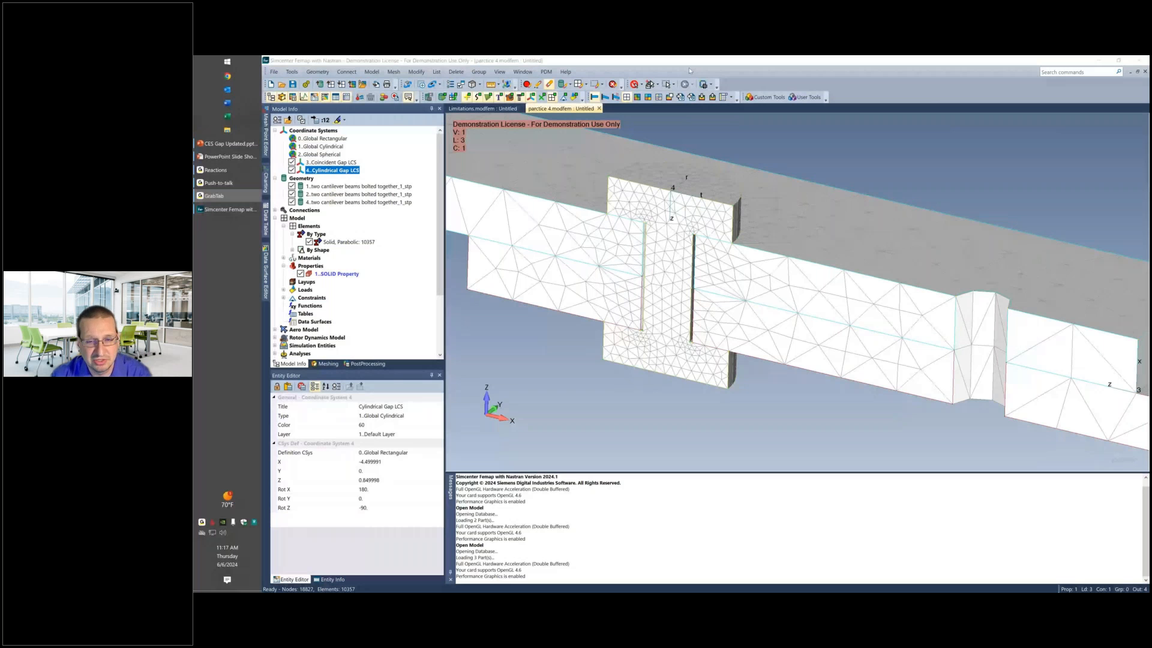
pyautogui.click(526, 85)
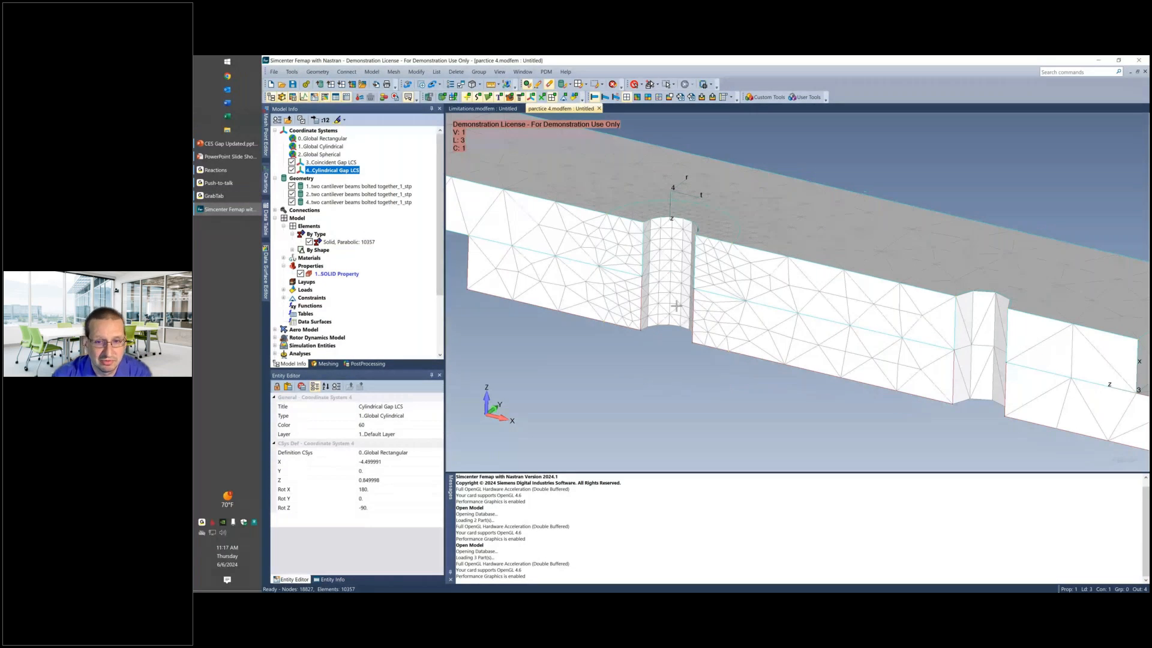
pyautogui.click(539, 85)
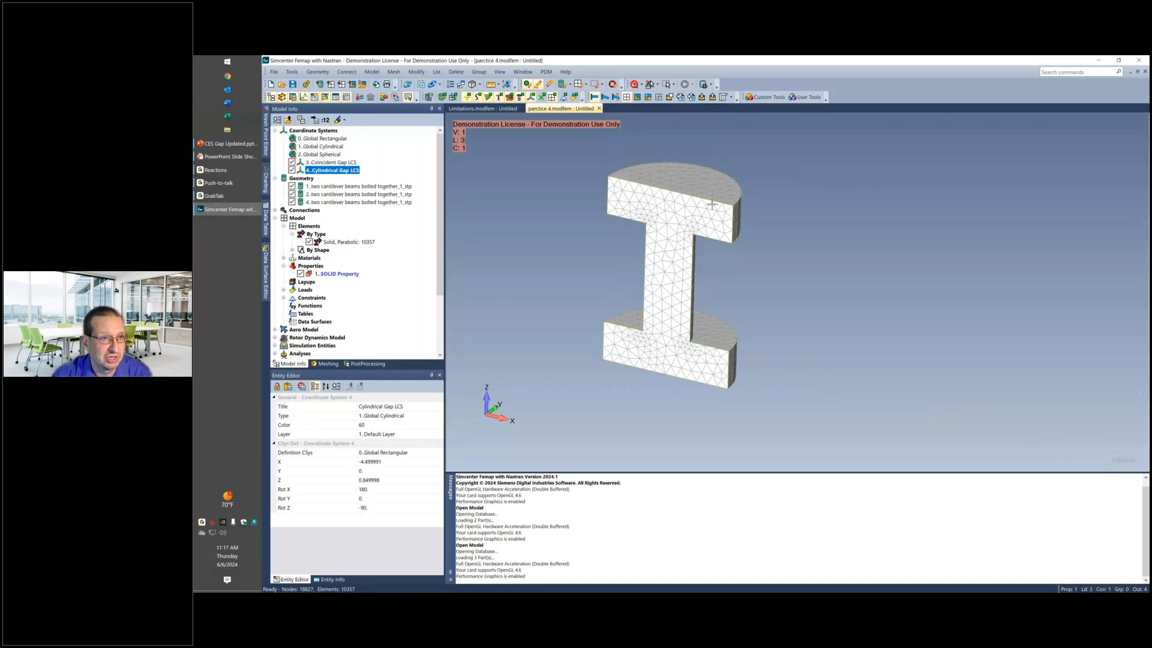
pyautogui.moveTo(712, 205); pyautogui.dragTo(713, 214, button='middle')
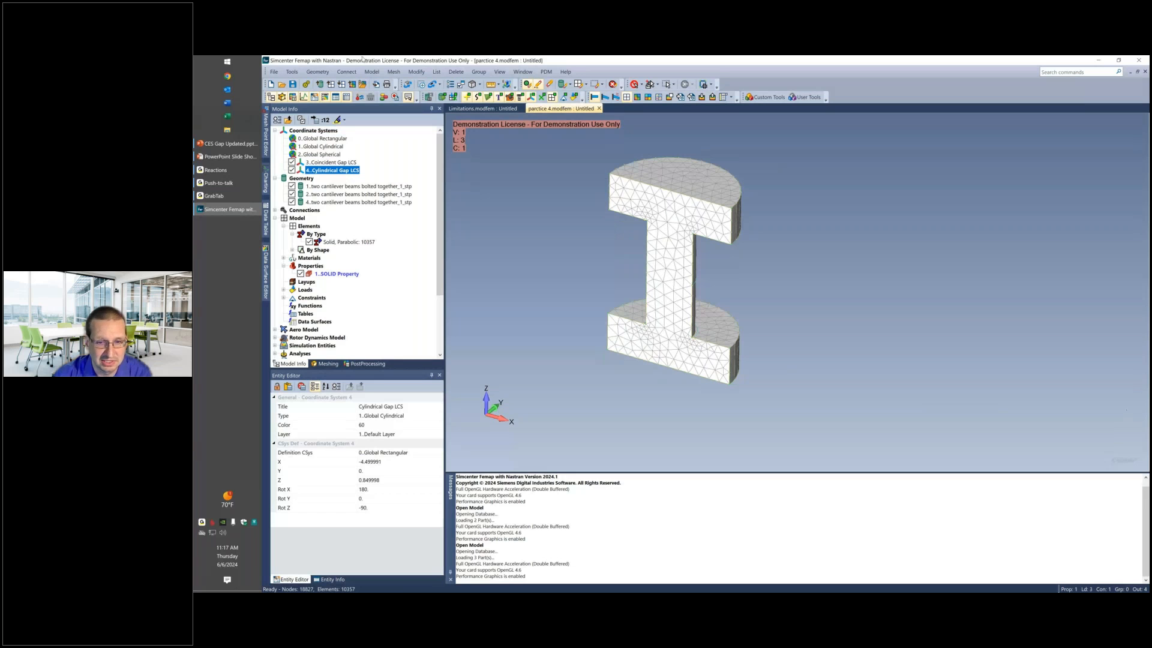
# Start a closest-link mesh connection and choose the nodes on the inner face of the bolt's lower head as source nodes.
pyautogui.click(394, 71)
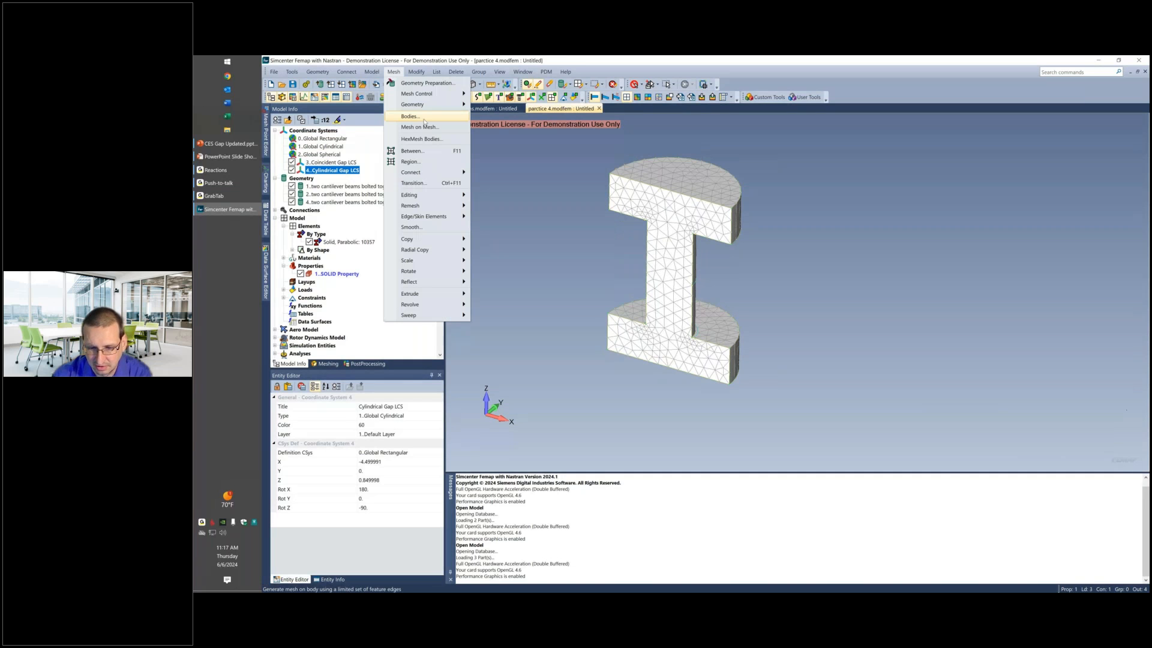
pyautogui.click(424, 120)
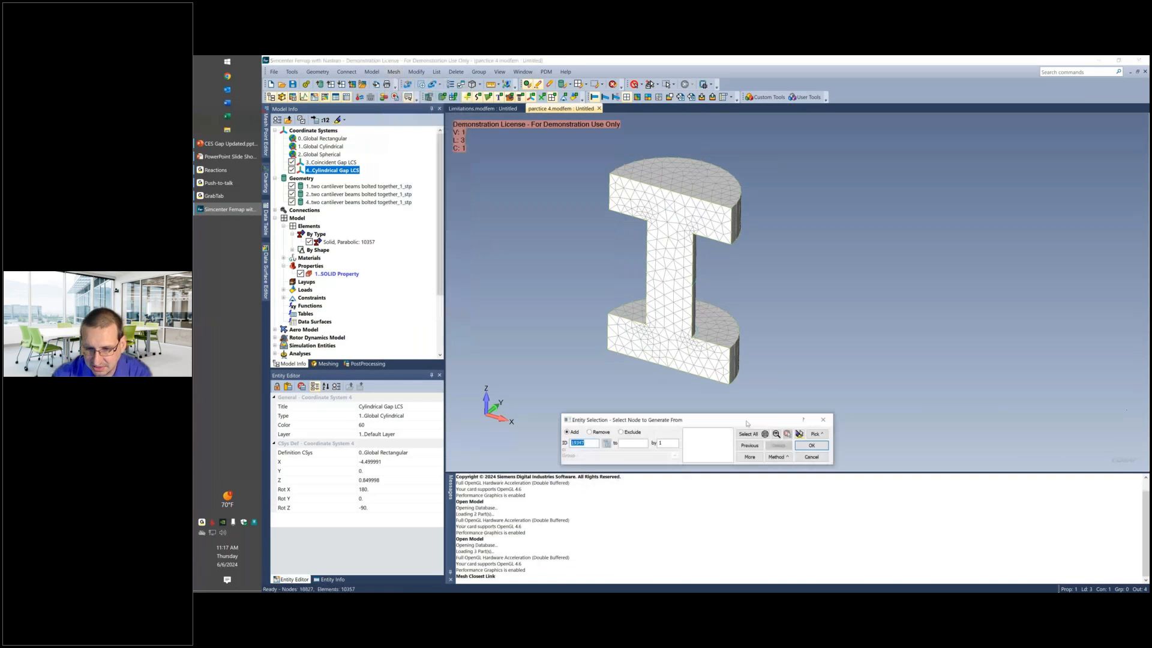
pyautogui.click(777, 457)
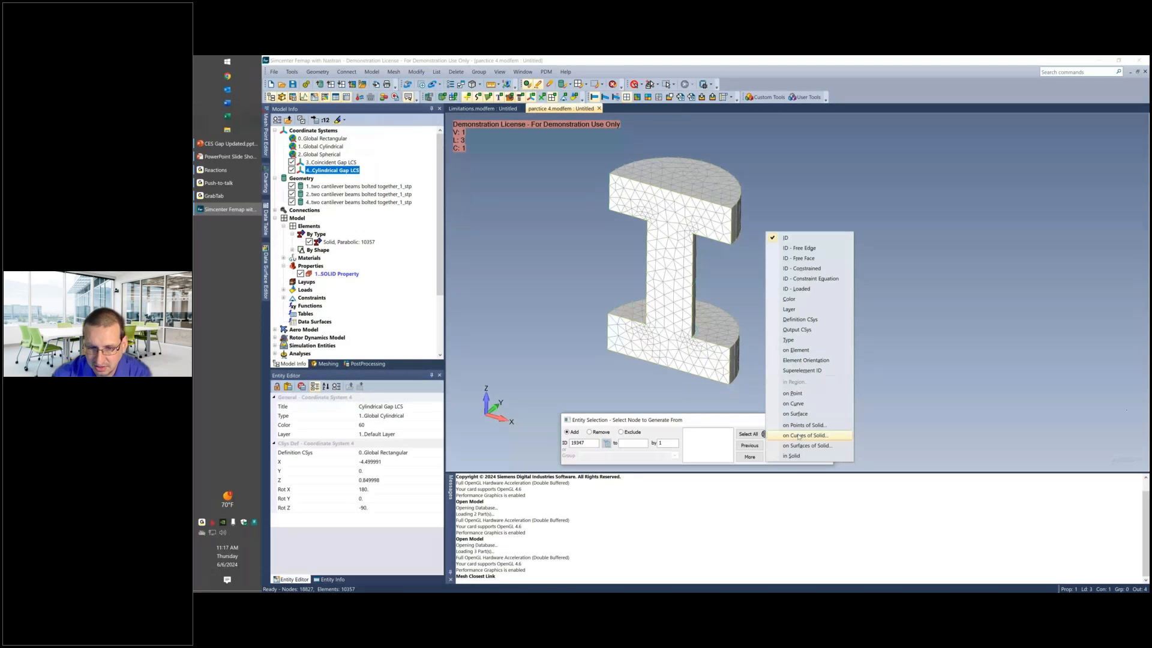
pyautogui.click(810, 445)
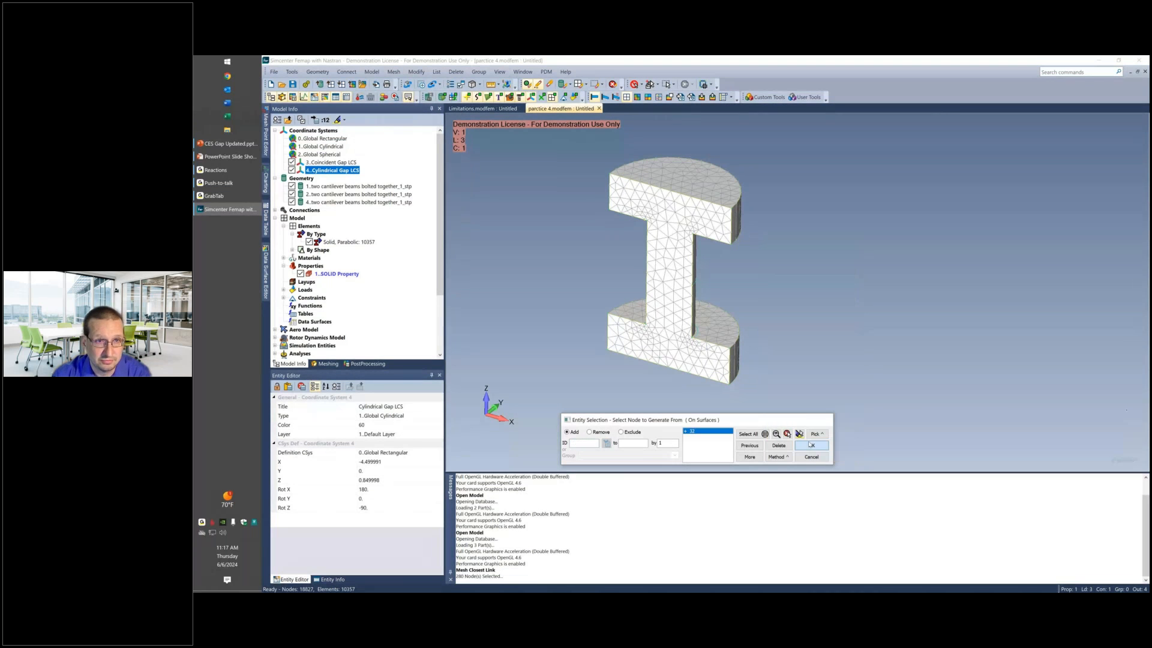
pyautogui.click(811, 445)
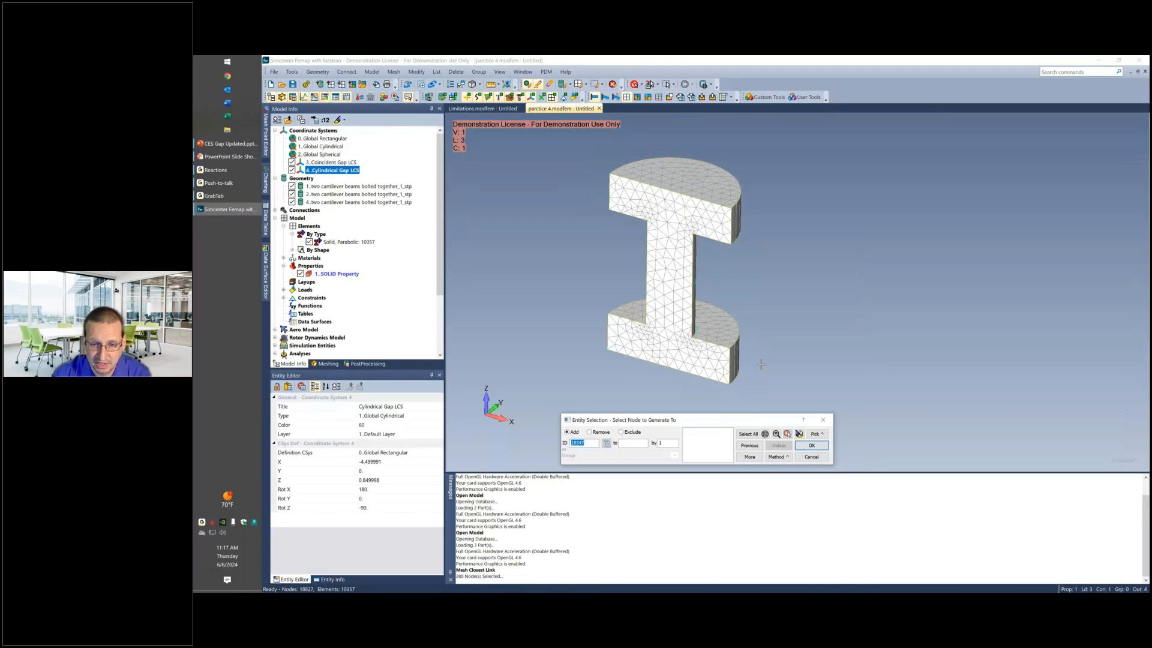
# Show the beams instead of the bolt and choose the nodes on the lower beam's underside surface around the bolt hole as target nodes.
pyautogui.moveTo(761, 364); pyautogui.dragTo(760, 354, button='middle')
pyautogui.click(549, 84)
pyautogui.moveTo(706, 263); pyautogui.dragTo(706, 210, button='middle')
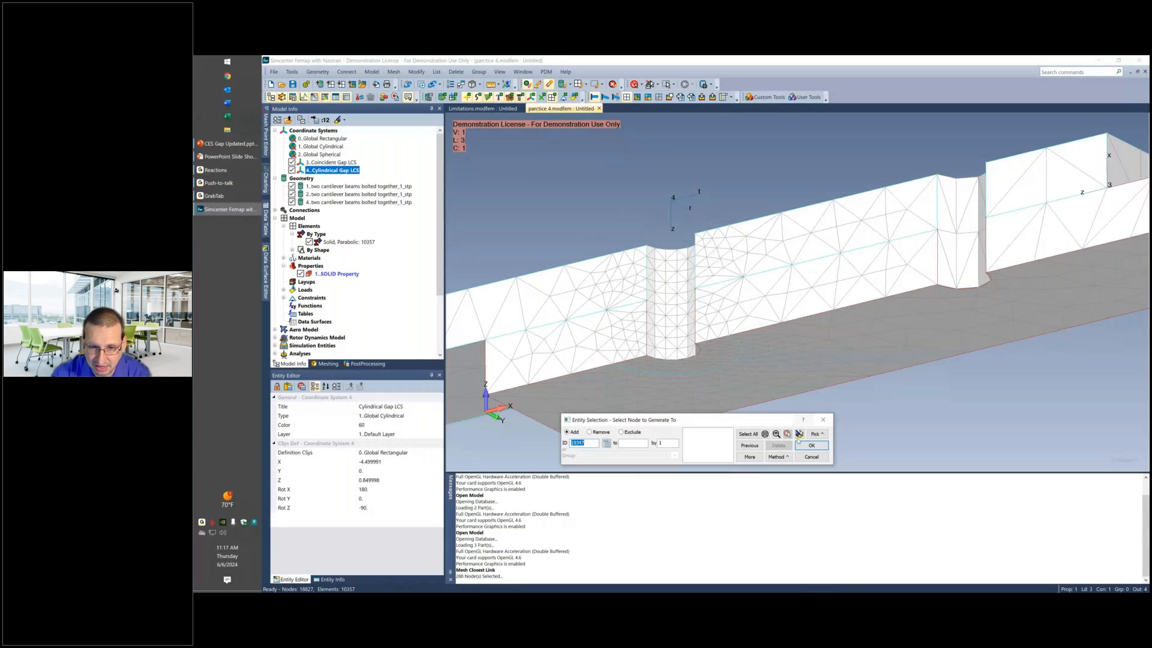
pyautogui.click(717, 357)
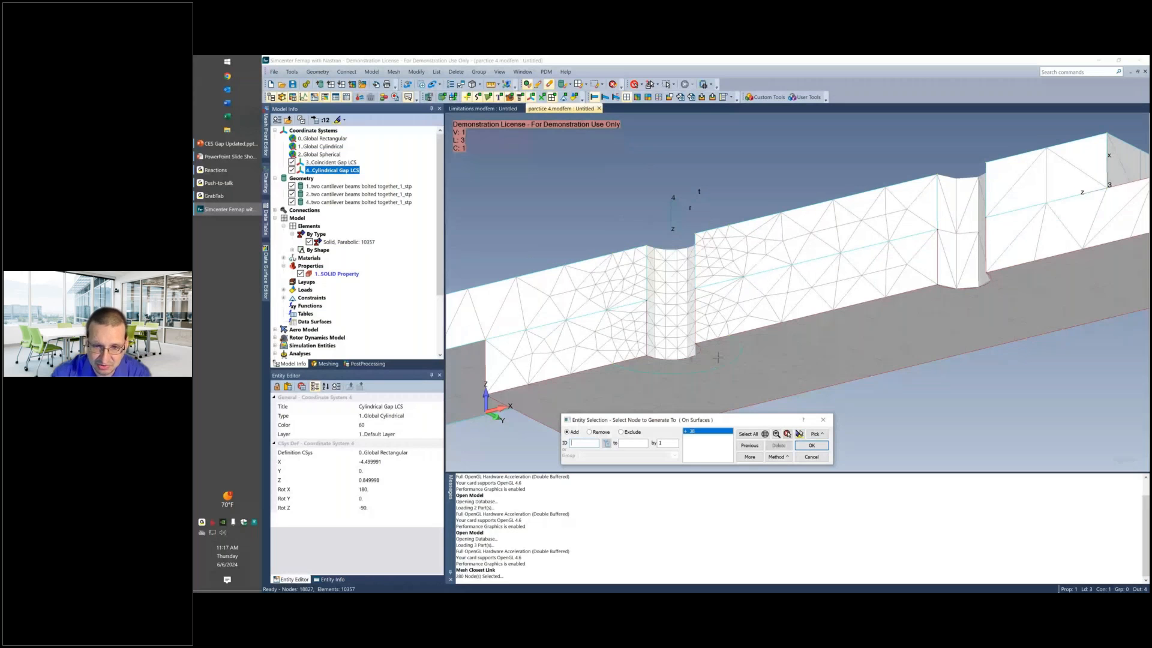
pyautogui.moveTo(718, 357); pyautogui.dragTo(752, 336, button='middle')
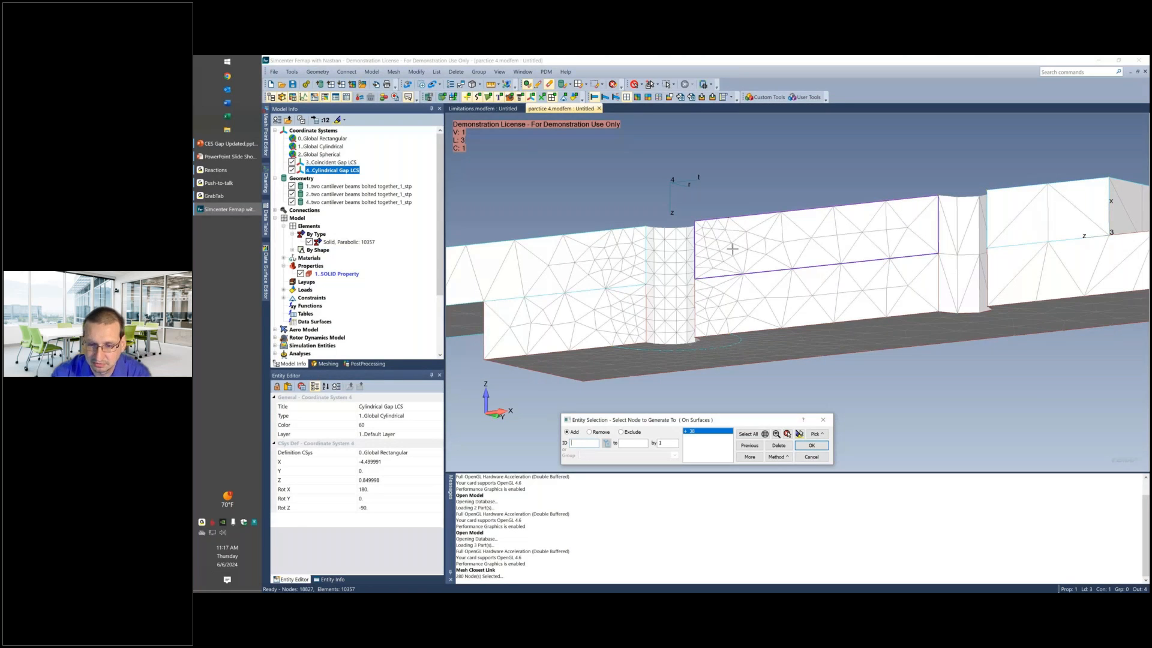
pyautogui.click(803, 448)
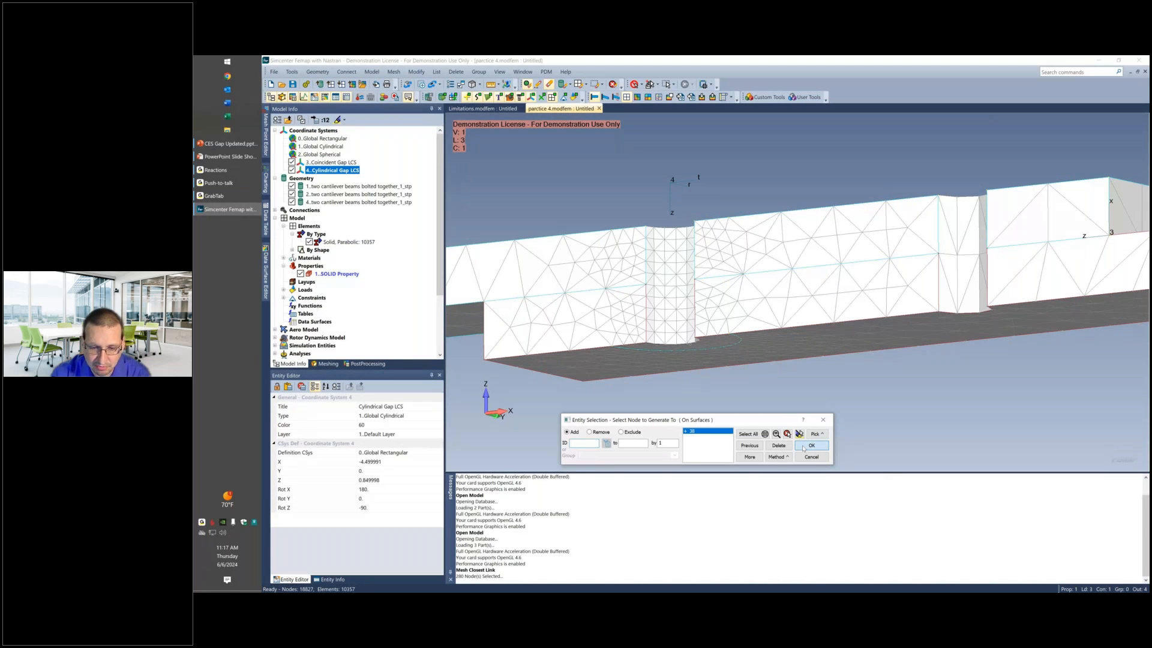
pyautogui.click(804, 448)
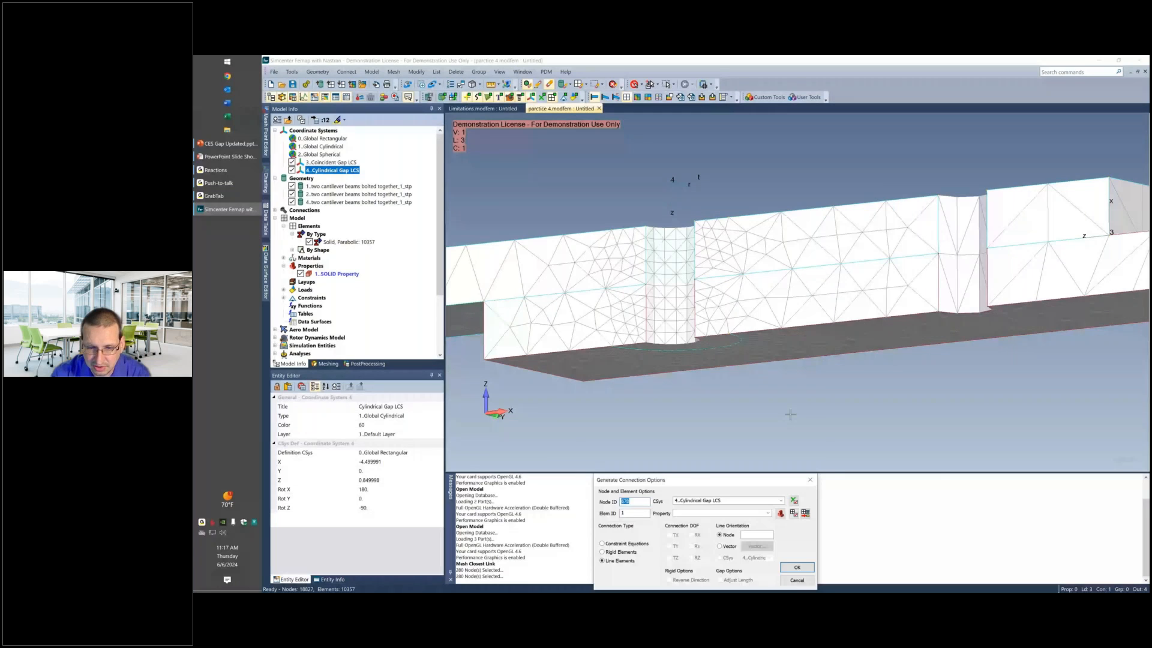
# Create a new property for the connection's line elements, with element type Gap and the title Coincident Gap.
pyautogui.moveTo(719, 483); pyautogui.dragTo(720, 374)
pyautogui.click(783, 392)
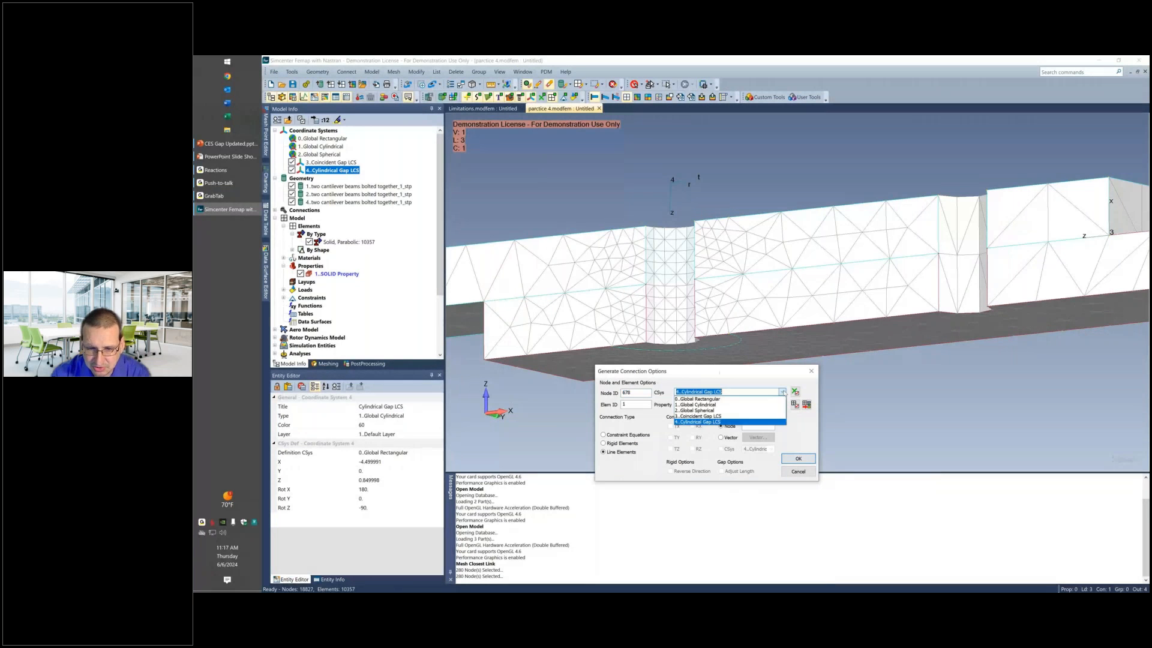
pyautogui.click(676, 391)
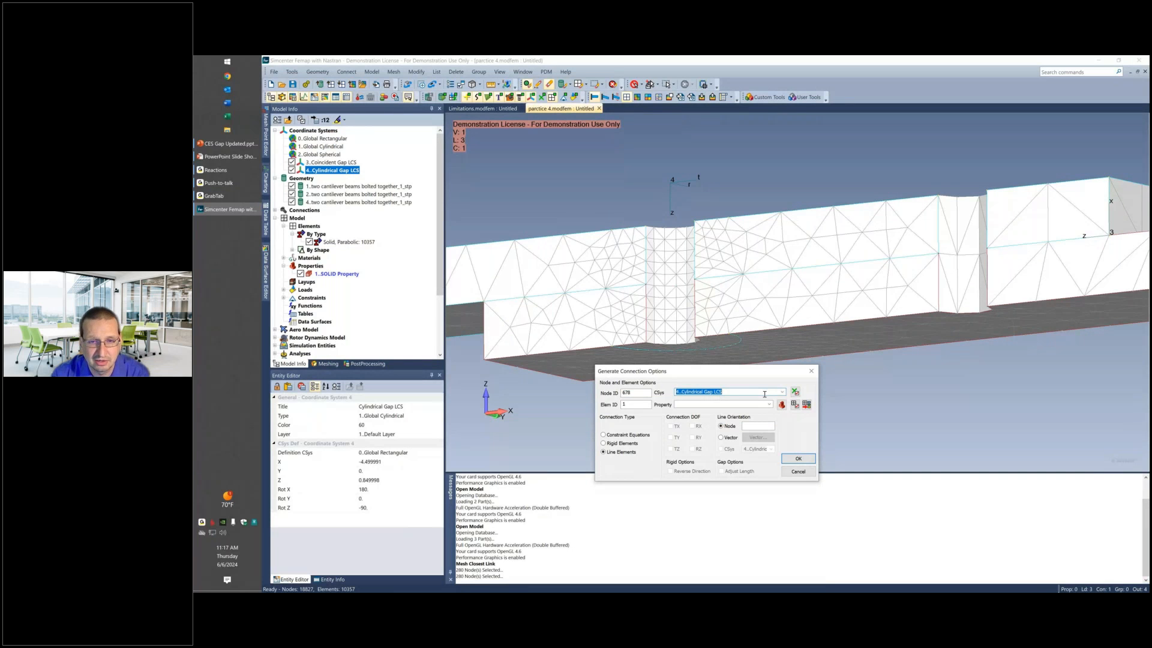
pyautogui.click(781, 404)
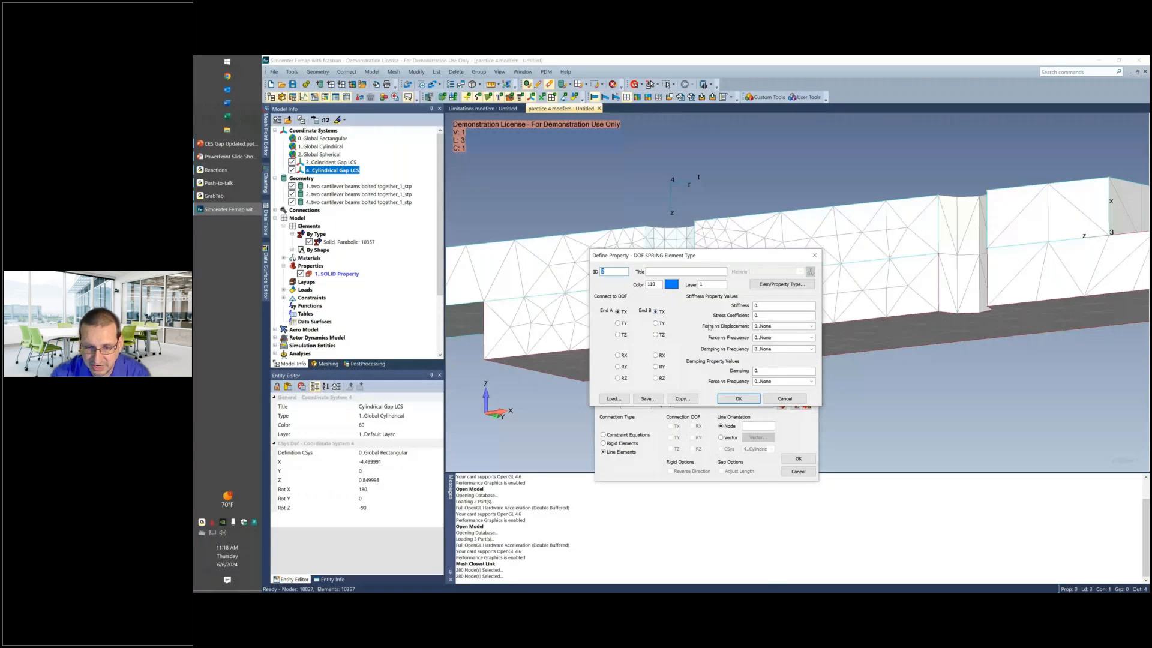
pyautogui.click(783, 284)
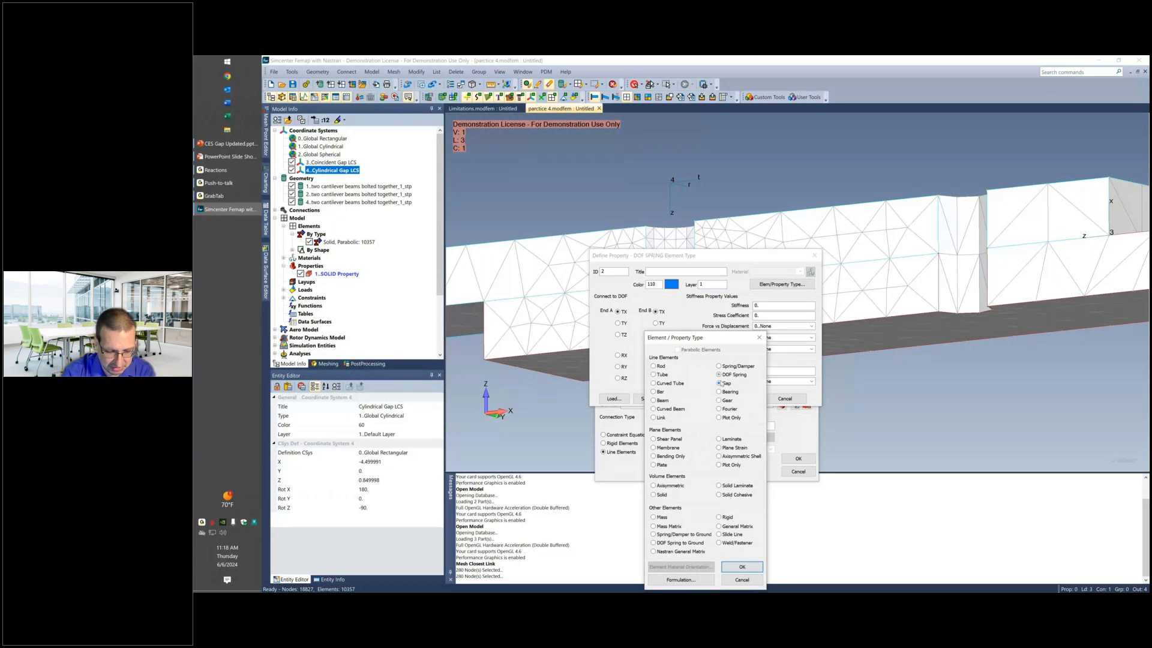
pyautogui.doubleClick(722, 384)
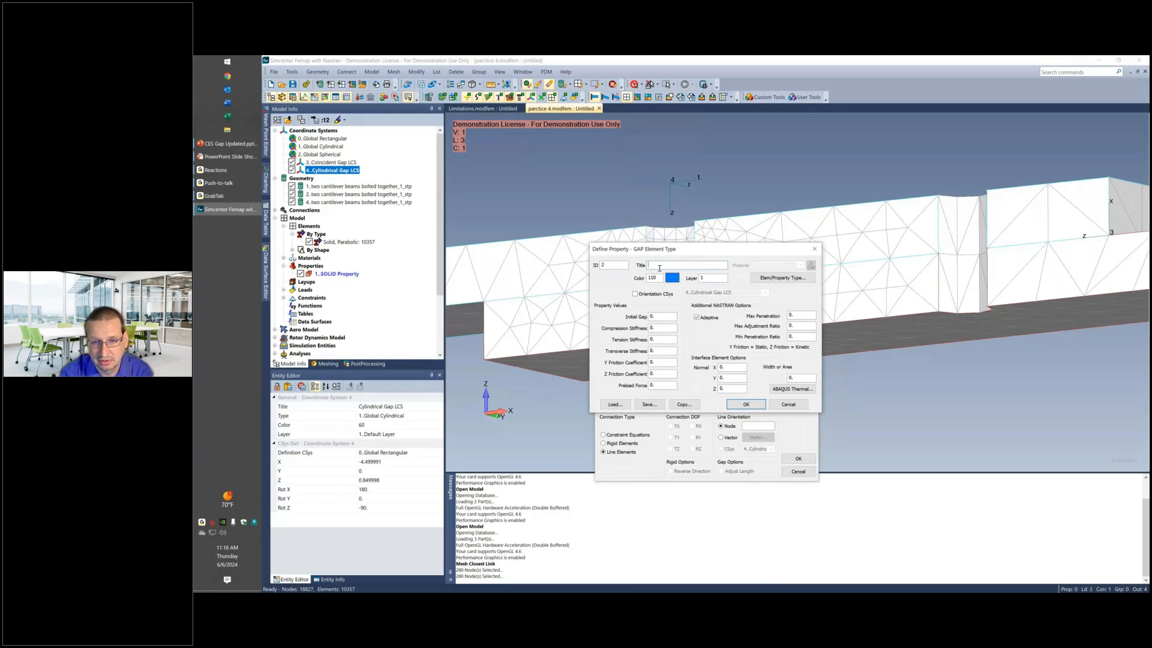
pyautogui.write('Coincident Gap')
# Set the gap property's compression stiffness to 1e12, tension stiffness to 1 and max penetration to 0.01.
pyautogui.click(661, 328)
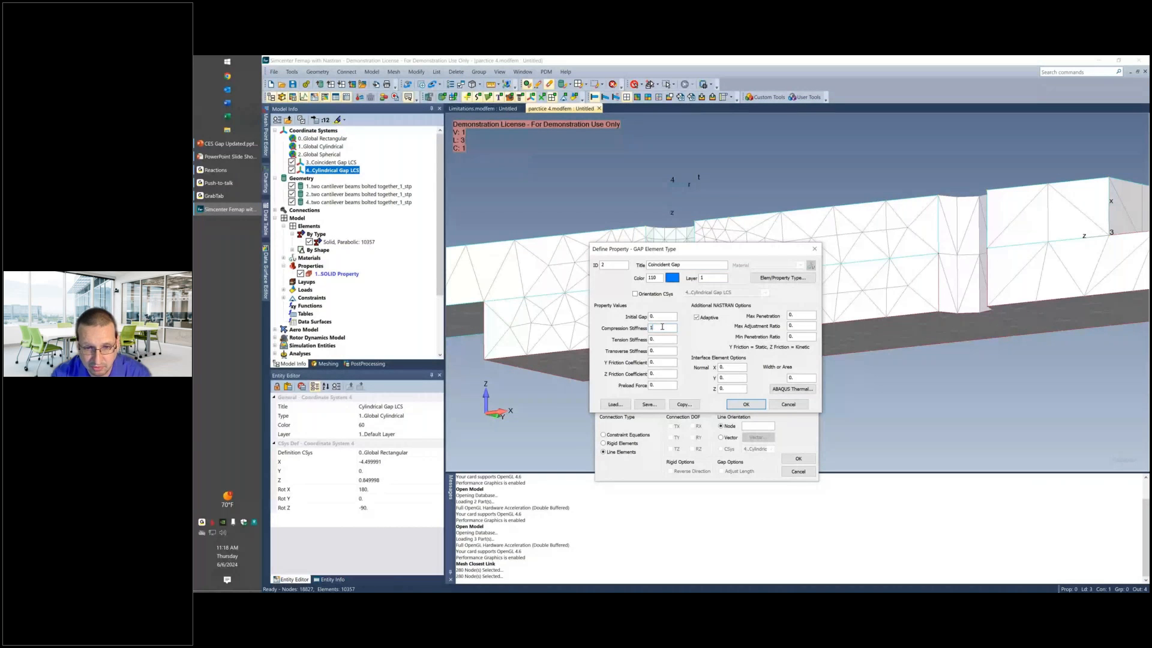
pyautogui.write('1e12')
pyautogui.doubleClick(652, 341)
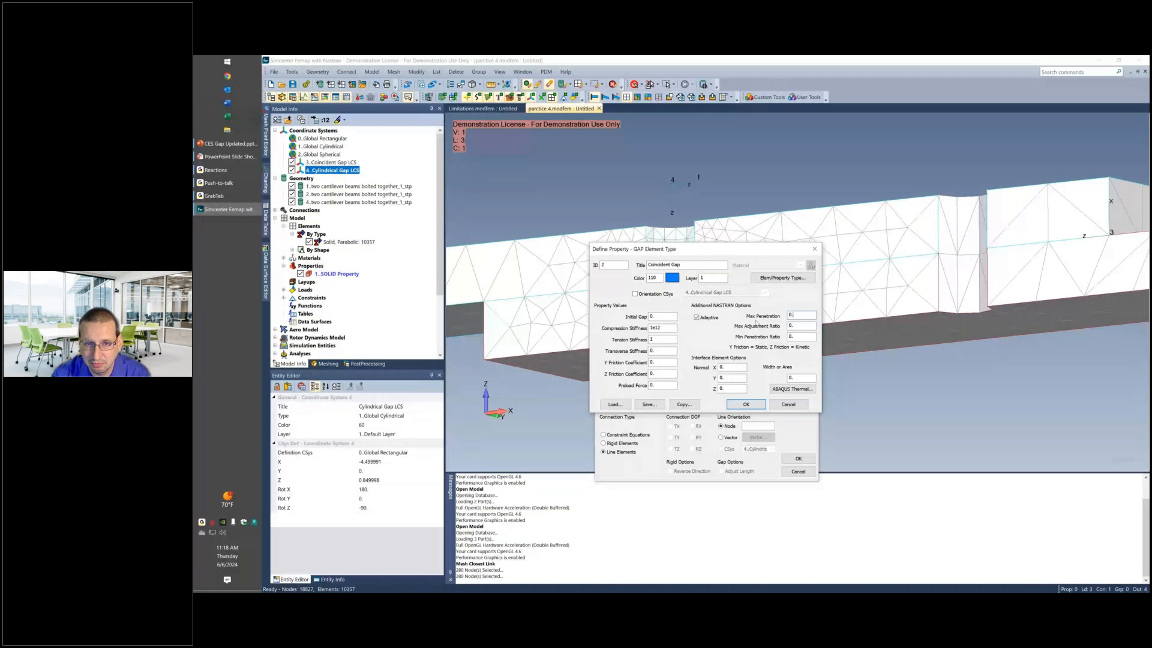
pyautogui.write('01')
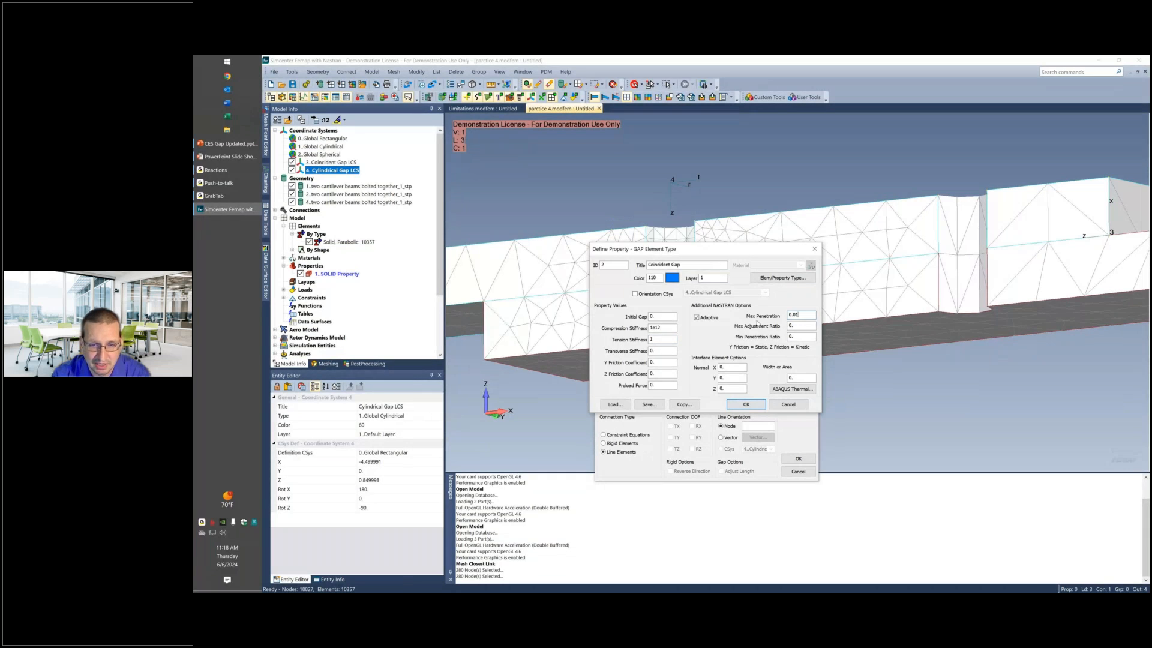
# Enable the gap property's orientation coordinate system, set it to Coincident Gap LCS and save the property.
pyautogui.moveTo(748, 254); pyautogui.dragTo(812, 253)
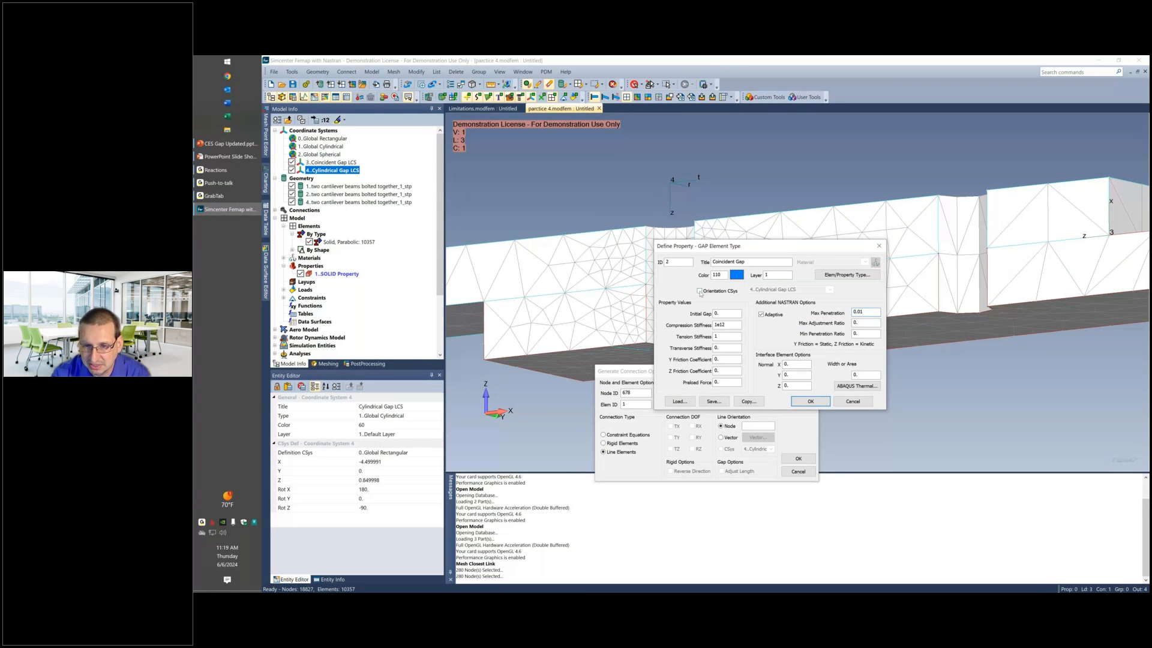
pyautogui.click(700, 291)
pyautogui.click(786, 289)
pyautogui.click(783, 315)
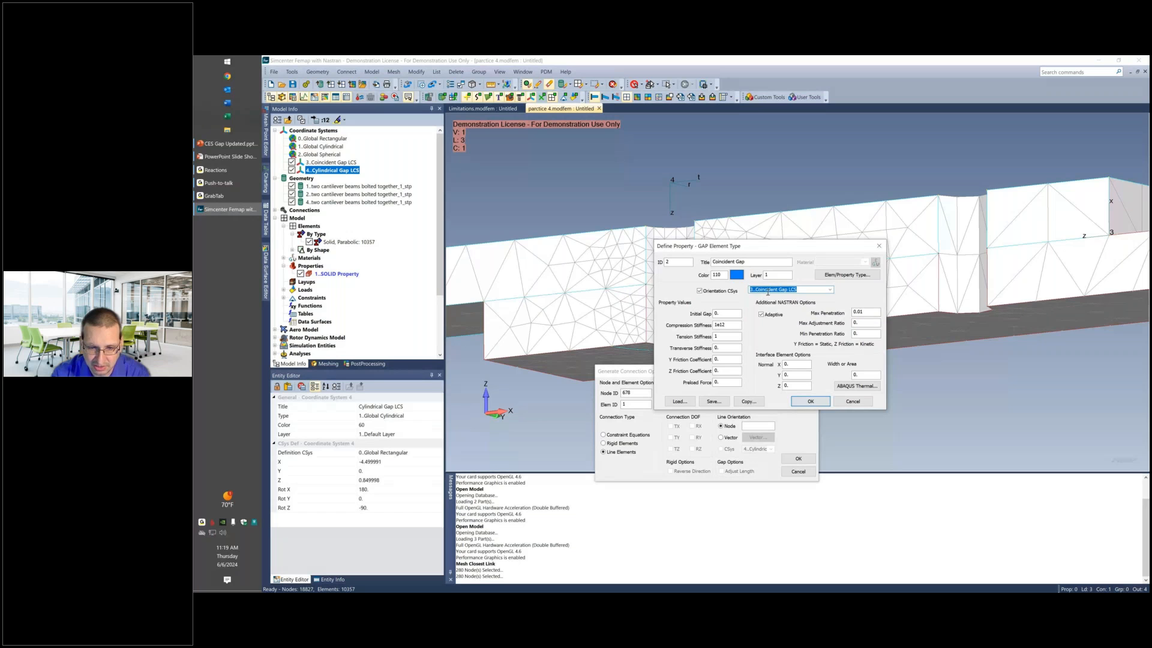
pyautogui.click(809, 401)
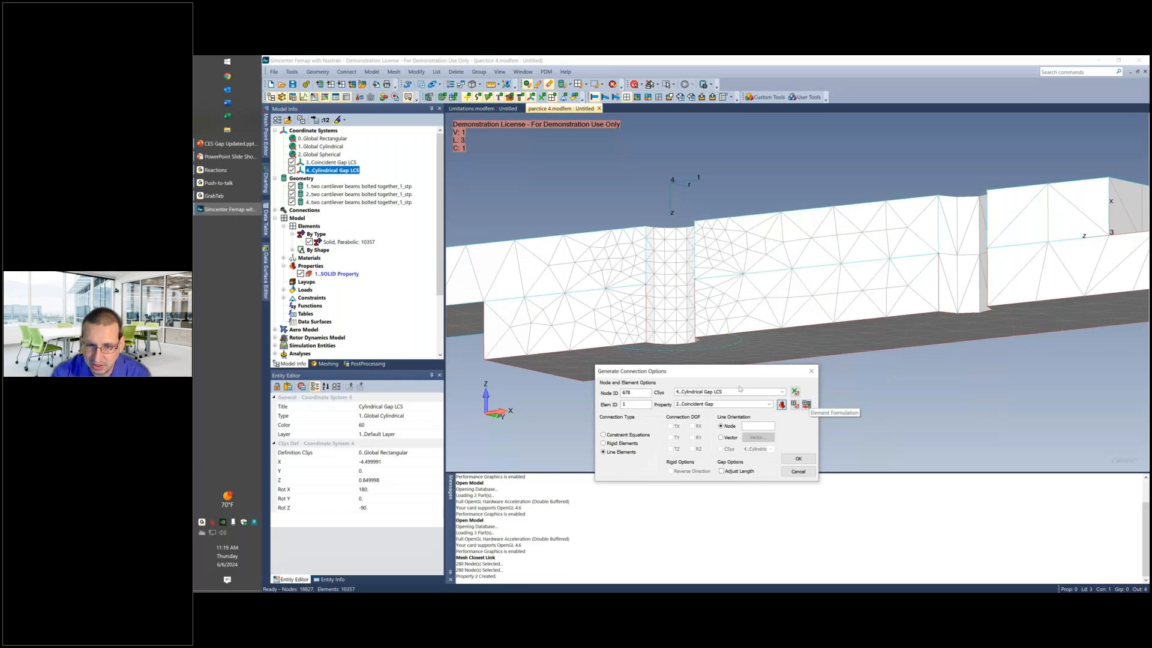
# Pick an orientation node on the beam mesh and generate the Coincident Gap line elements between the bolt head and the beam.
pyautogui.click(763, 426)
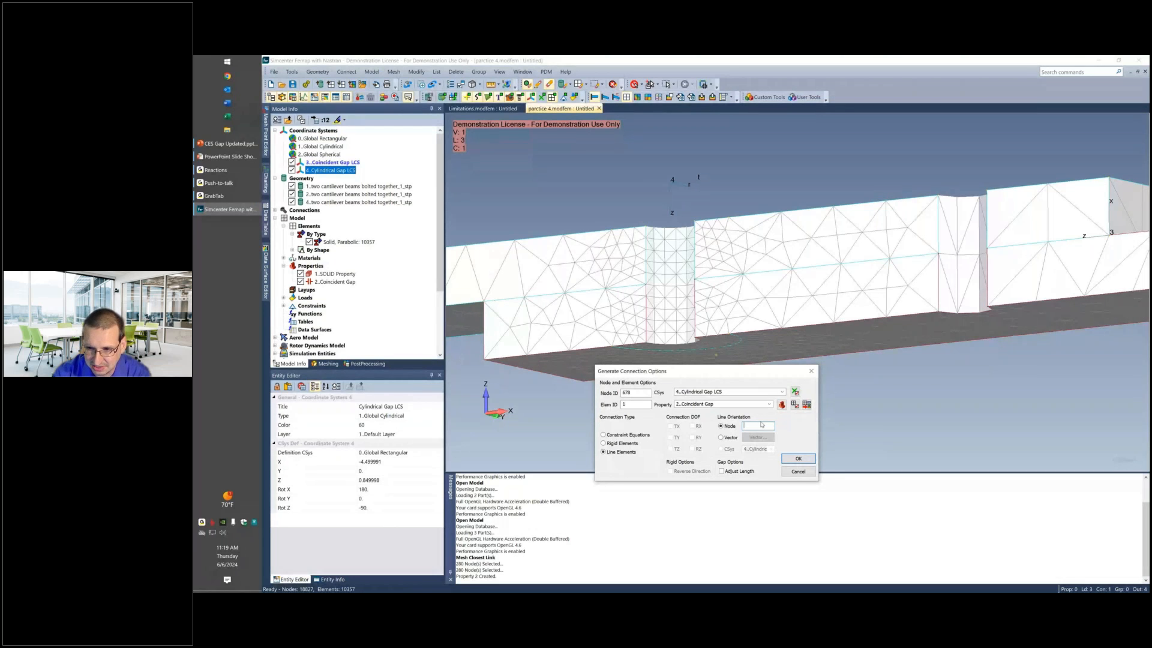
pyautogui.click(906, 285)
pyautogui.click(794, 459)
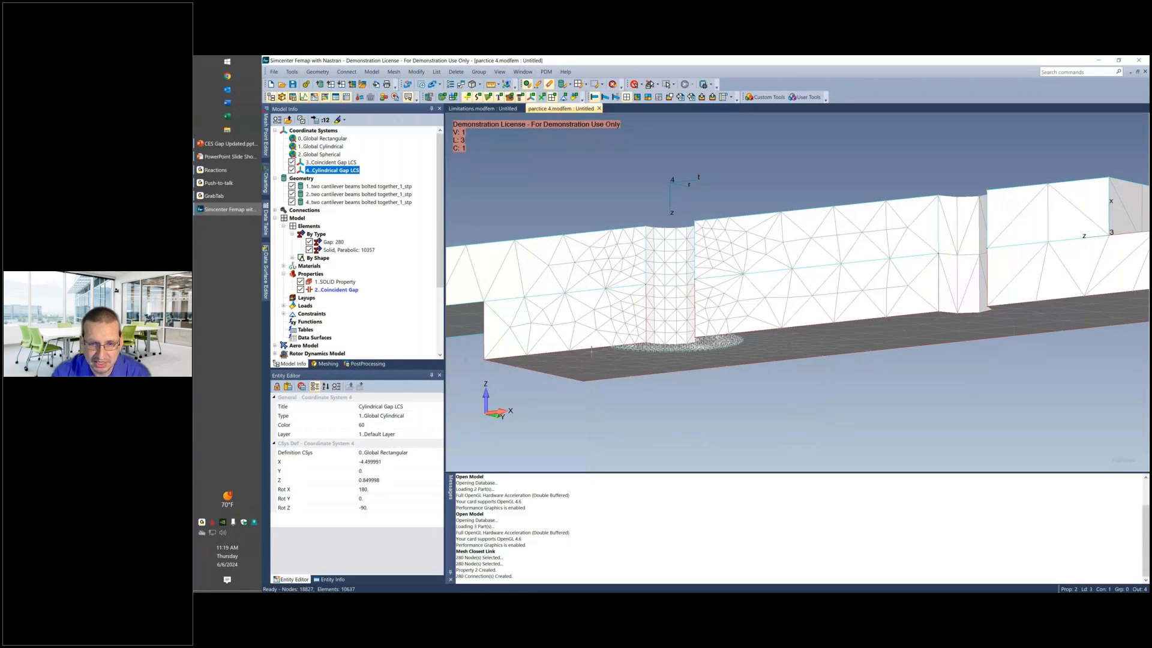
pyautogui.moveTo(590, 351); pyautogui.dragTo(699, 343, button='middle')
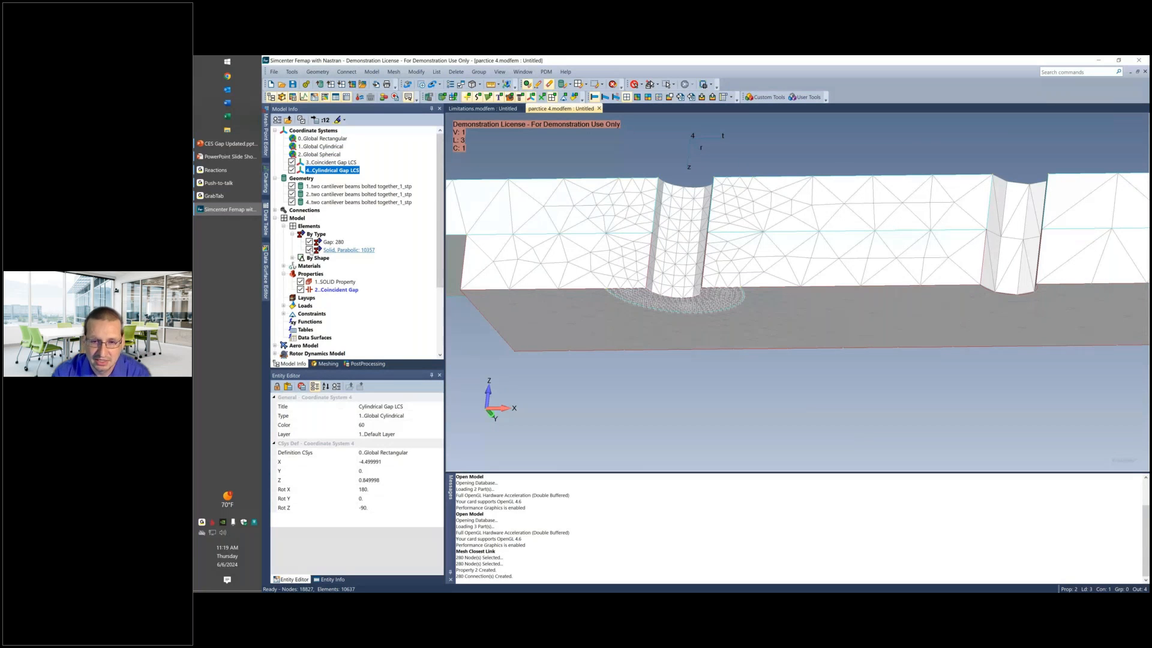
# Hide the solid elements to examine the gap elements under the lower bolt head from several angles, then restore the solids.
pyautogui.click(310, 250)
pyautogui.scroll(4, 657, 309)
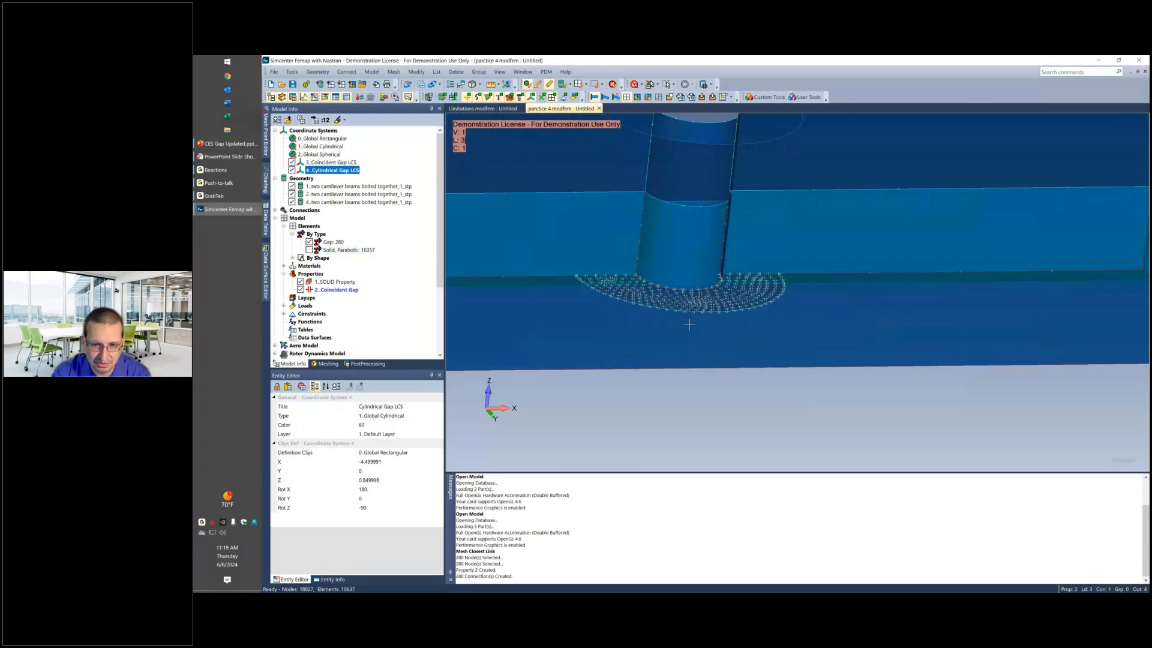
pyautogui.moveTo(686, 341); pyautogui.dragTo(640, 293, button='middle')
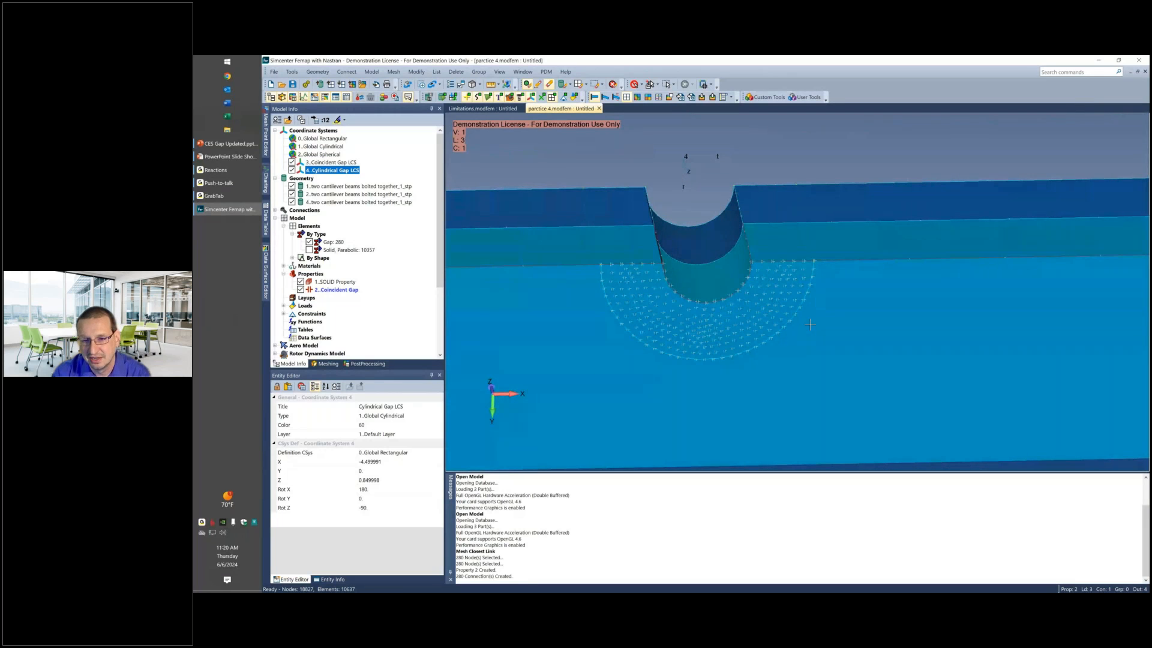
pyautogui.moveTo(808, 330); pyautogui.dragTo(779, 331, button='middle')
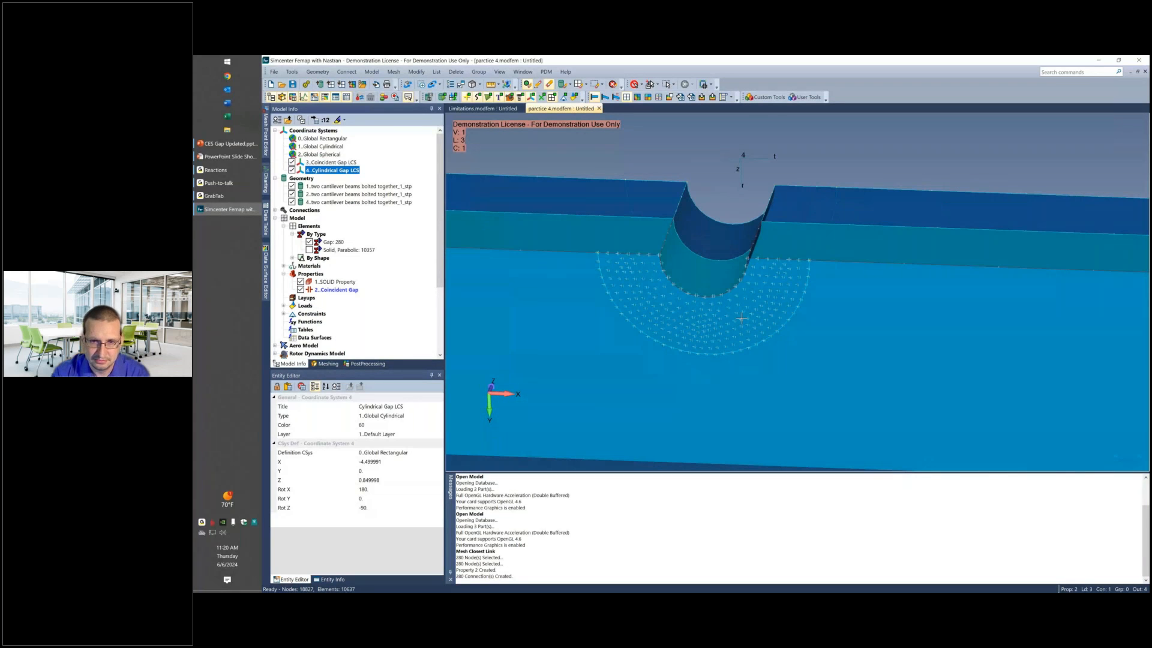
pyautogui.moveTo(741, 318); pyautogui.dragTo(689, 343, button='middle')
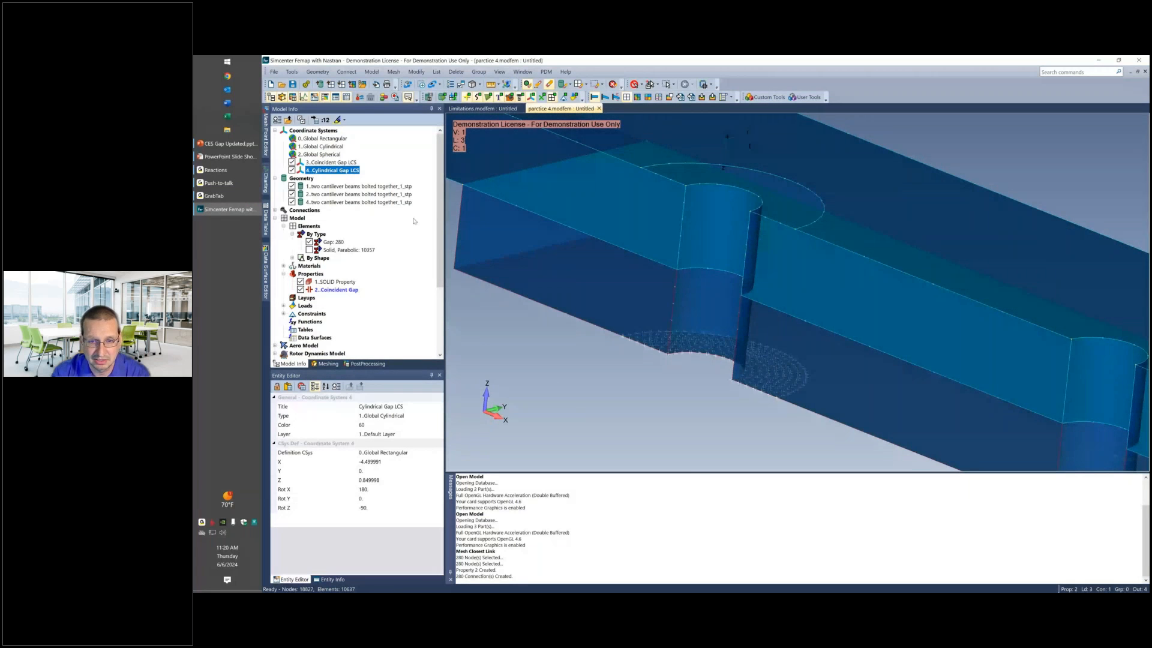
pyautogui.click(310, 249)
pyautogui.moveTo(711, 335); pyautogui.dragTo(717, 311, button='middle')
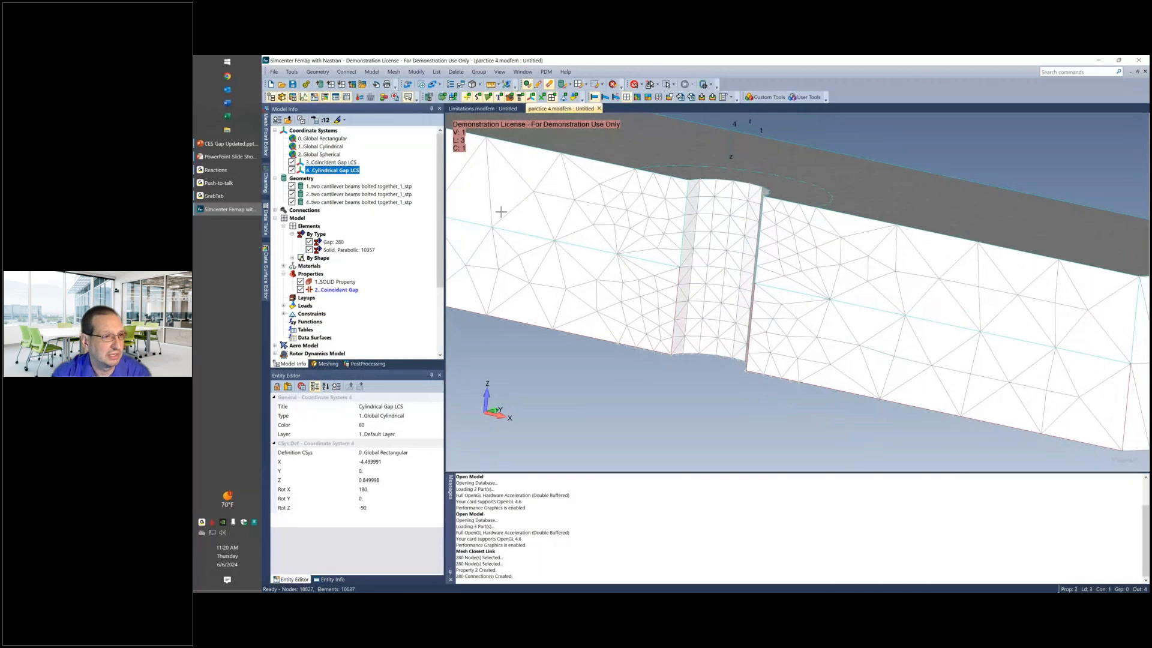
# Hide the solid elements and the upper beam's geometry to expose the lower beam's mating face.
pyautogui.click(309, 249)
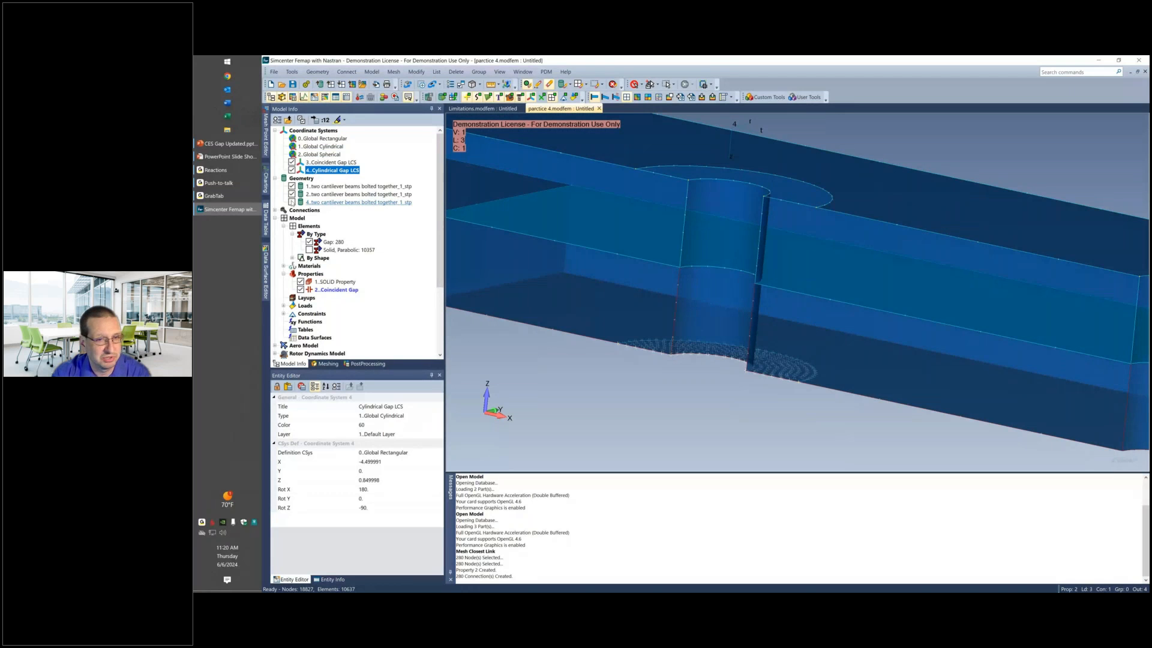
pyautogui.click(292, 194)
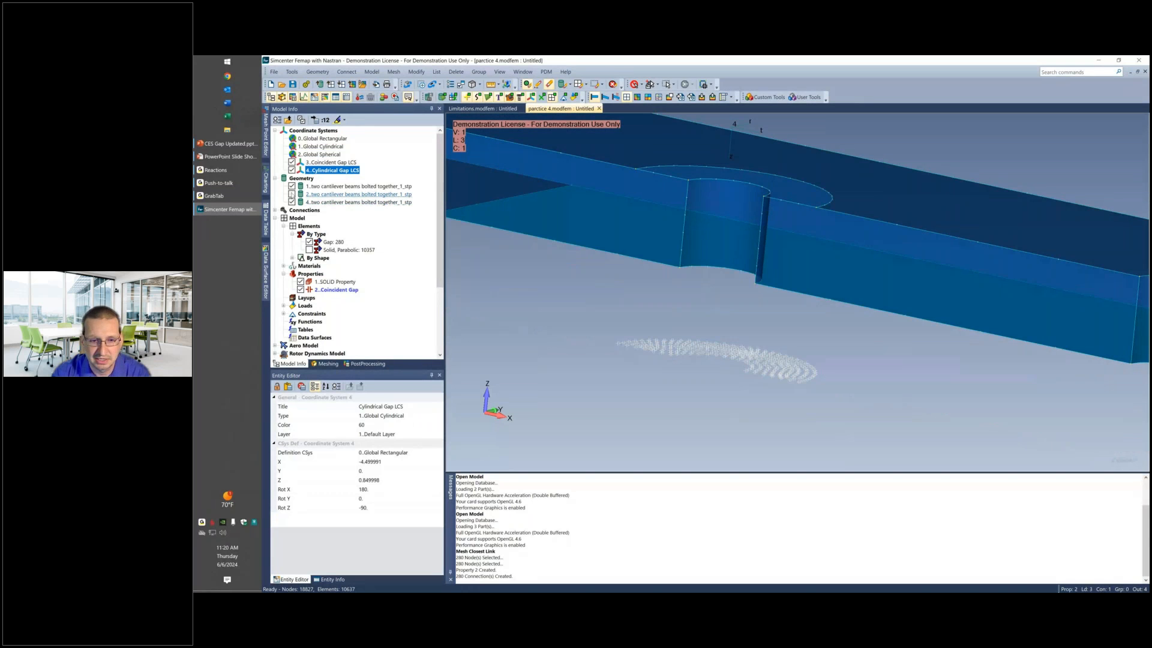
pyautogui.click(292, 194)
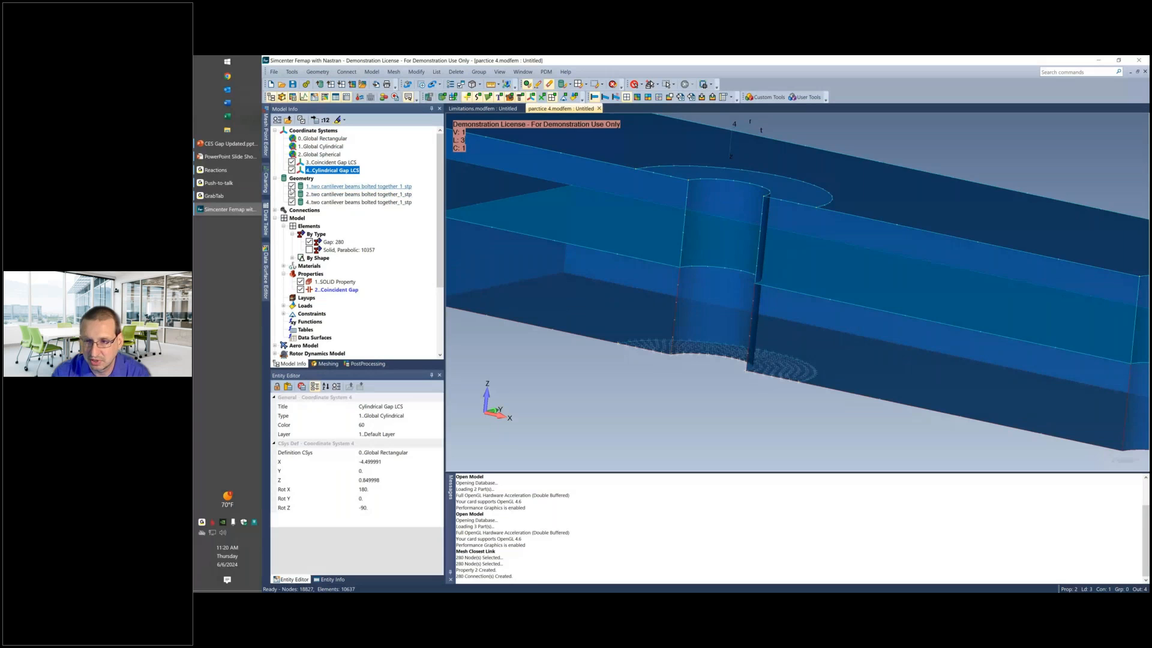
pyautogui.click(291, 188)
pyautogui.moveTo(741, 224); pyautogui.dragTo(705, 226, button='middle')
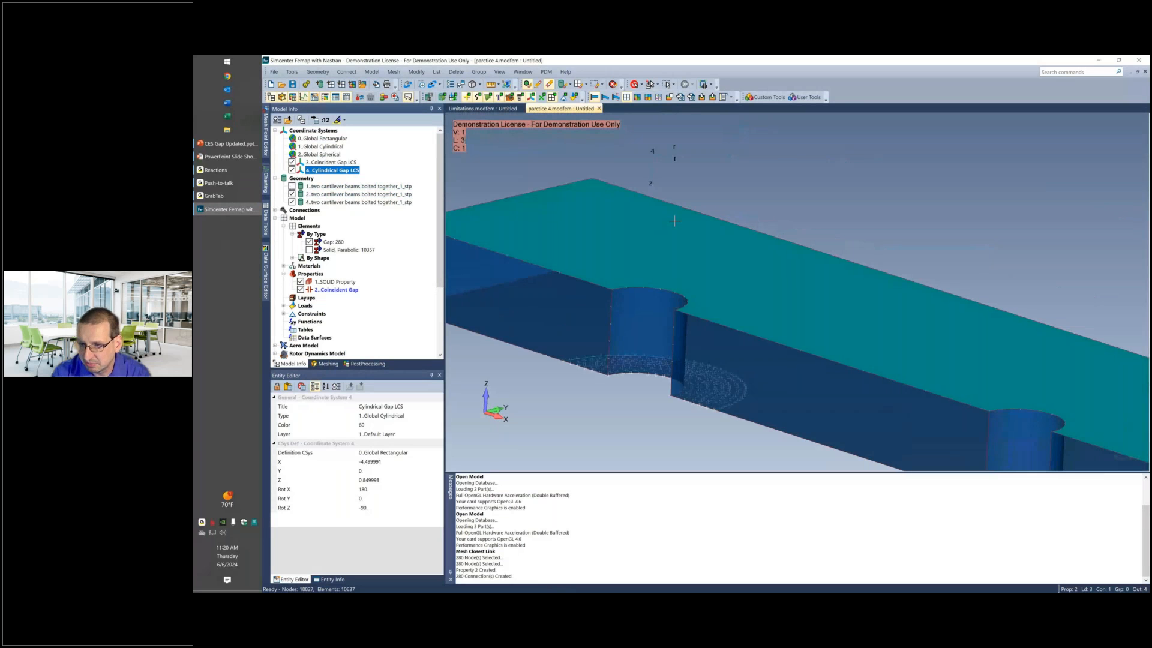
pyautogui.scroll(-2, 706, 226)
pyautogui.scroll(-3, 706, 226)
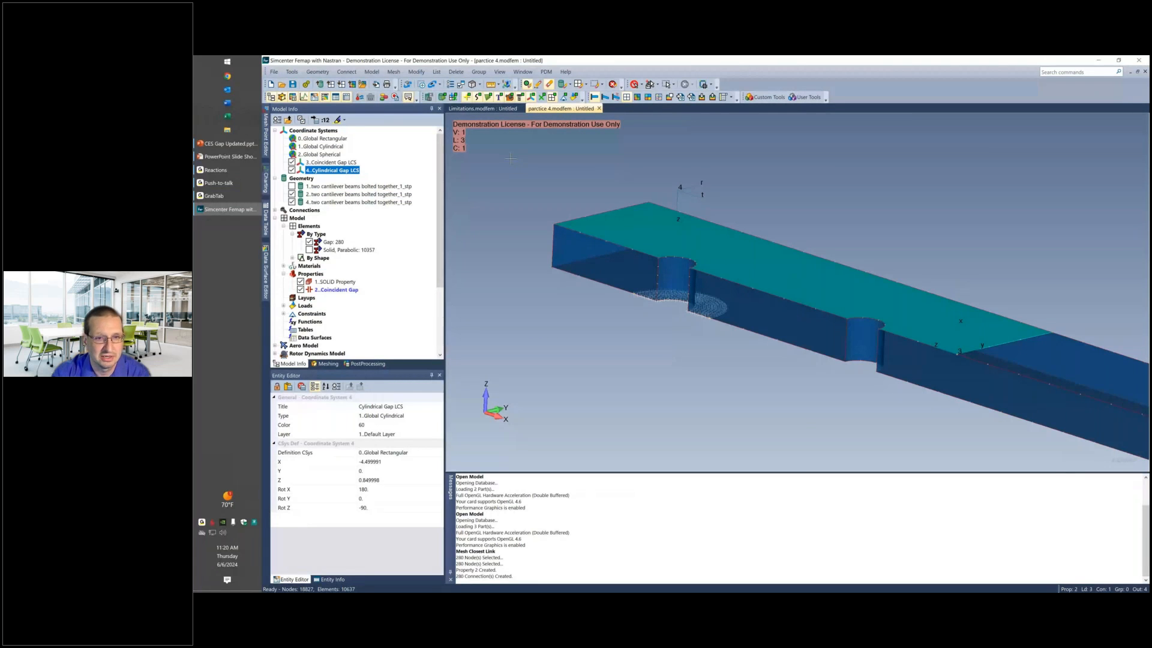
# Start a Closest Link connection and select the nodes on the lower beam's mating surface as the nodes to generate from.
pyautogui.click(394, 71)
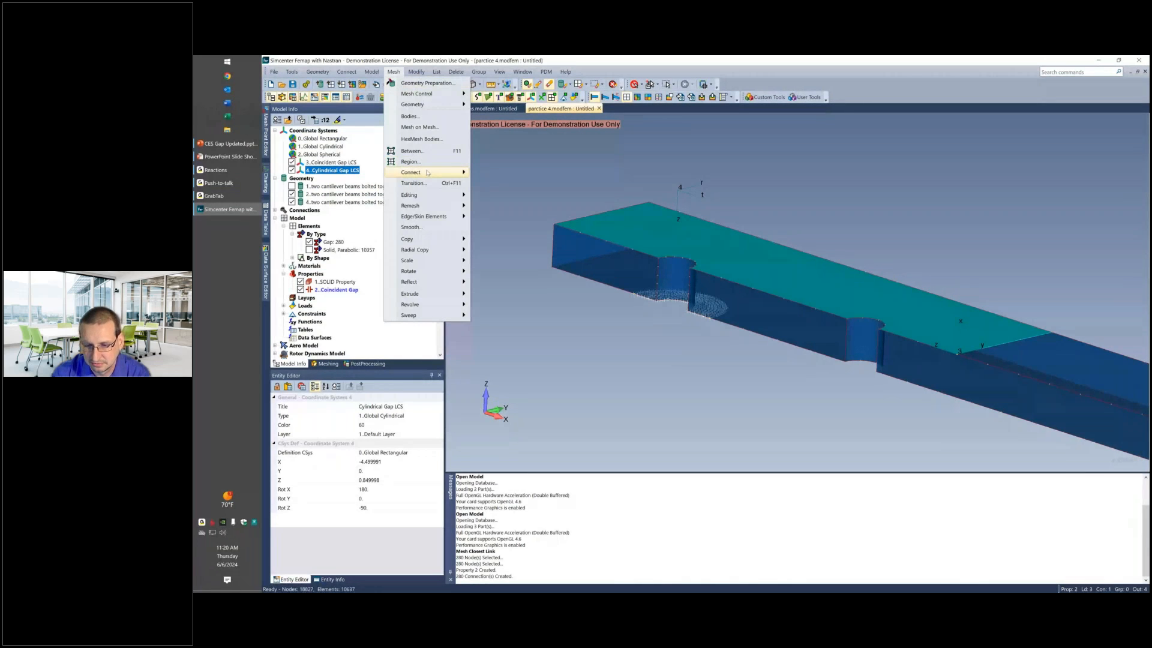
pyautogui.moveTo(427, 172)
pyautogui.click(498, 173)
pyautogui.click(780, 457)
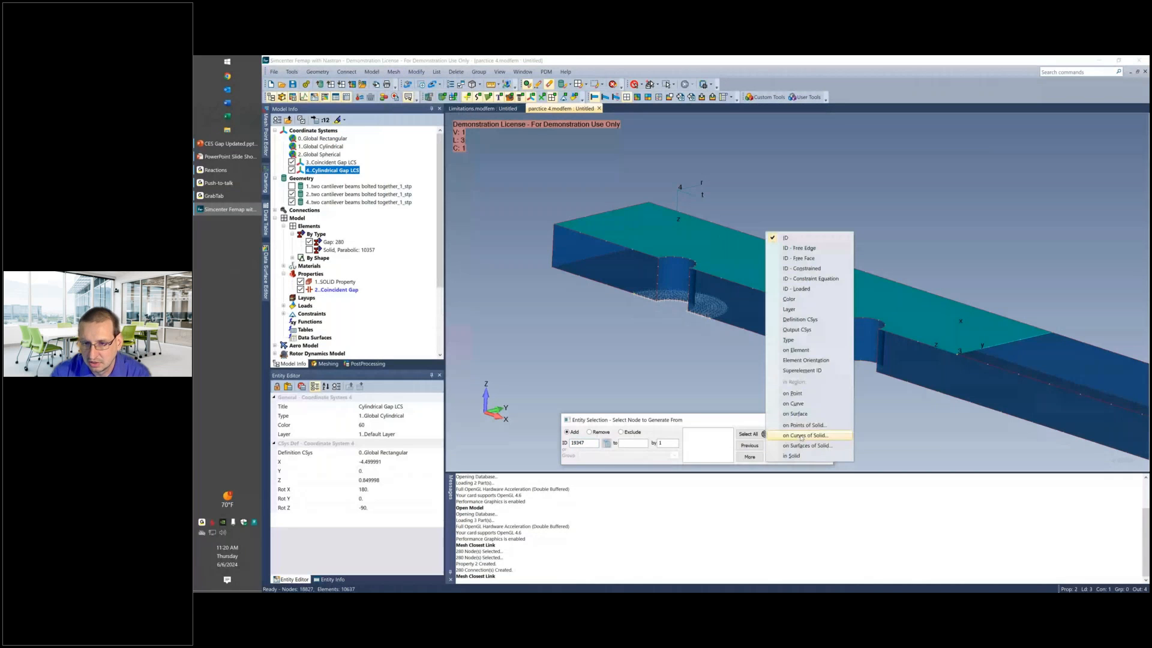
pyautogui.click(801, 414)
pyautogui.click(785, 278)
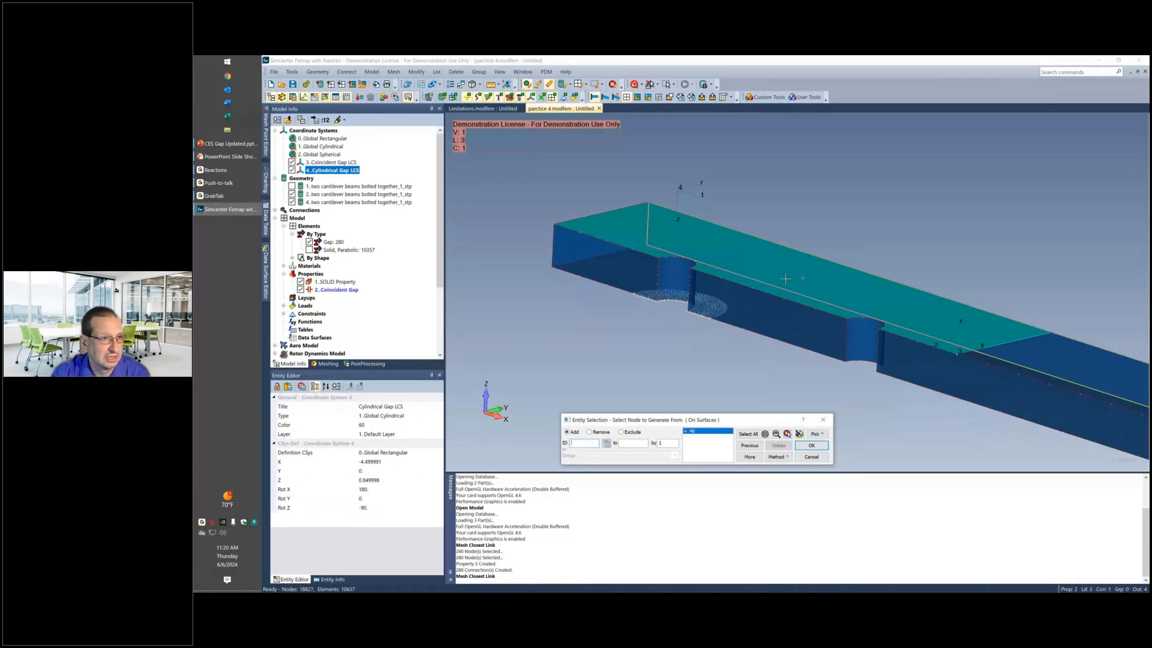
pyautogui.press('Return')
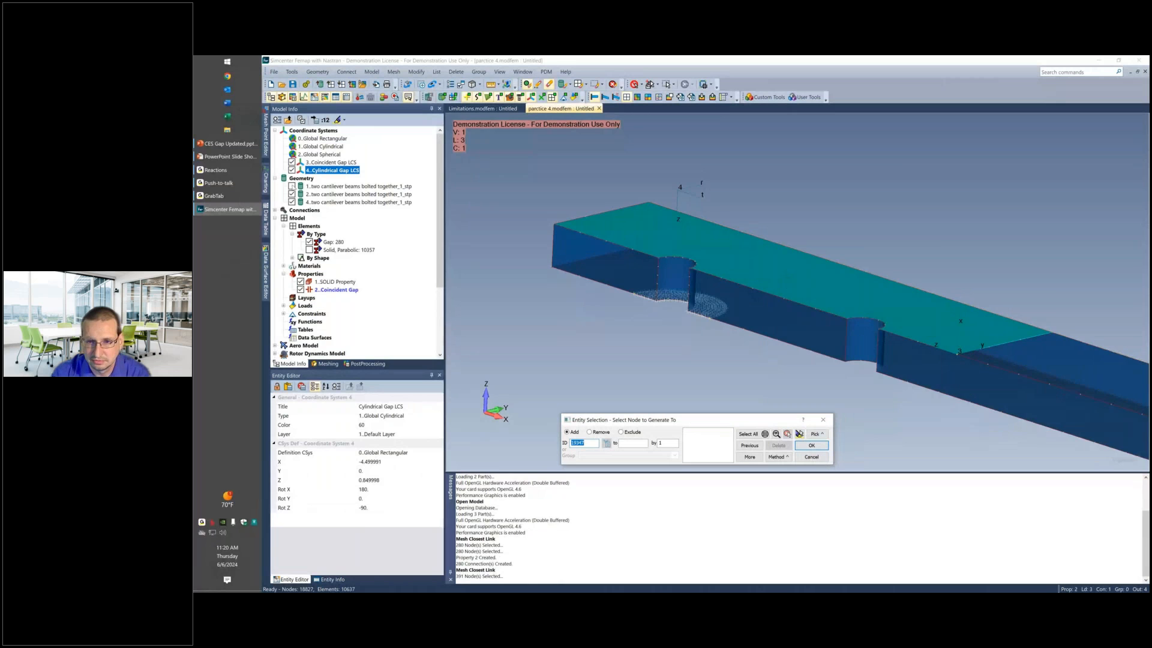
# Show the upper beam, hide the lower one, and select the nodes on the upper beam's mating surface as the nodes to generate to.
pyautogui.click(292, 186)
pyautogui.click(292, 194)
pyautogui.moveTo(624, 353); pyautogui.dragTo(630, 265, button='middle')
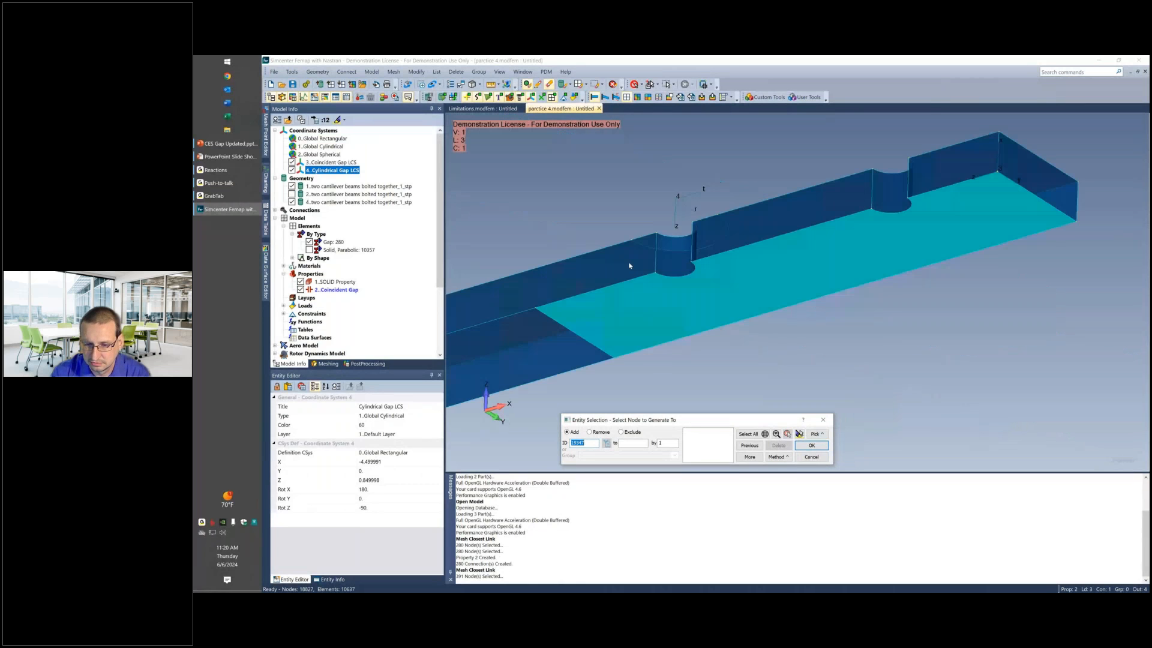
pyautogui.click(787, 457)
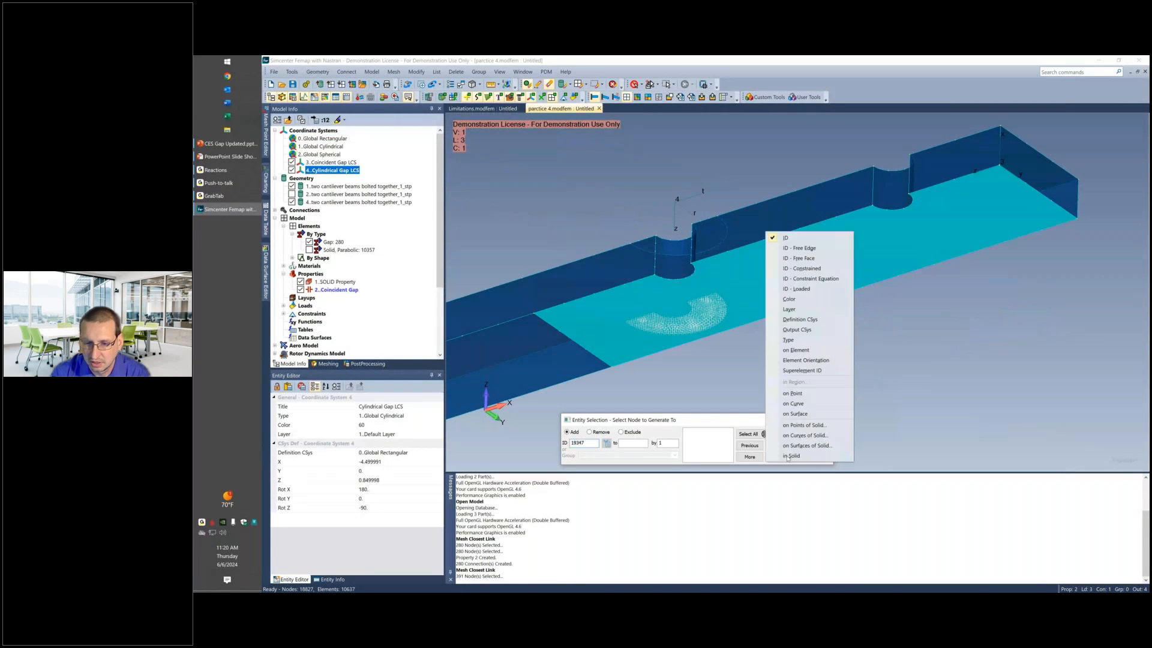
pyautogui.click(808, 313)
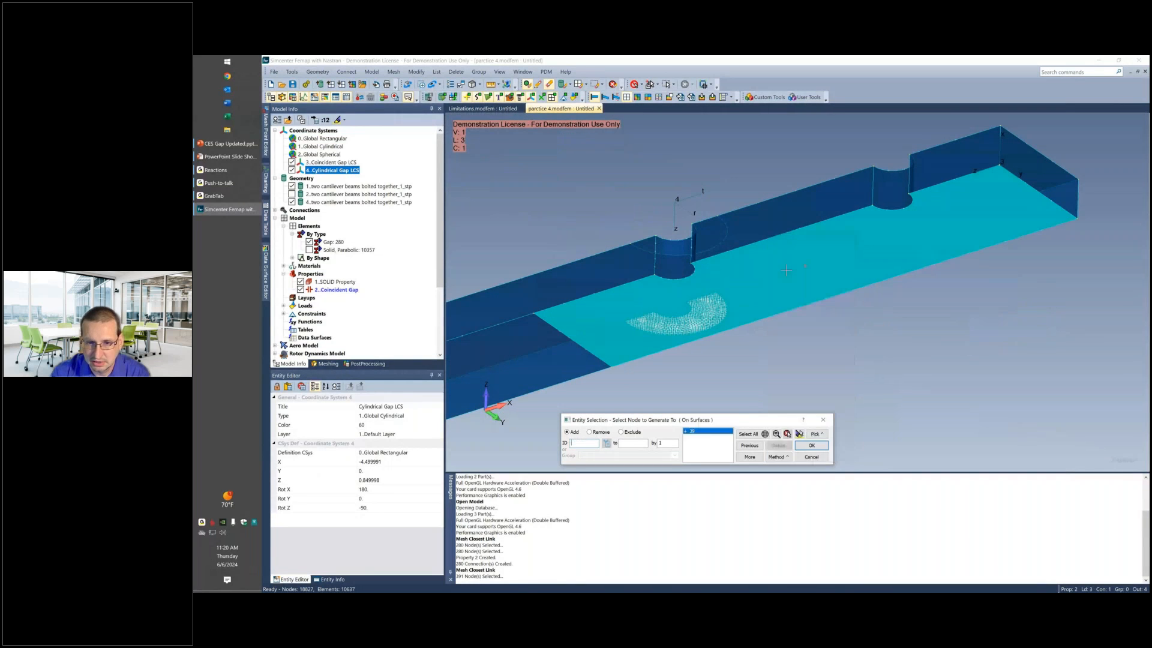
pyautogui.click(797, 446)
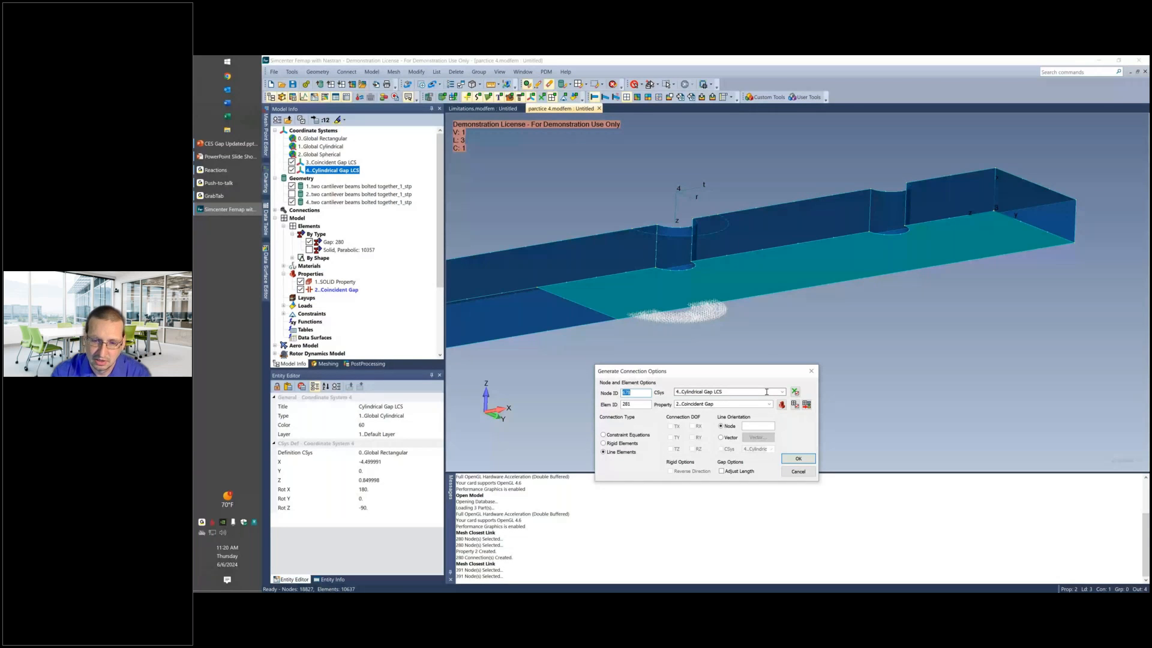
# Show the solid elements, pick an orientation node on the upper beam mesh and generate the Coincident Gap line elements between the beams.
pyautogui.click(758, 425)
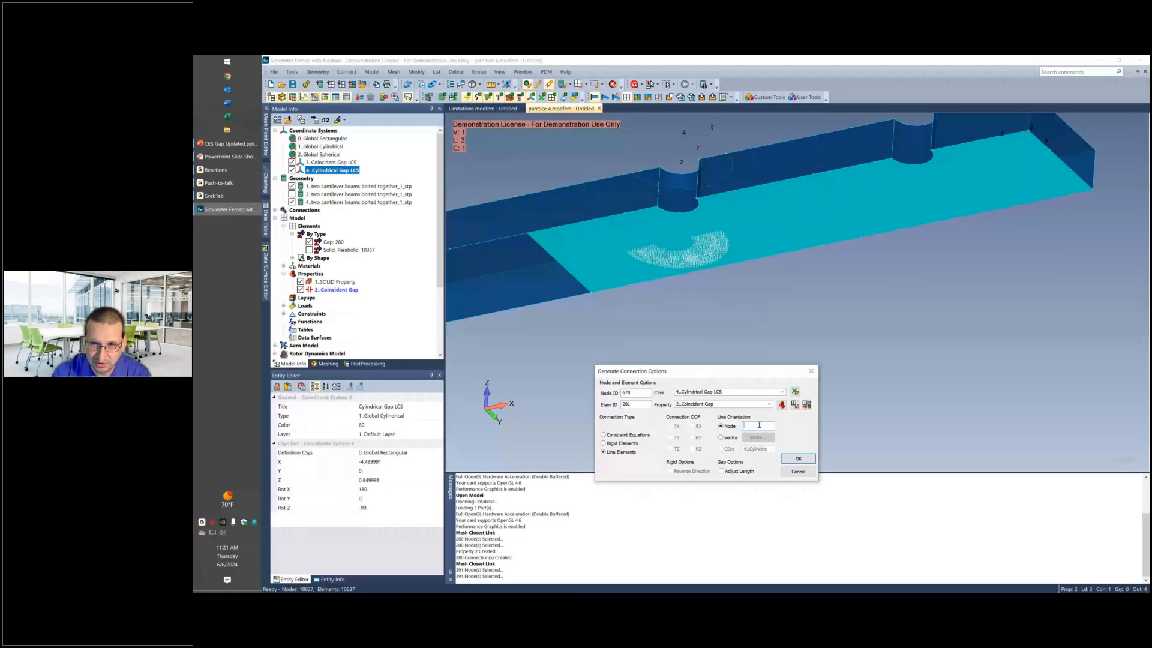
pyautogui.moveTo(812, 219)
pyautogui.mouseDown(button='middle')
pyautogui.moveTo(812, 208)
pyautogui.moveTo(814, 220)
pyautogui.mouseUp(button='middle')
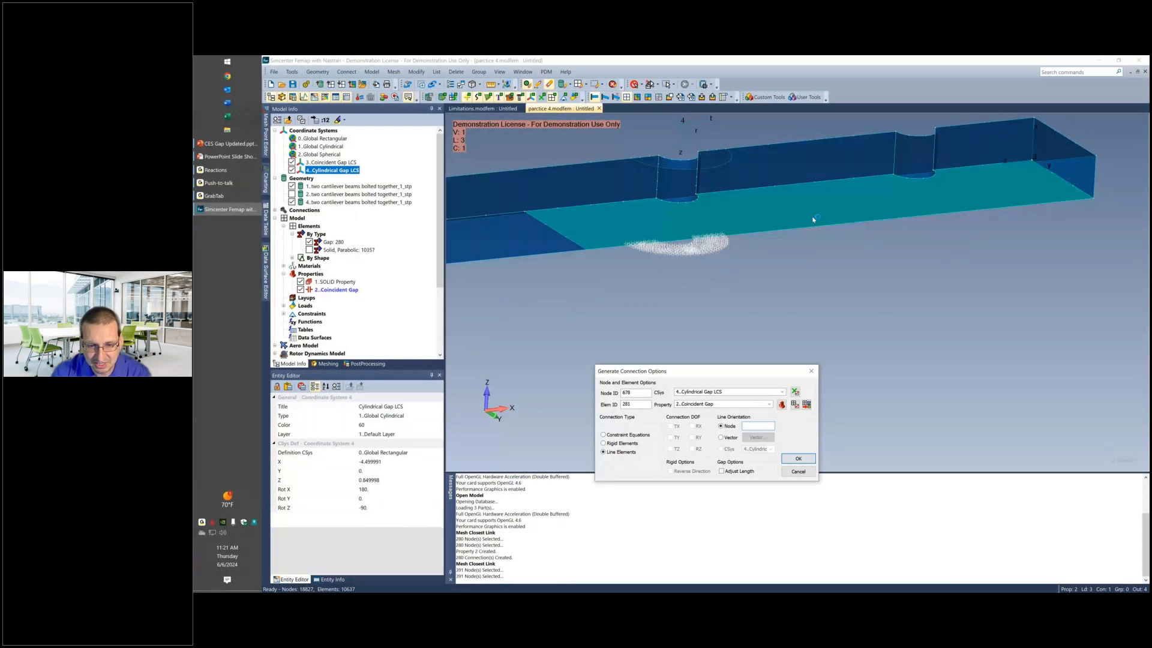
pyautogui.doubleClick(646, 394)
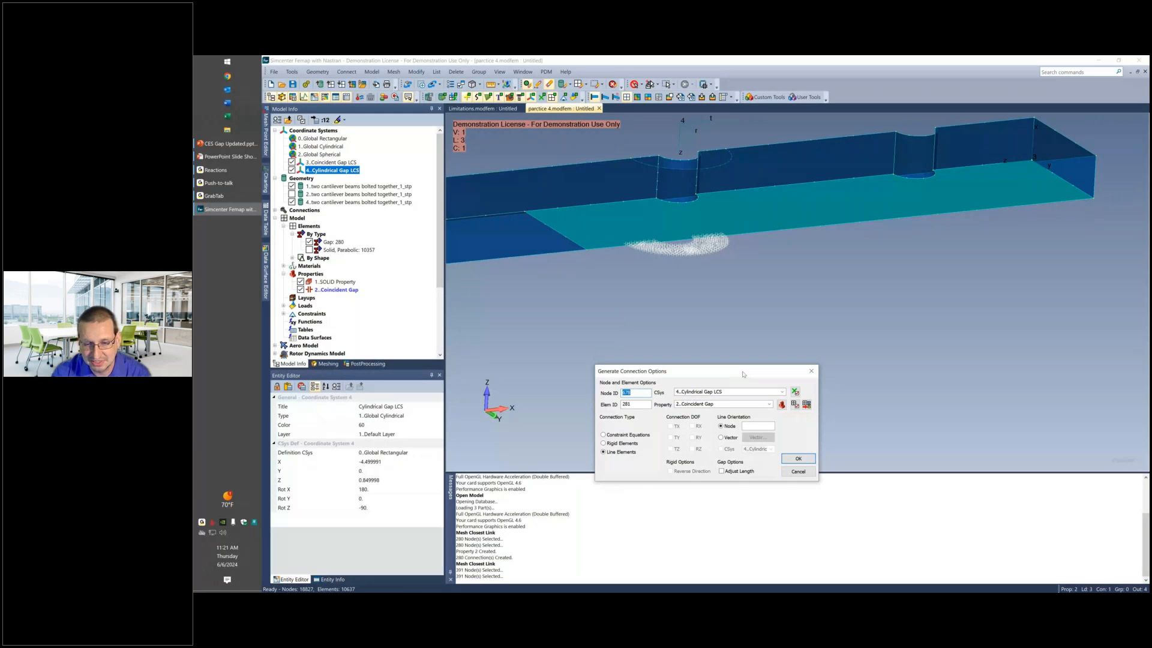
pyautogui.moveTo(742, 375); pyautogui.dragTo(733, 352)
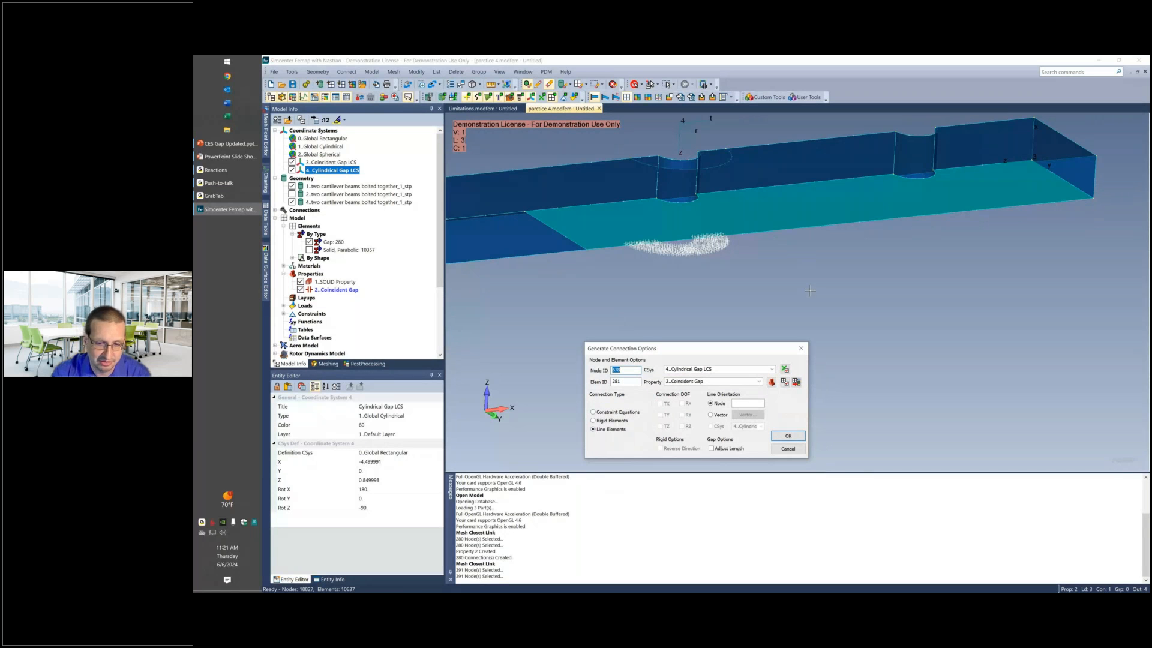
pyautogui.click(749, 402)
pyautogui.moveTo(795, 240); pyautogui.dragTo(846, 234, button='middle')
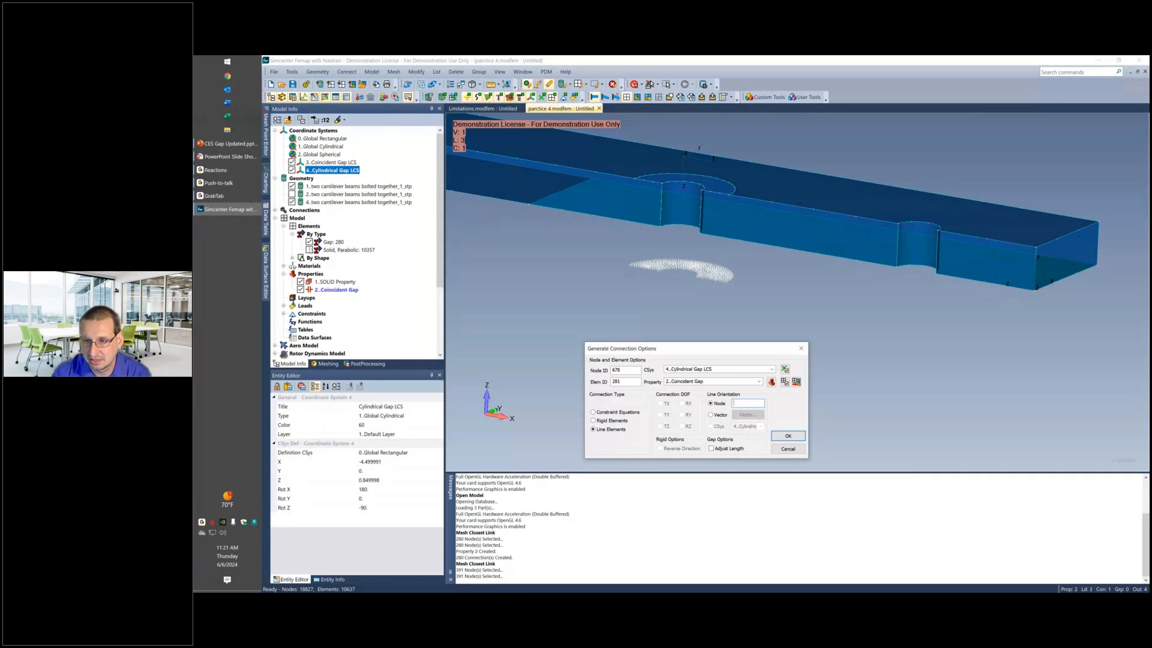
pyautogui.click(310, 250)
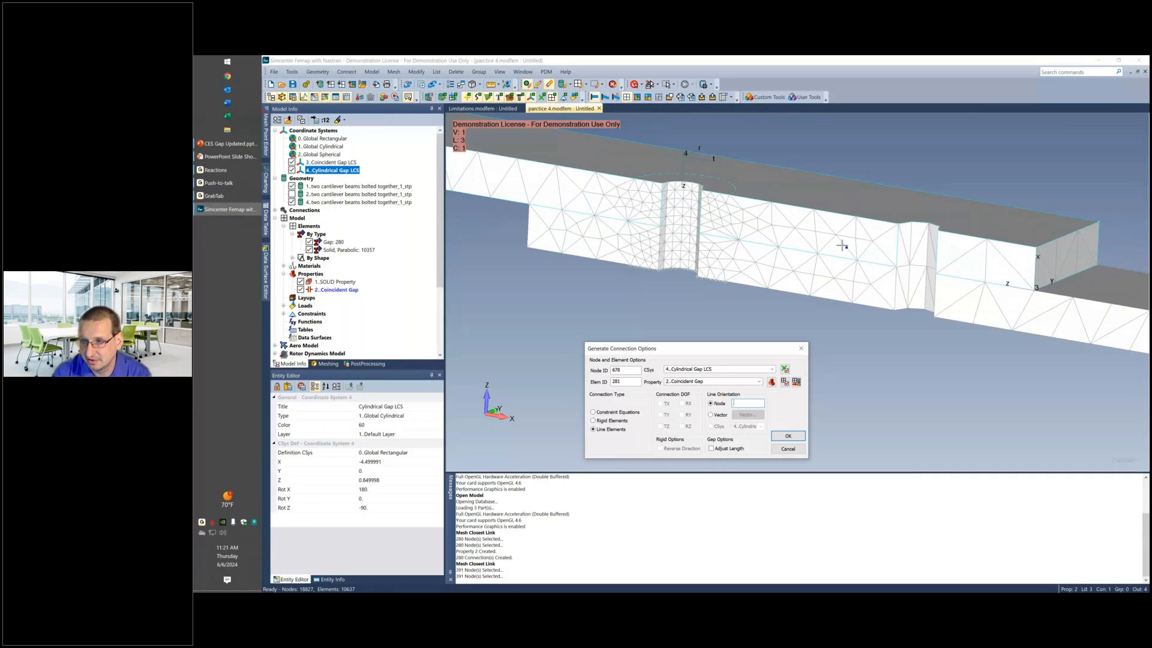
pyautogui.click(988, 240)
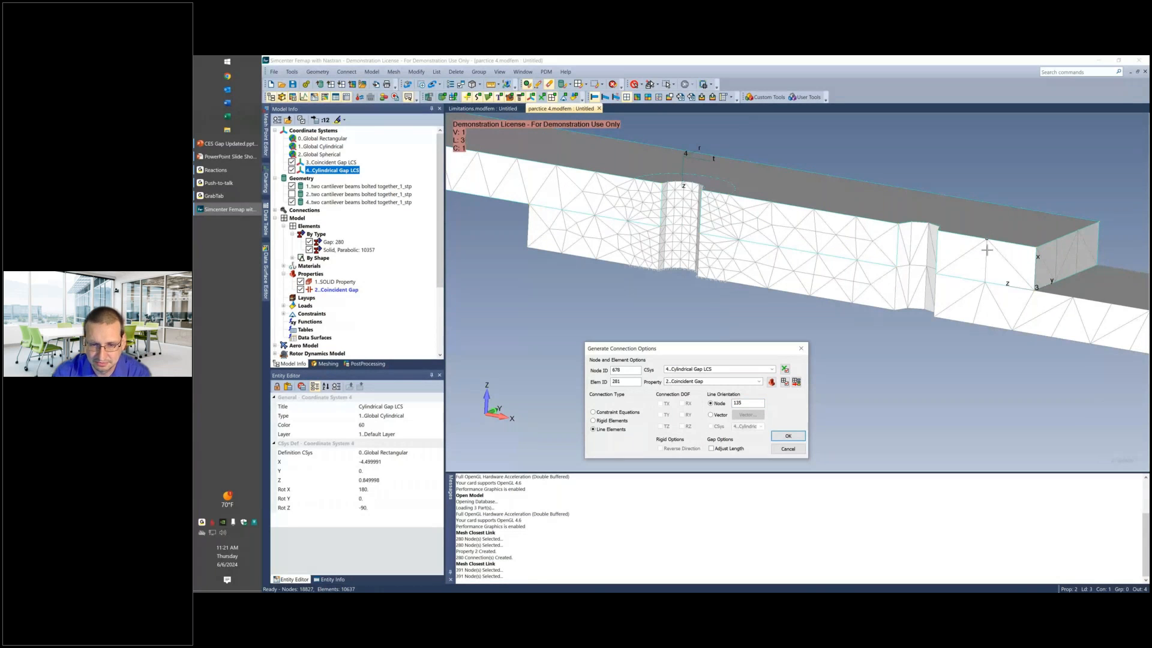
pyautogui.click(787, 437)
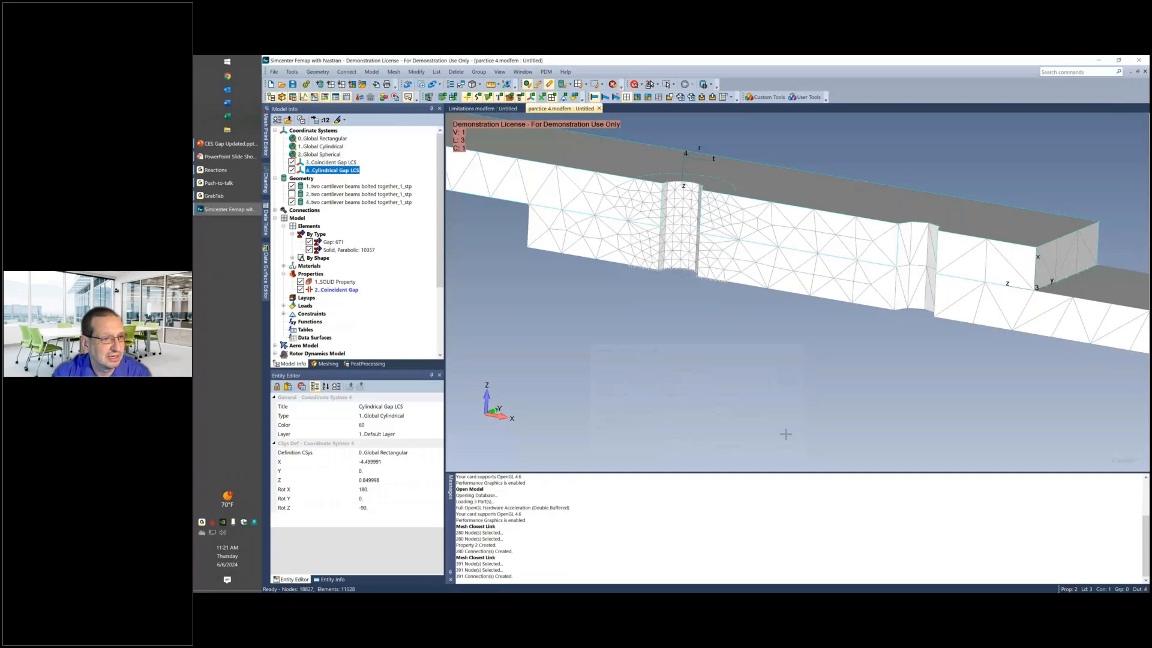
# Hide the solid elements and examine the gap elements between the two beams.
pyautogui.moveTo(786, 434); pyautogui.dragTo(600, 262, button='middle')
pyautogui.click(309, 249)
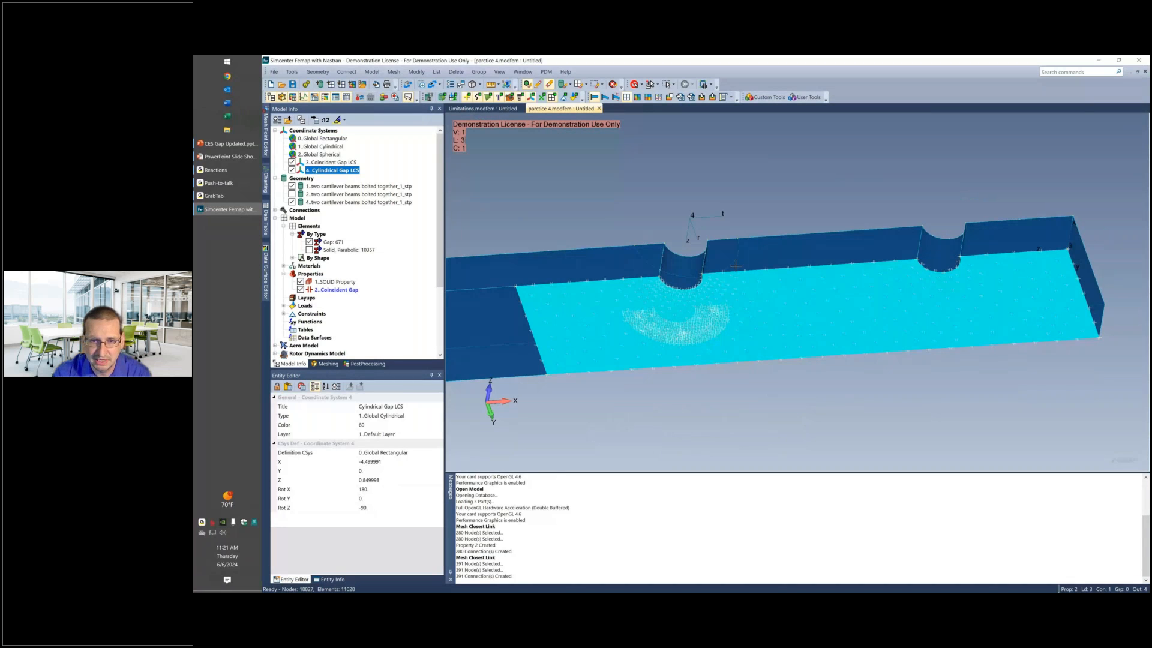
pyautogui.moveTo(736, 265); pyautogui.dragTo(721, 292, button='middle')
# Restore the display of the lower beam's geometry and the solid elements.
pyautogui.click(291, 194)
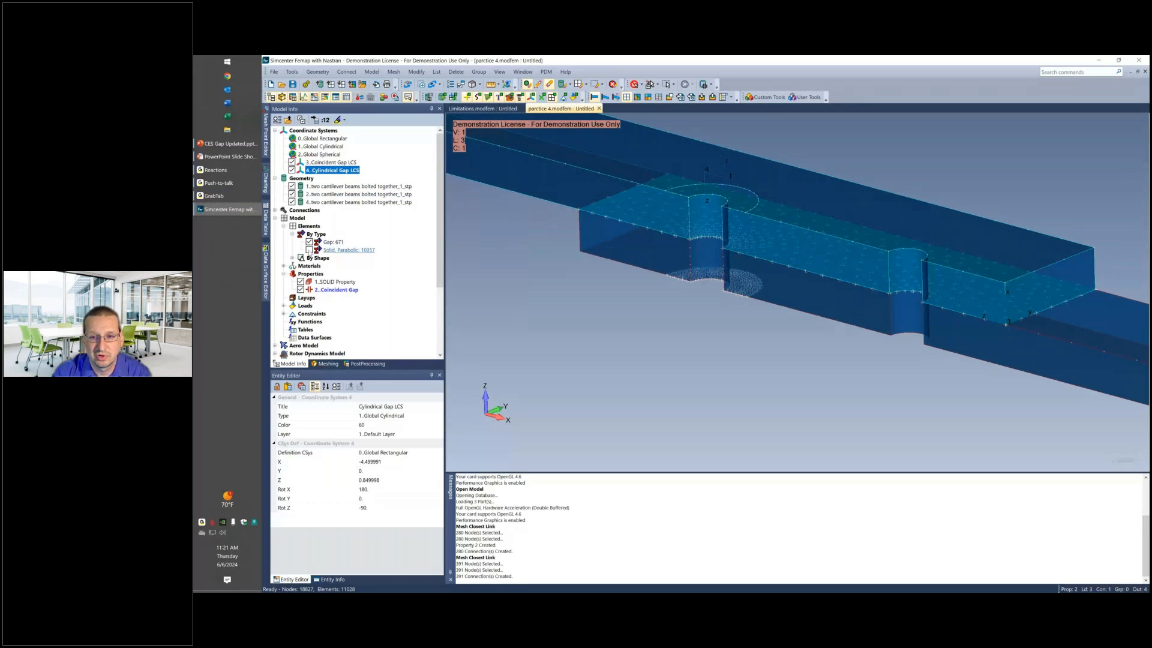
pyautogui.click(309, 250)
pyautogui.click(538, 84)
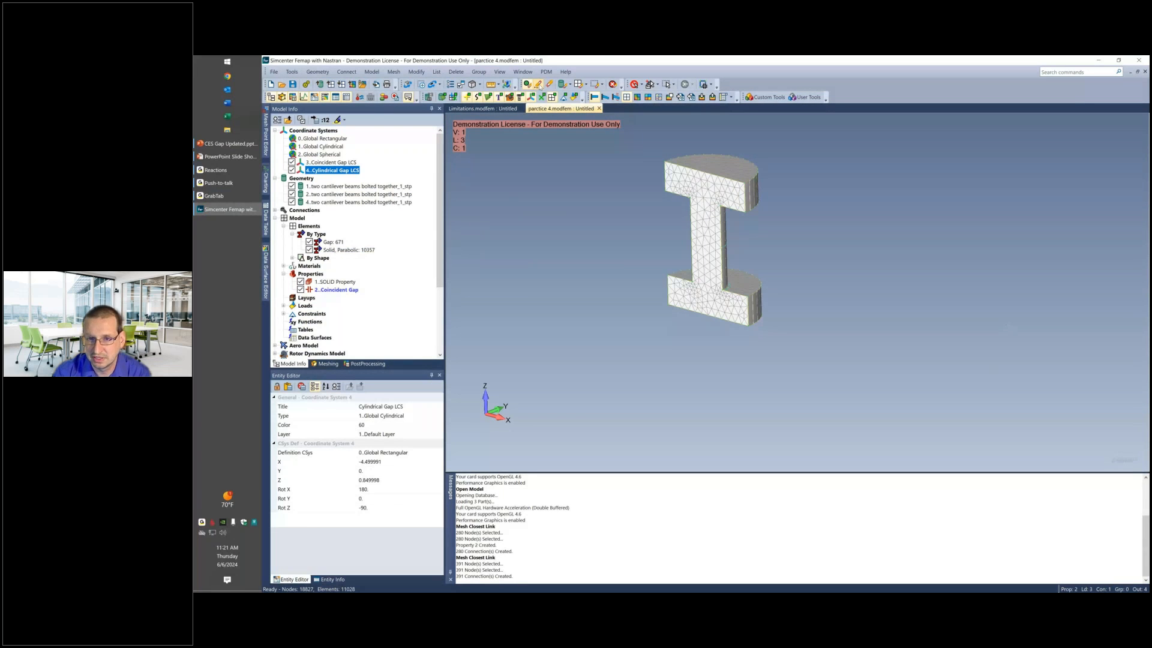
pyautogui.click(549, 84)
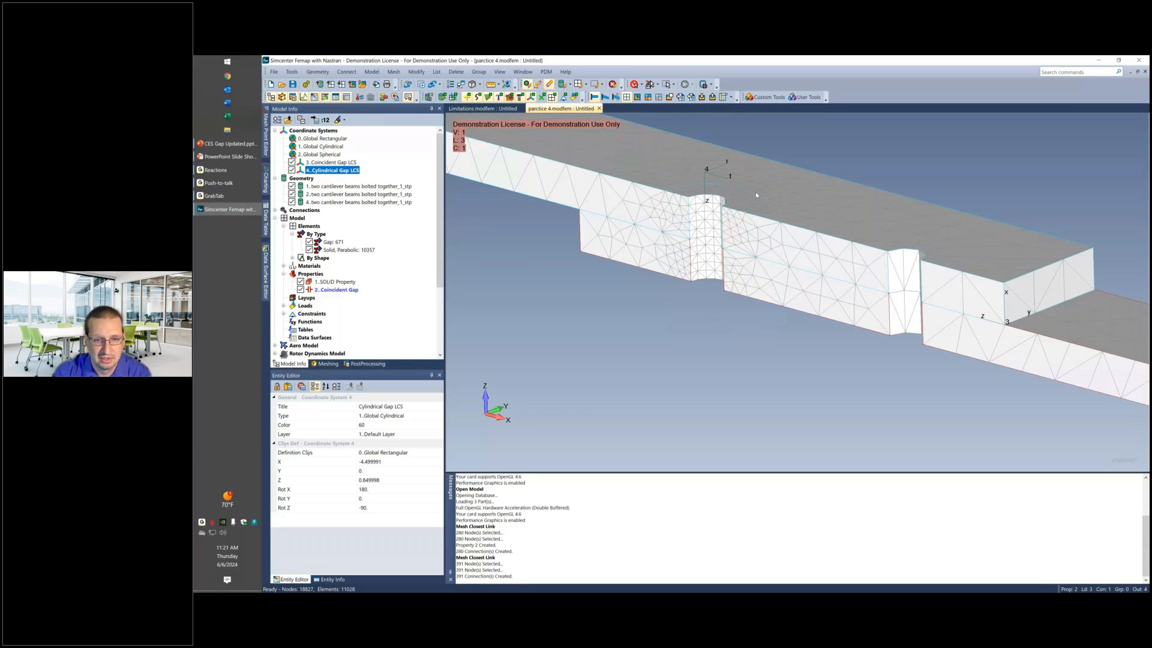
pyautogui.moveTo(756, 195); pyautogui.dragTo(532, 255, button='middle')
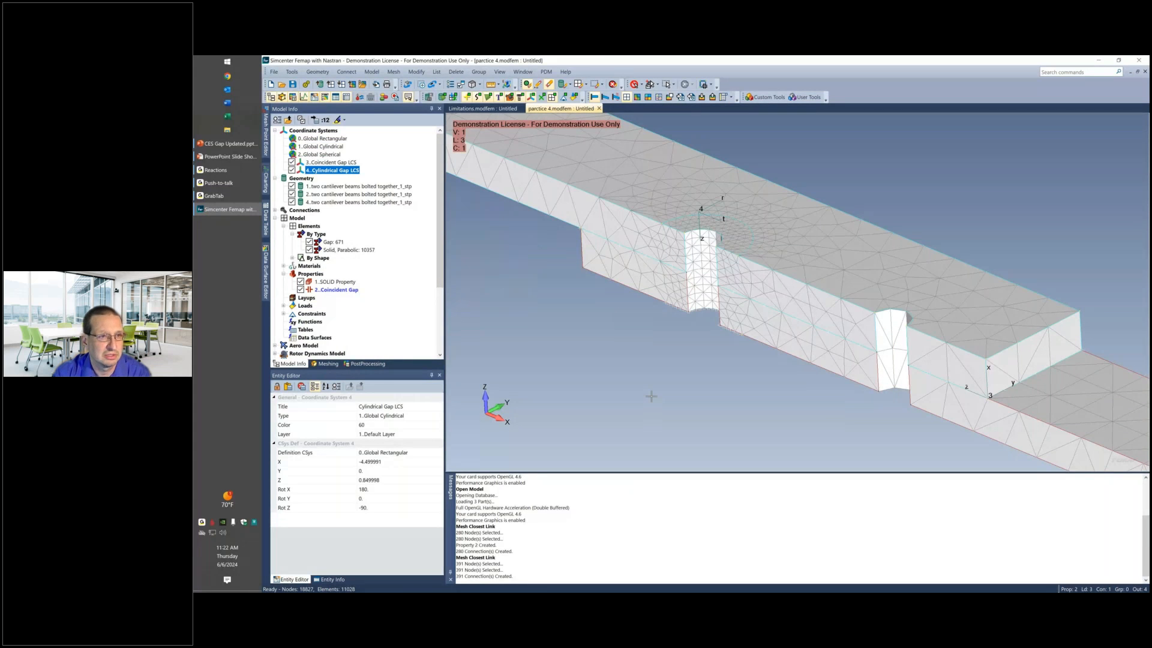
# Start another Closest Link connection and select the nodes on the ring-shaped contact surface at the upper bolt head as the nodes to generate from.
pyautogui.click(394, 72)
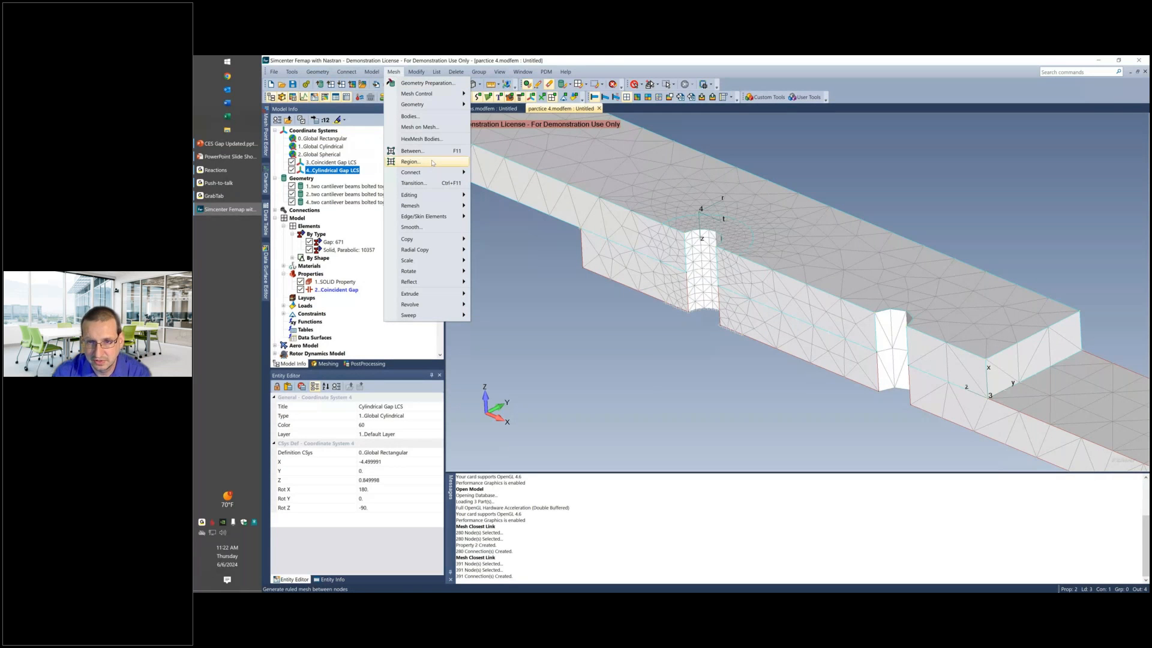
pyautogui.click(498, 194)
pyautogui.click(788, 459)
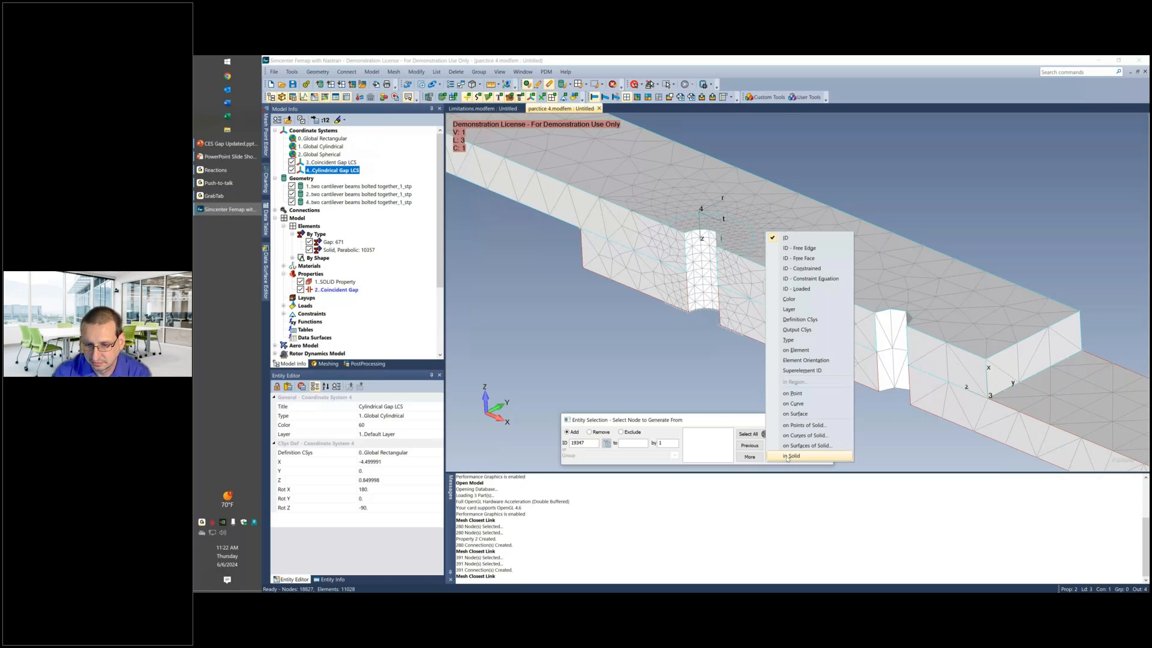
pyautogui.click(794, 413)
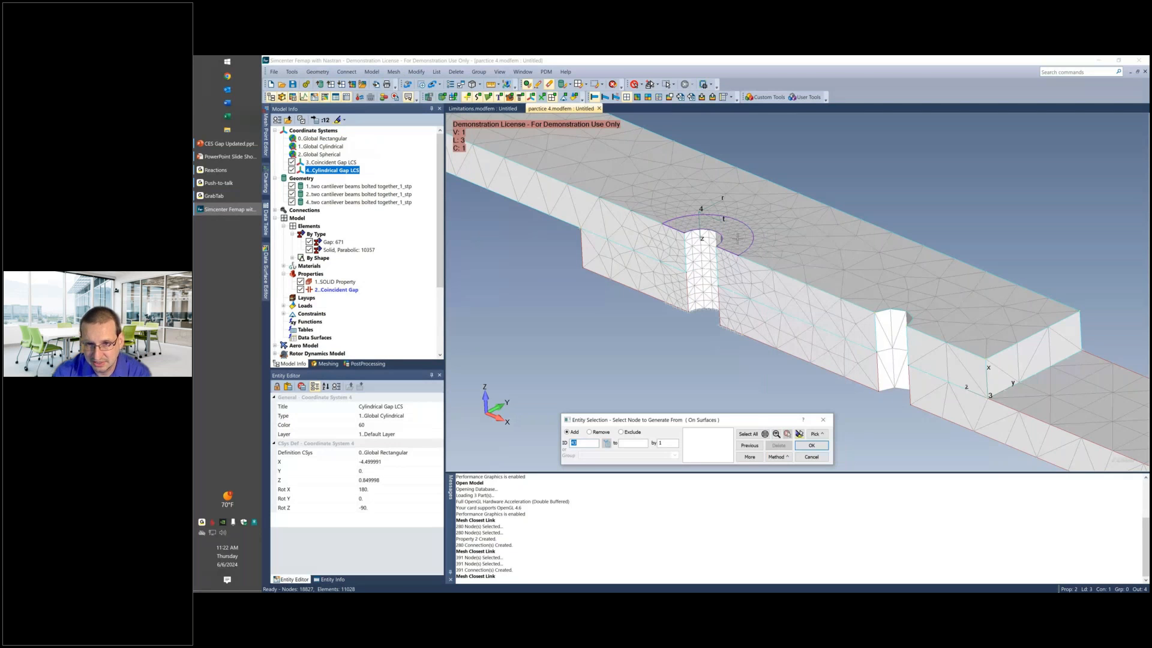
pyautogui.click(737, 238)
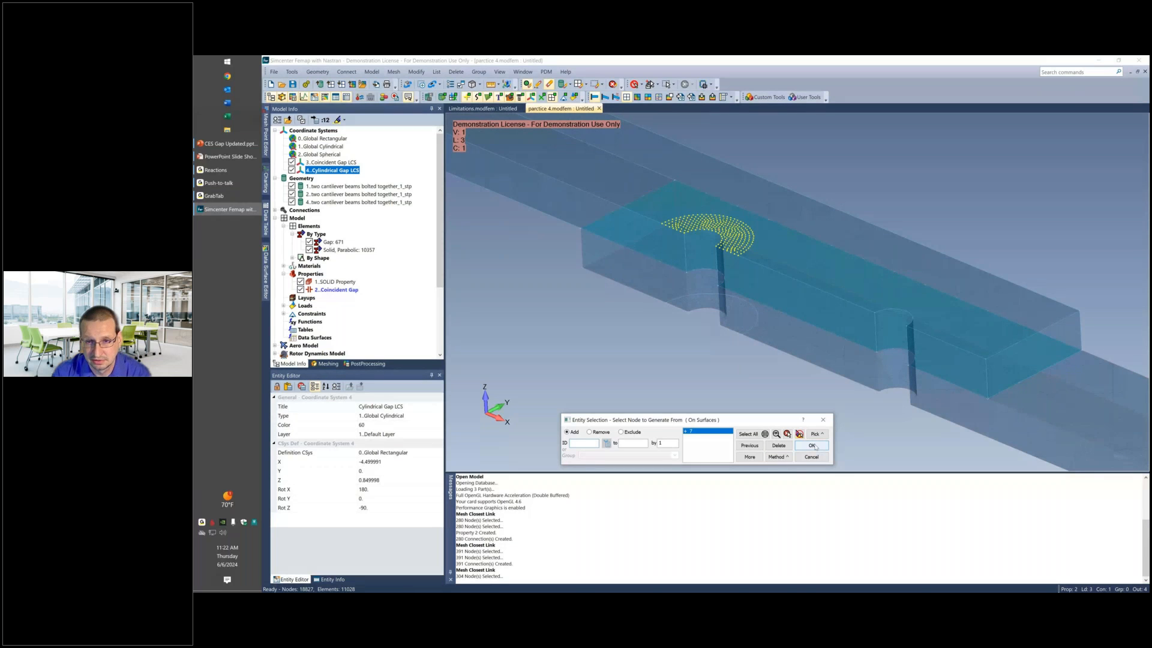
# Confirm the source nodes and select the nodes on the underside surface of the upper bolt head as the nodes to generate to.
pyautogui.click(811, 445)
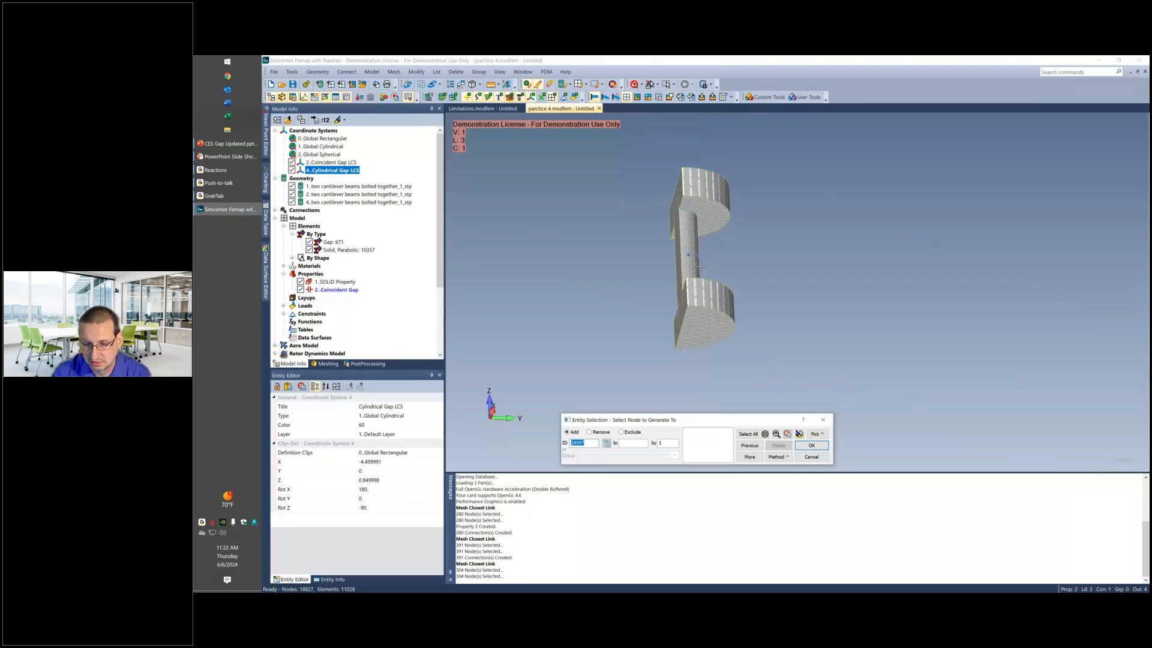
pyautogui.click(778, 456)
pyautogui.click(791, 405)
pyautogui.click(703, 217)
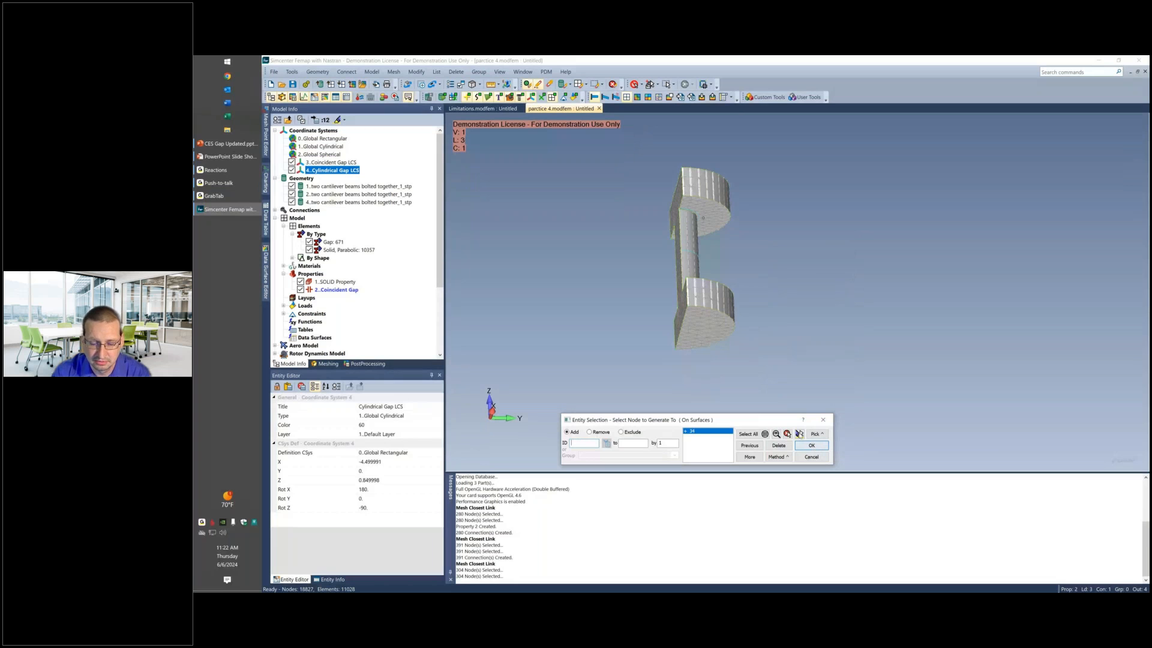
pyautogui.click(800, 433)
pyautogui.click(813, 445)
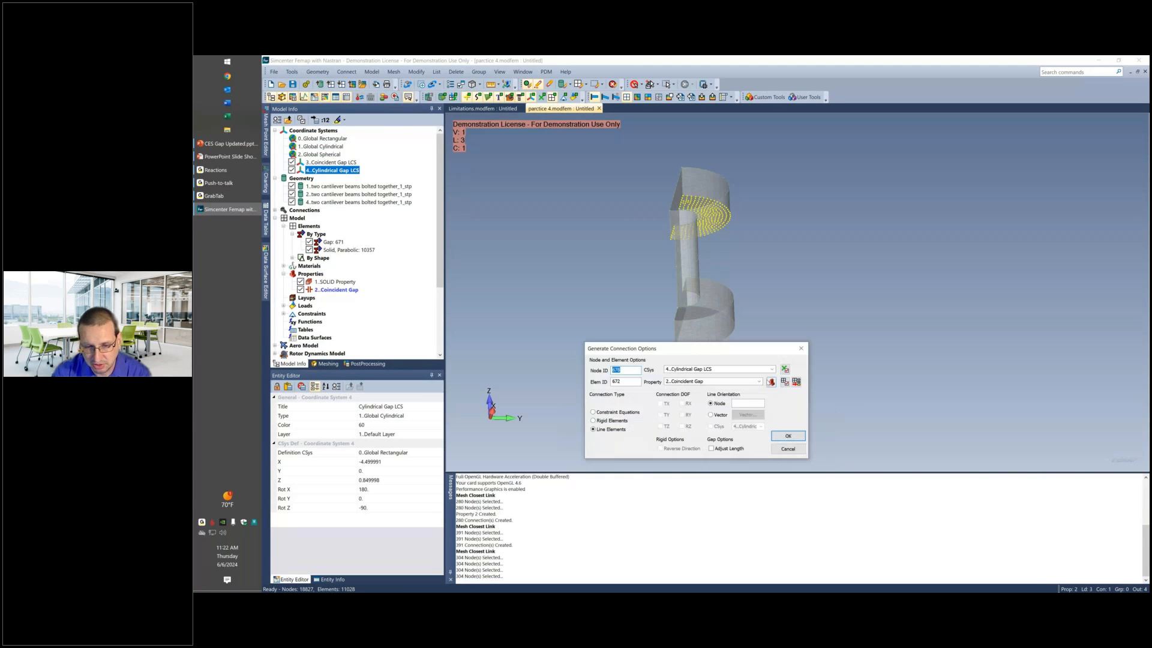
# Set node 2222 on the bolt as the line orientation node and generate the Coincident Gap line elements under the upper bolt head.
pyautogui.click(746, 403)
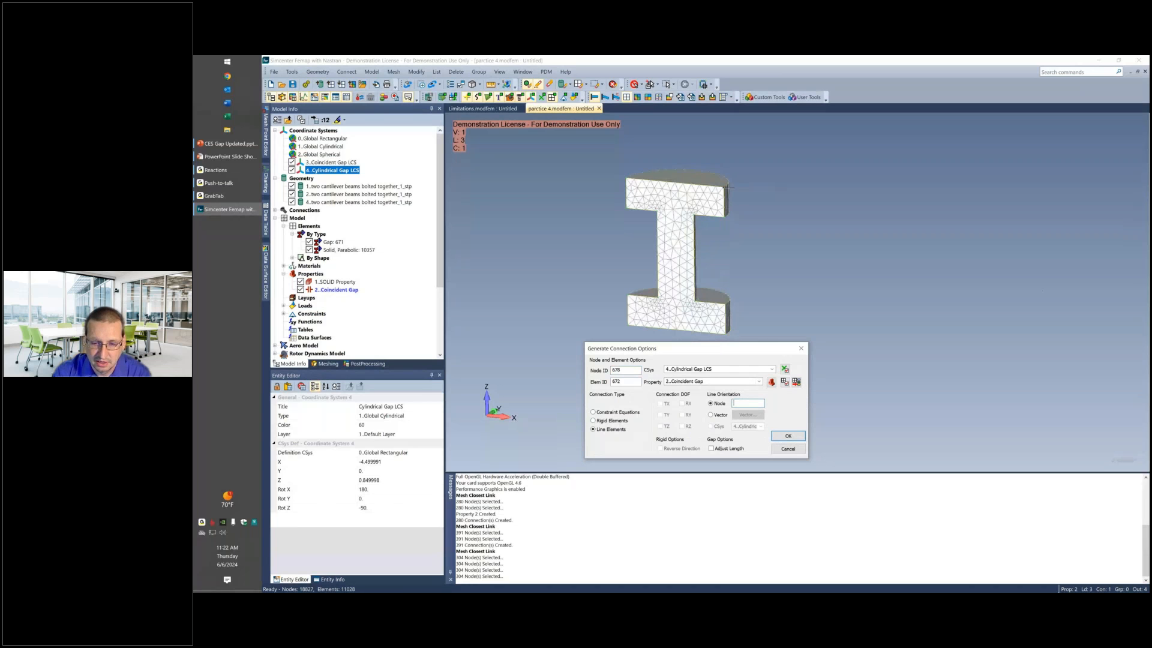
pyautogui.write('2222')
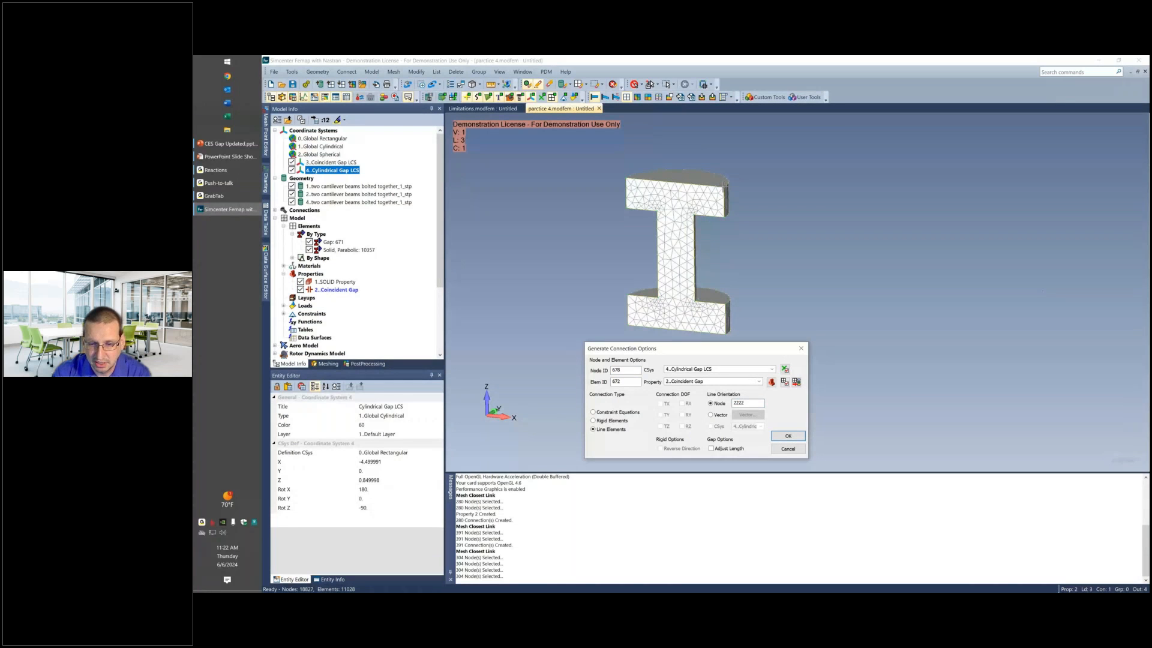
pyautogui.click(788, 436)
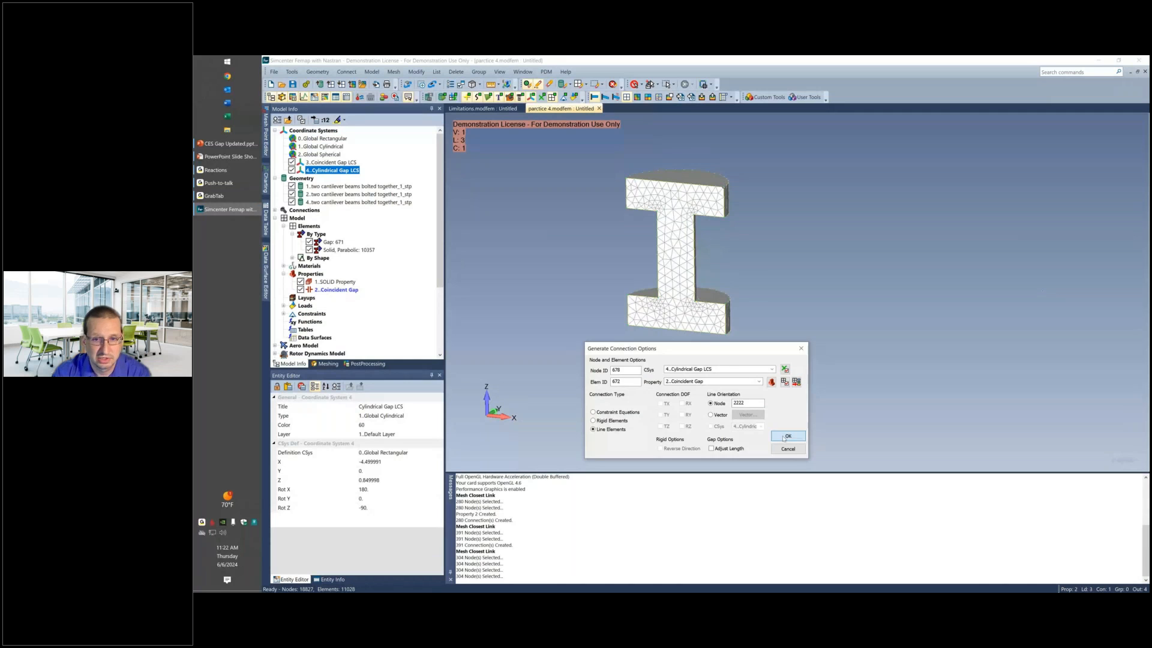
# Hide the solid elements, restore the display of the beams and examine the gap elements under the upper bolt head.
pyautogui.moveTo(763, 395); pyautogui.dragTo(825, 268)
pyautogui.click(309, 250)
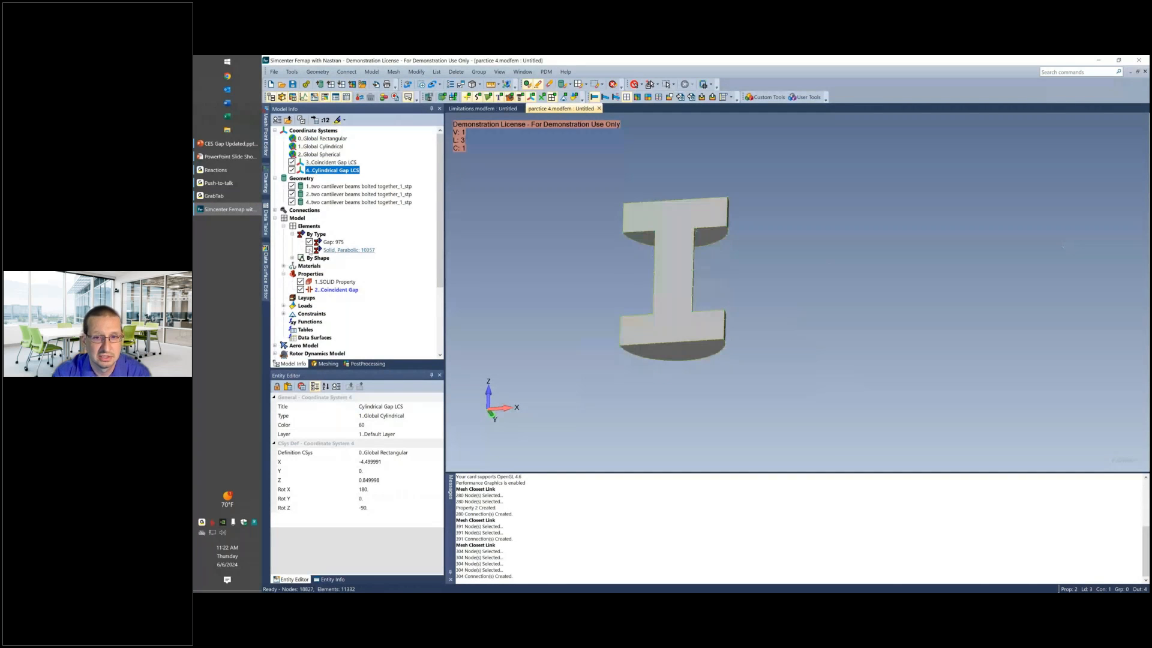
pyautogui.click(526, 85)
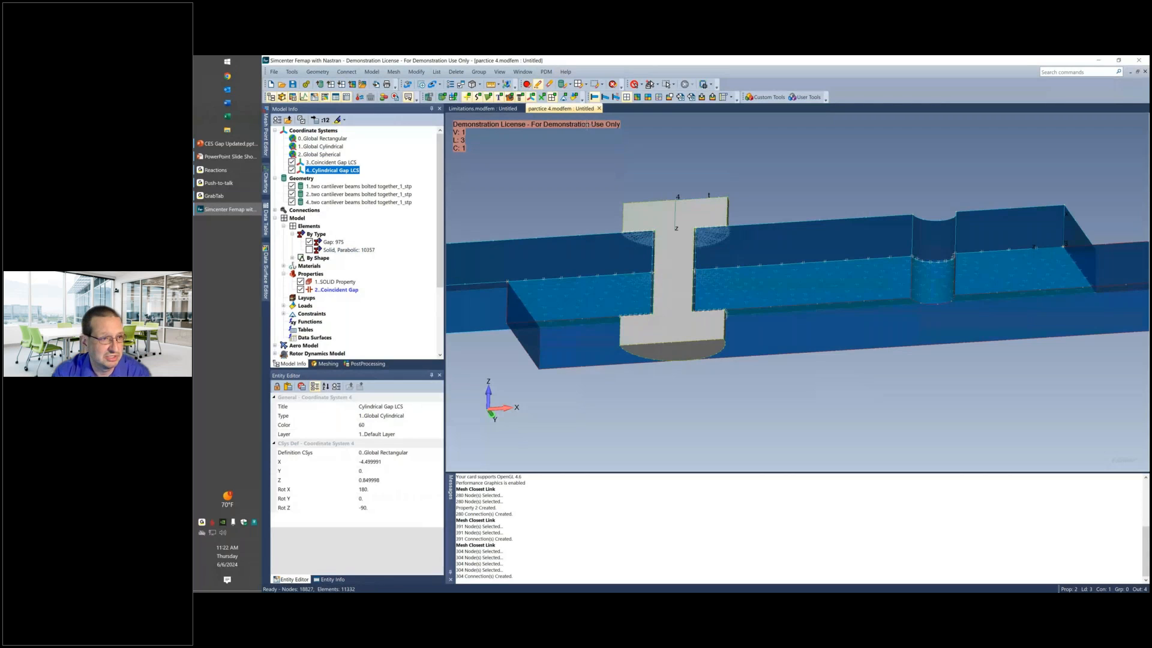
pyautogui.moveTo(587, 125); pyautogui.dragTo(577, 144, button='middle')
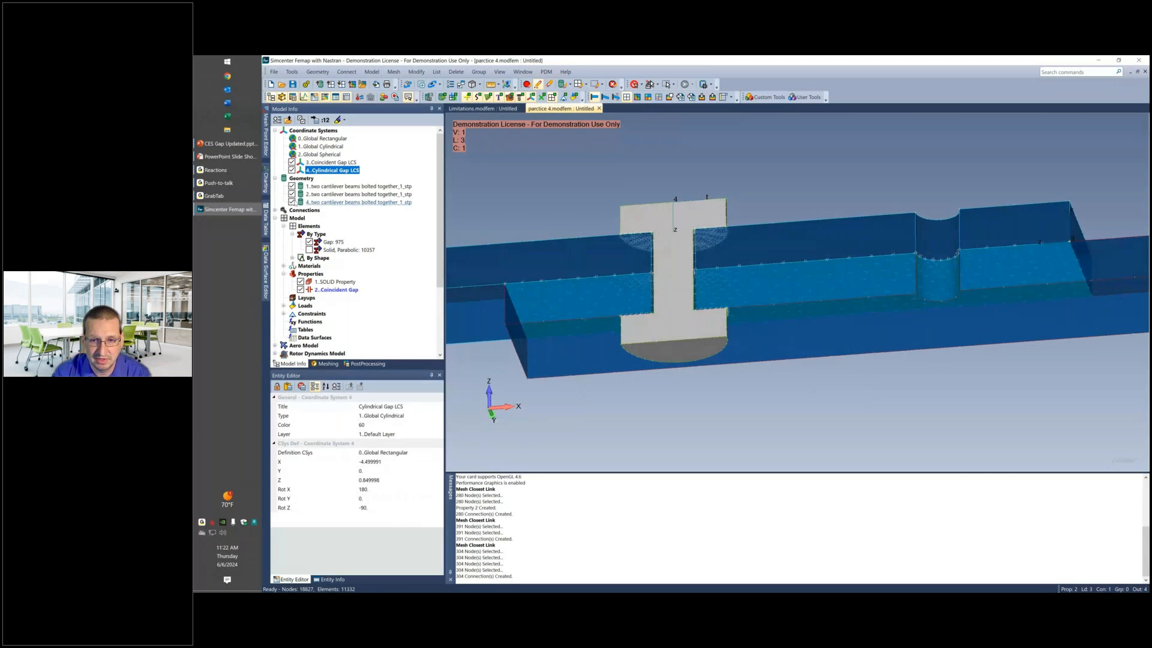
# Hide the bolt's geometry, show the solid mesh and examine the clearance between the bolt shank and the beam holes.
pyautogui.click(291, 202)
pyautogui.moveTo(645, 231); pyautogui.dragTo(623, 301, button='middle')
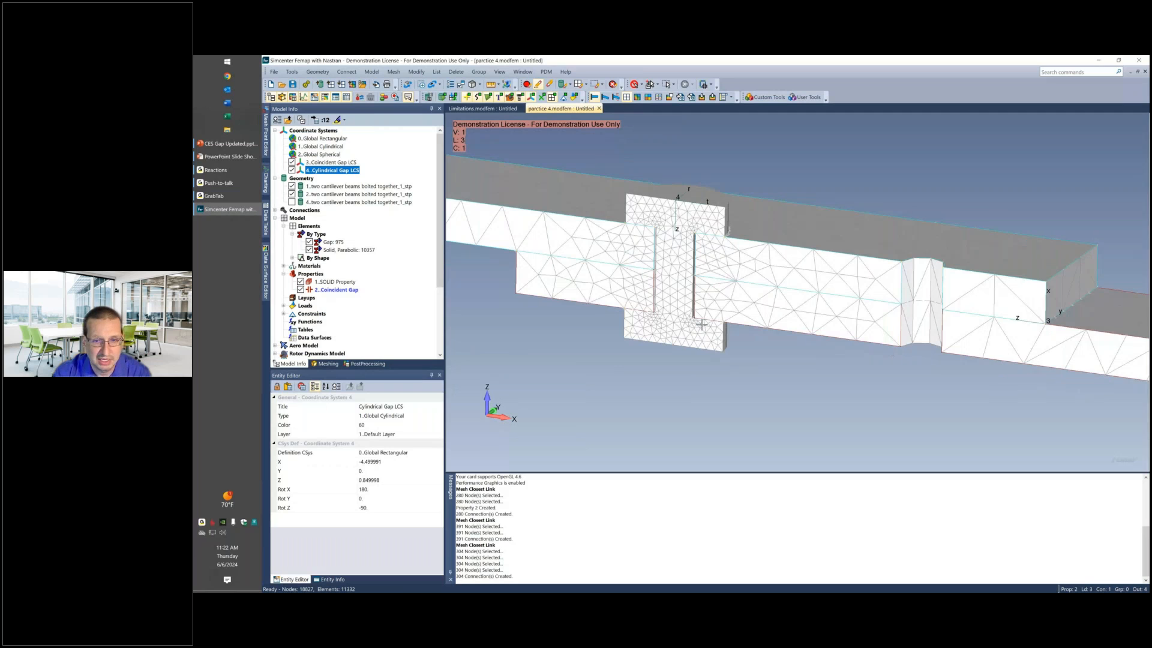
pyautogui.moveTo(702, 324); pyautogui.dragTo(739, 297, button='middle')
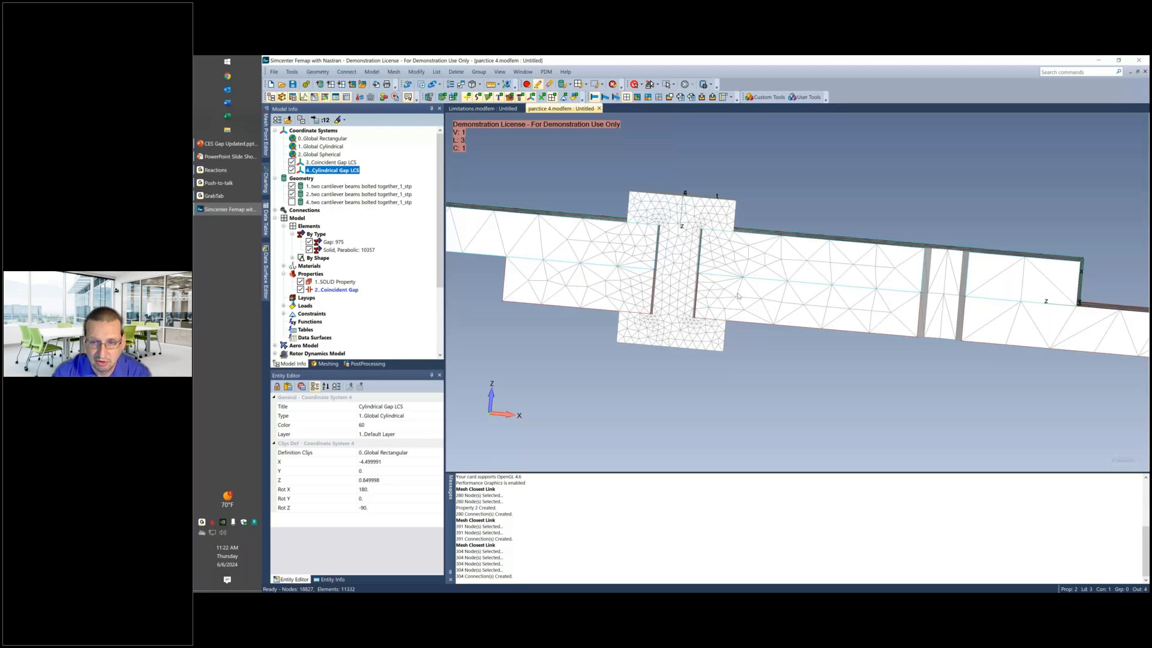
pyautogui.scroll(5, 682, 261)
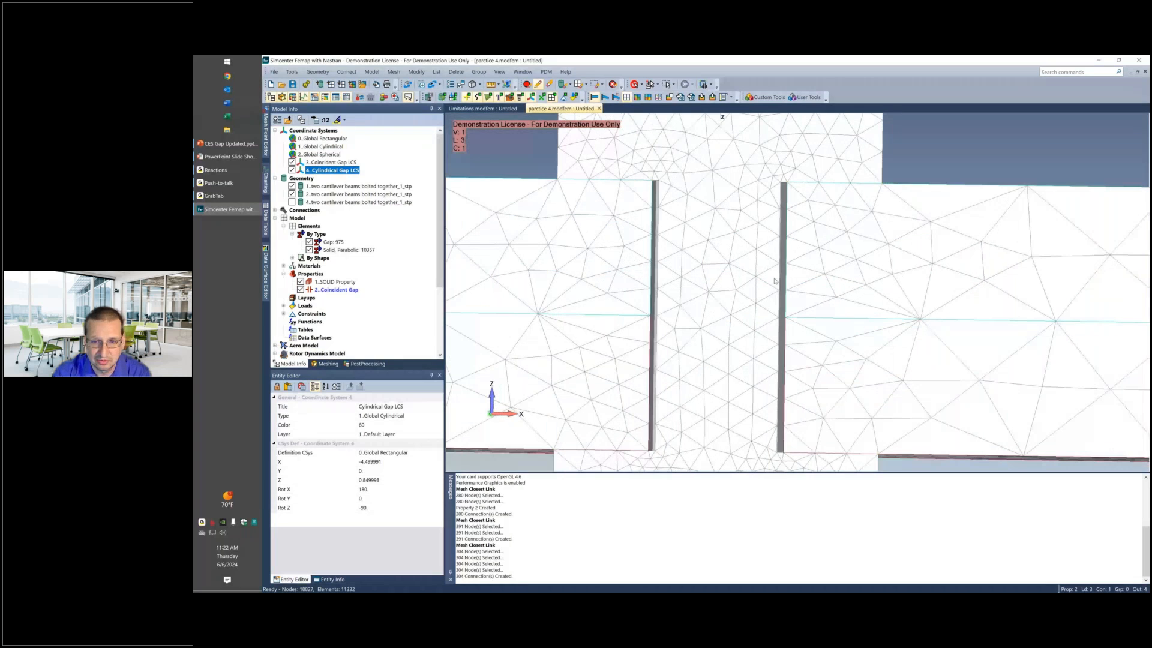
# Start a new gap property titled "Gap with Gap" and assign 4..Cylindrical Gap LCS as its orientation coordinate system.
pyautogui.doubleClick(310, 273)
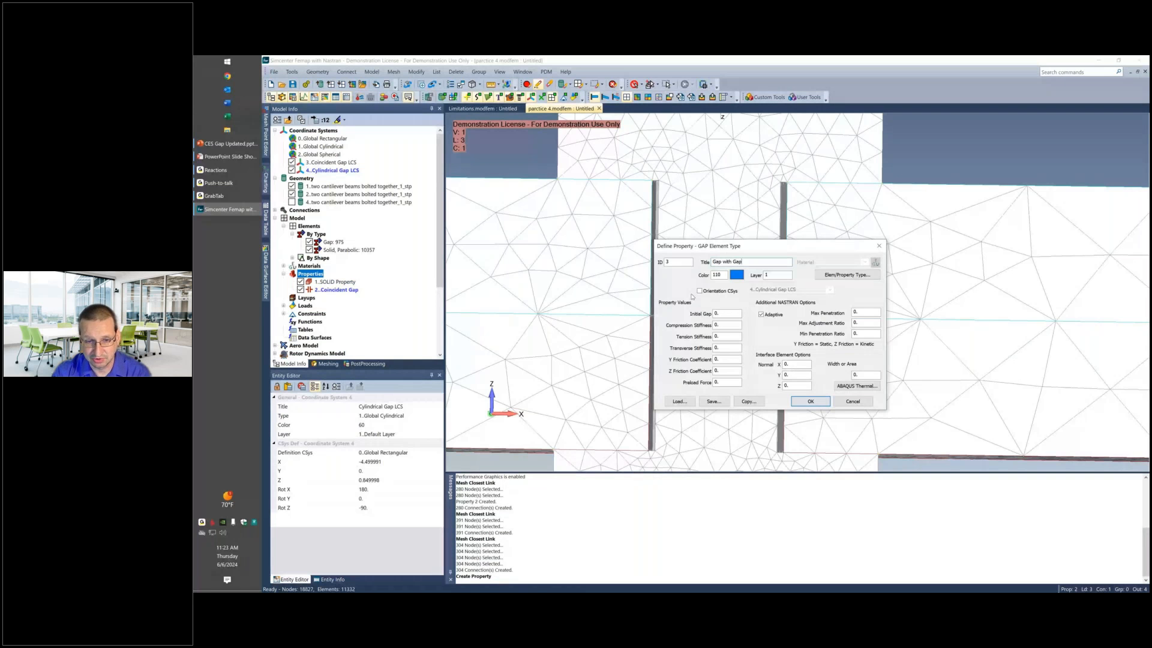
pyautogui.click(697, 291)
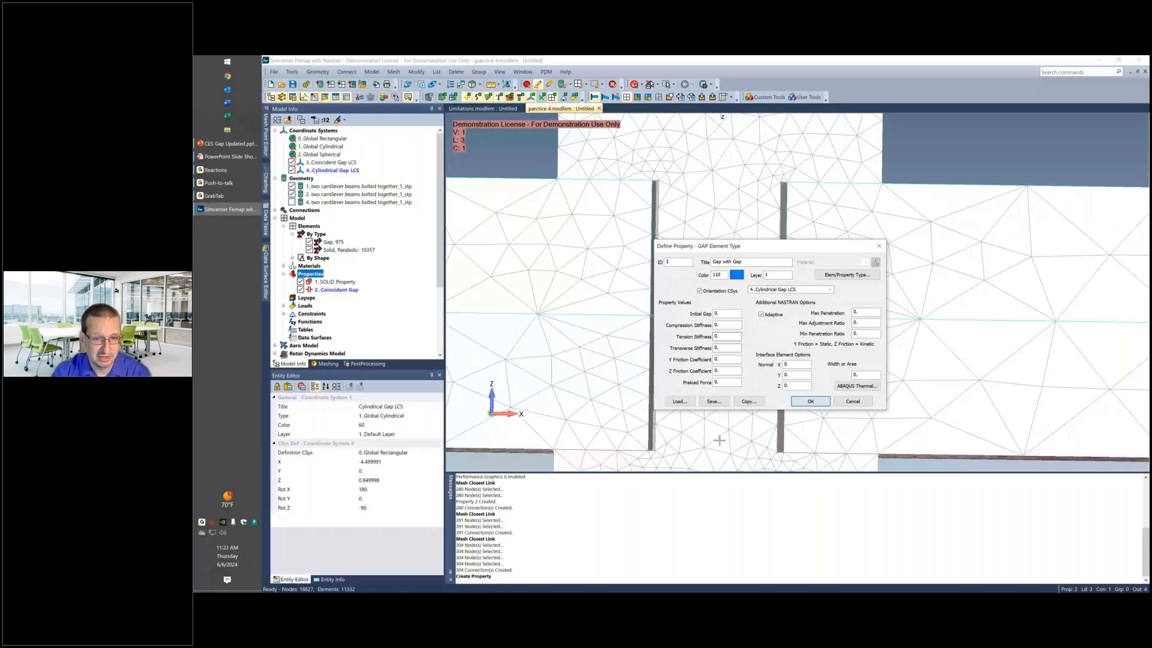
pyautogui.scroll(-1, 604, 369)
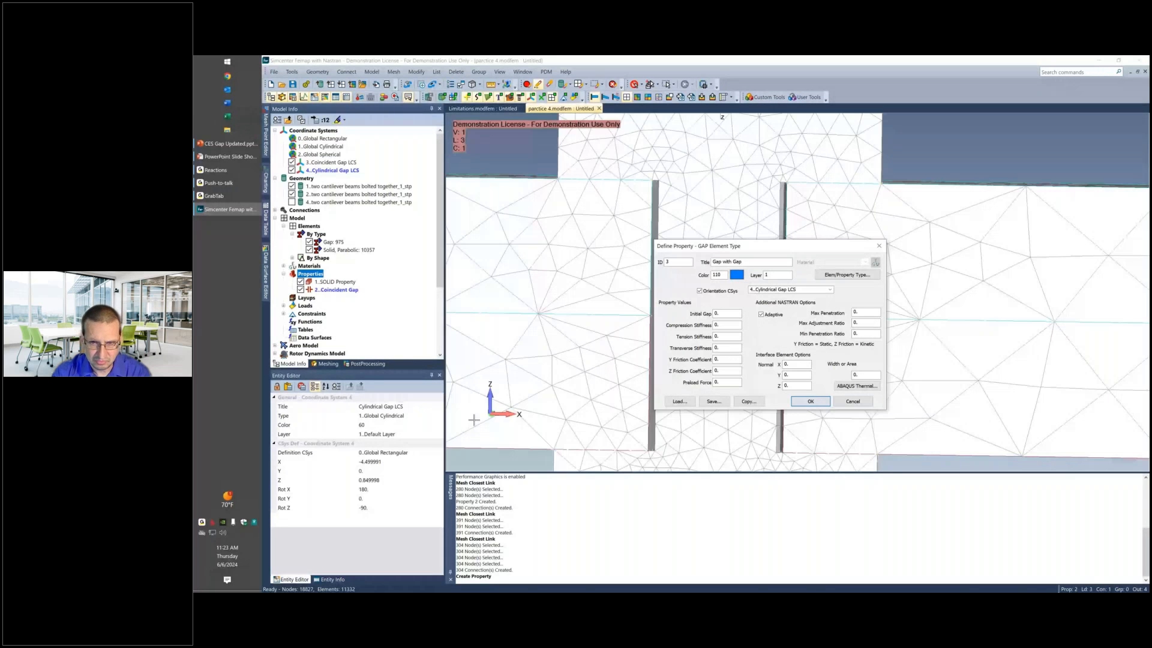
pyautogui.moveTo(506, 393); pyautogui.dragTo(509, 386, button='middle')
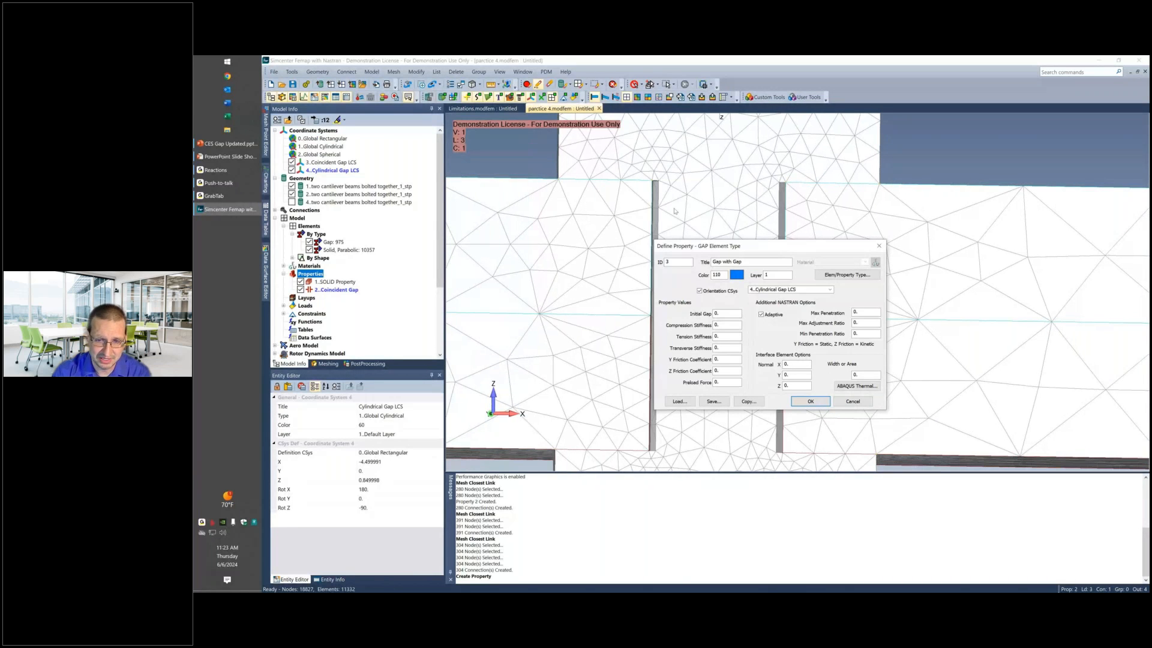
pyautogui.moveTo(675, 211); pyautogui.dragTo(687, 209, button='middle')
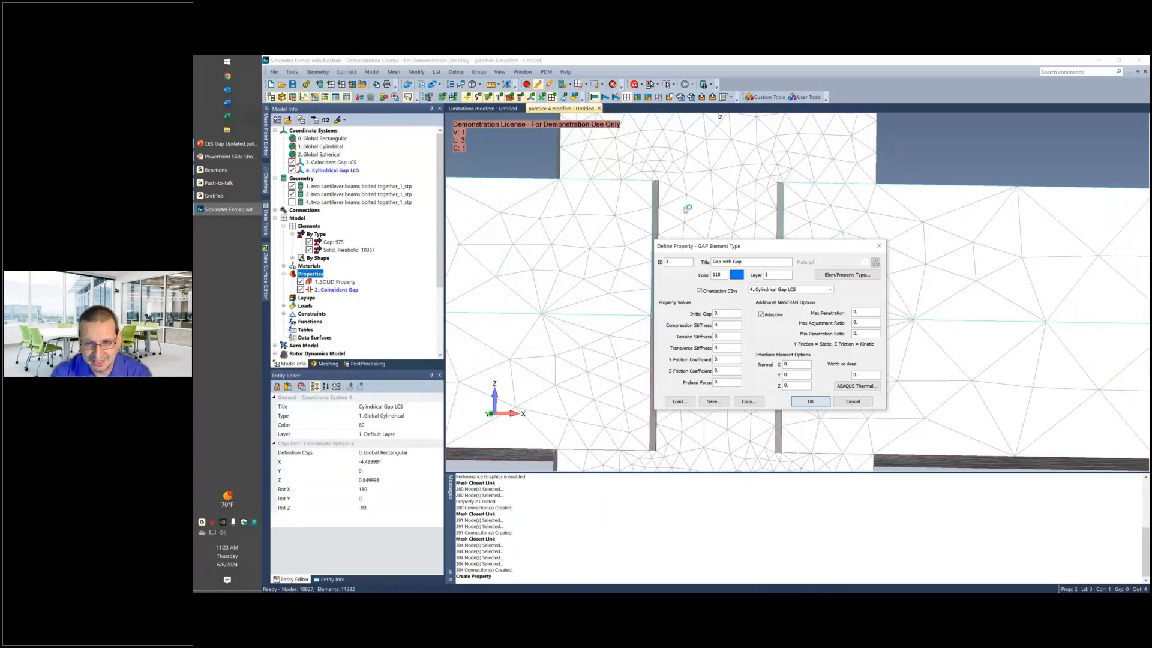
# Set the gap property's compression stiffness to 1e12, tension stiffness to 1 and max penetration to 0.01, and create it.
pyautogui.doubleClick(730, 324)
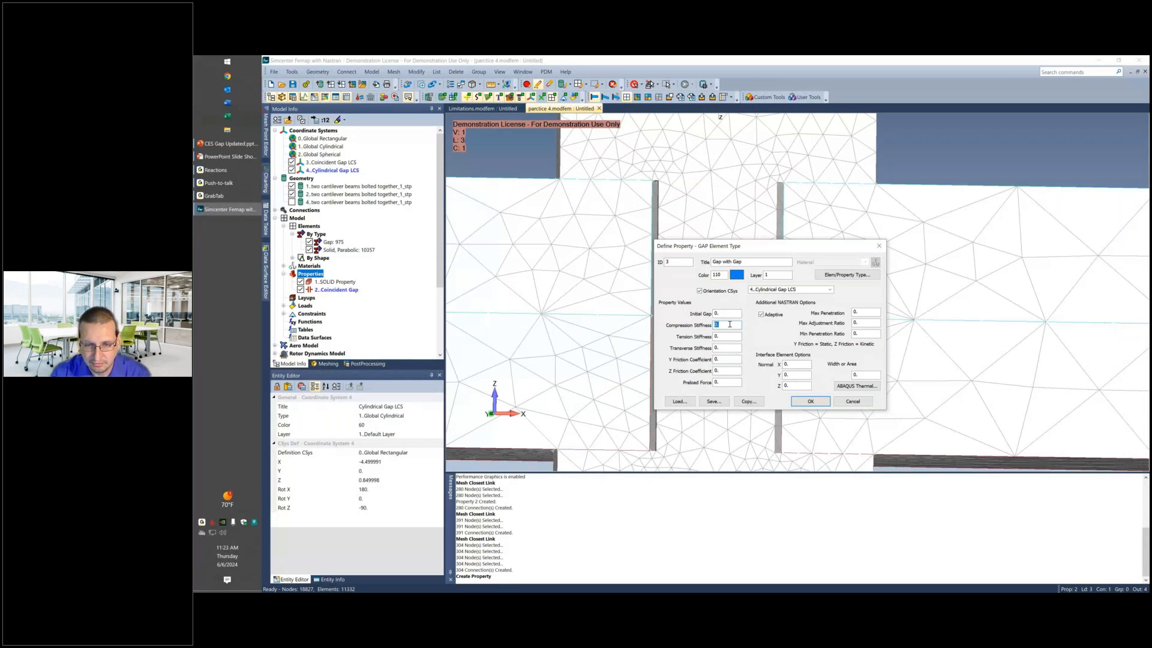
pyautogui.write('1e12')
pyautogui.press('Tab')
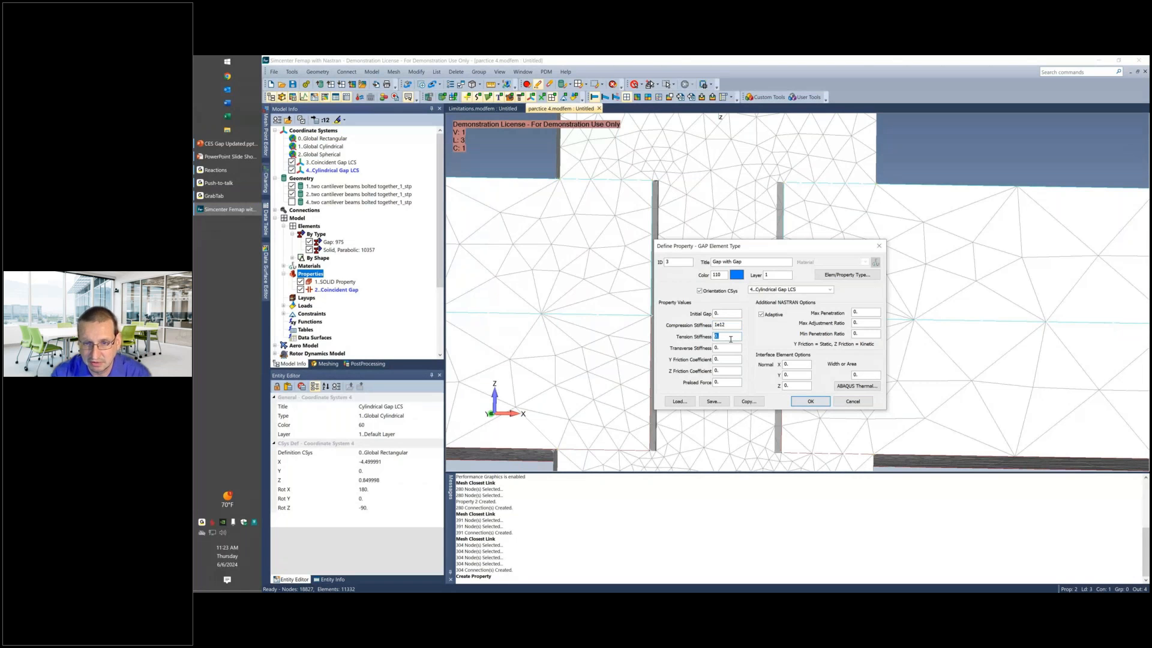
pyautogui.write('1')
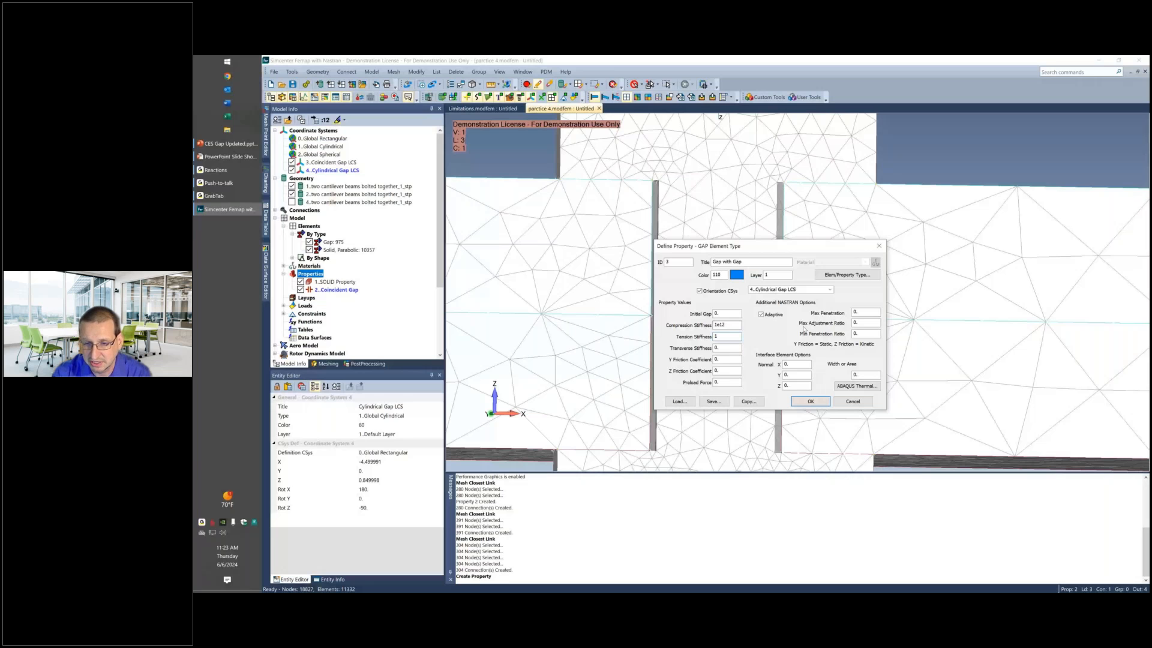
pyautogui.doubleClick(858, 312)
pyautogui.write('0.01')
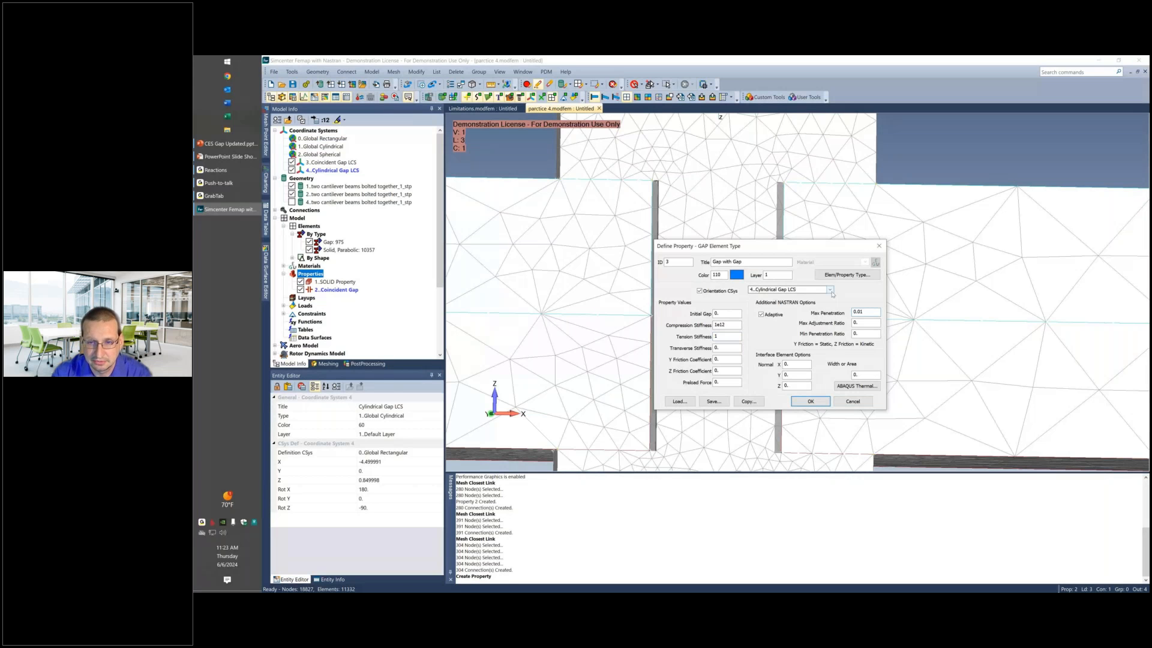
pyautogui.click(809, 402)
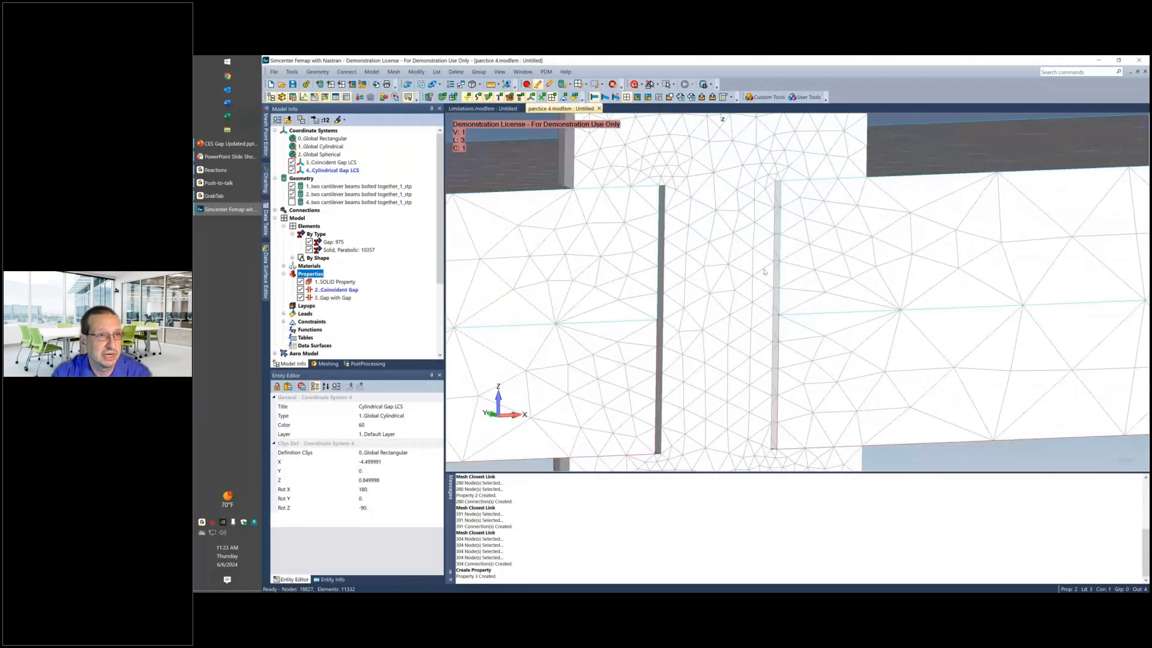
# Isolate the bolt with its geometry and start a Closest Link connection from the nodes on the two cylindrical shank surfaces.
pyautogui.scroll(-3, 763, 271)
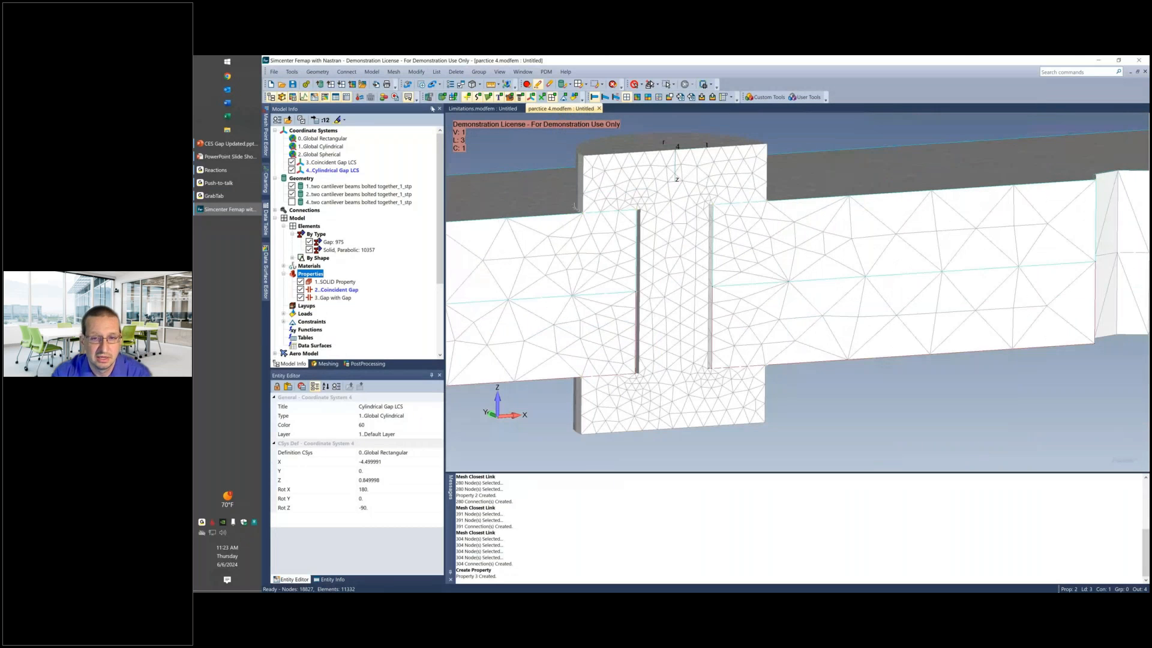
pyautogui.click(527, 84)
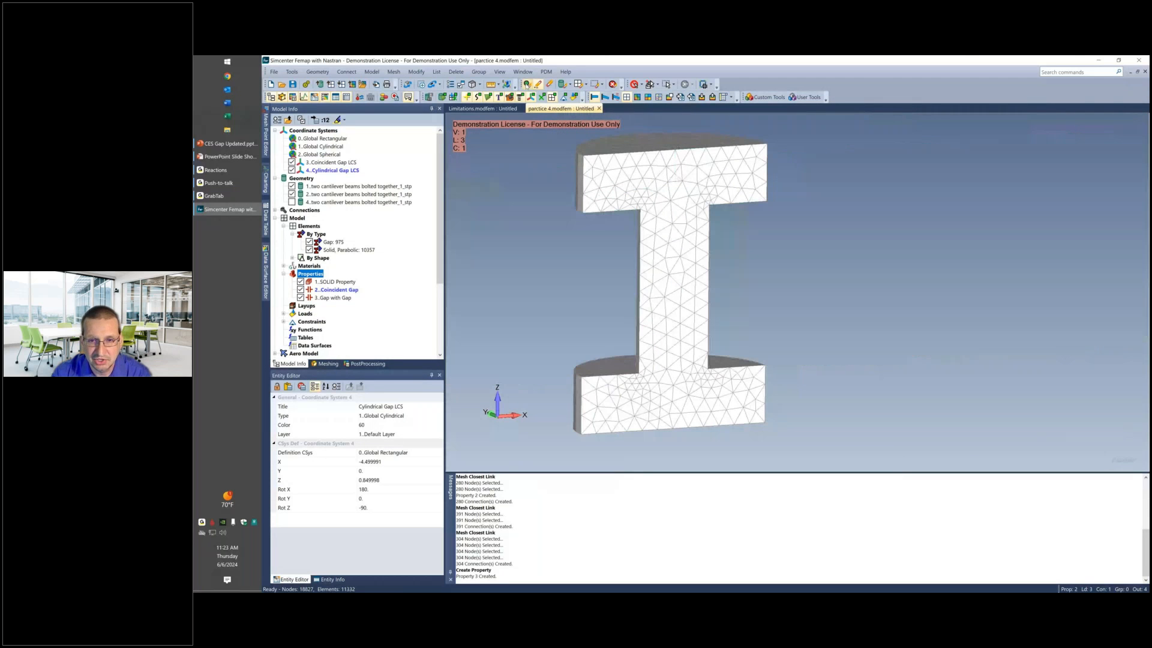
pyautogui.moveTo(576, 240); pyautogui.dragTo(732, 266, button='middle')
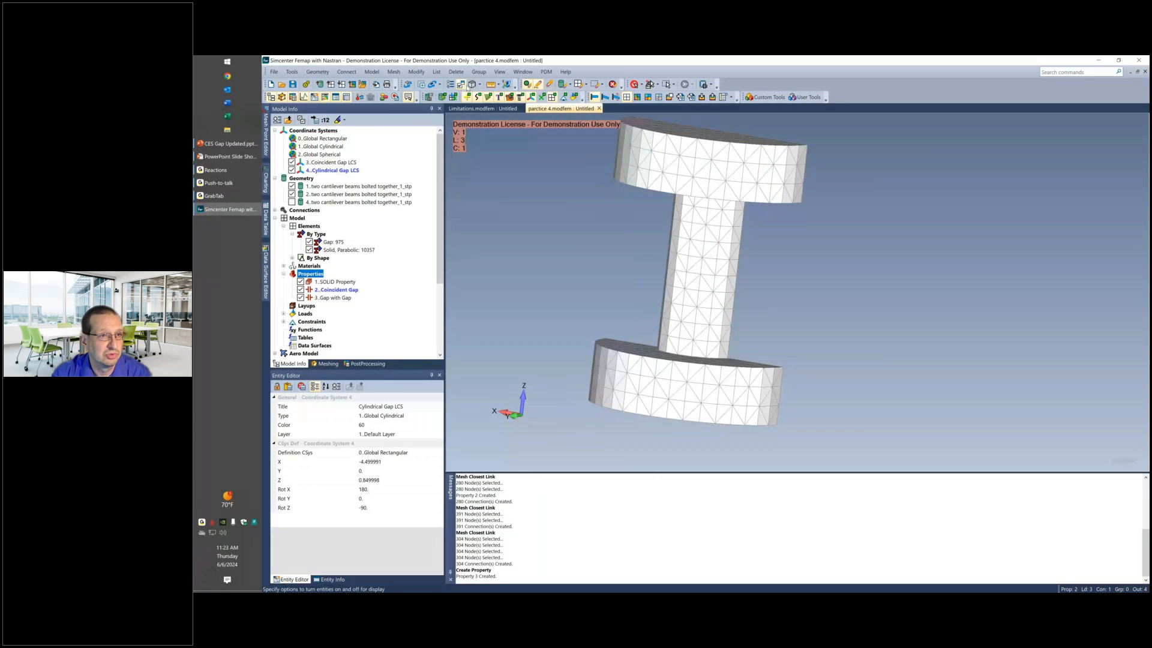
pyautogui.click(394, 72)
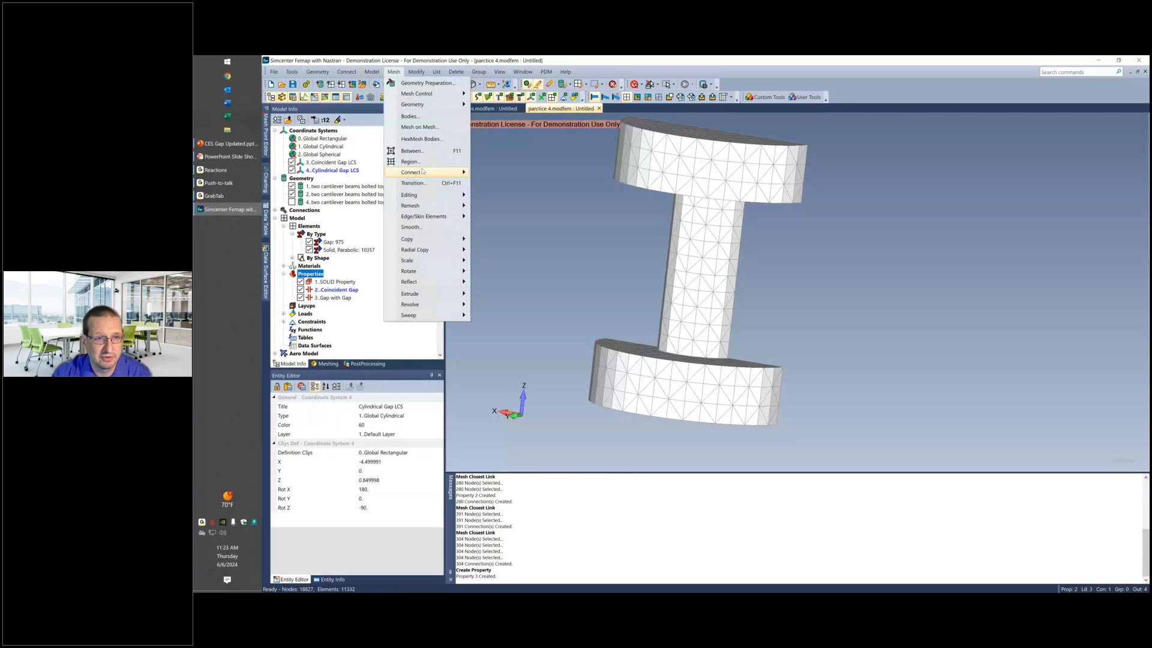
pyautogui.moveTo(427, 175)
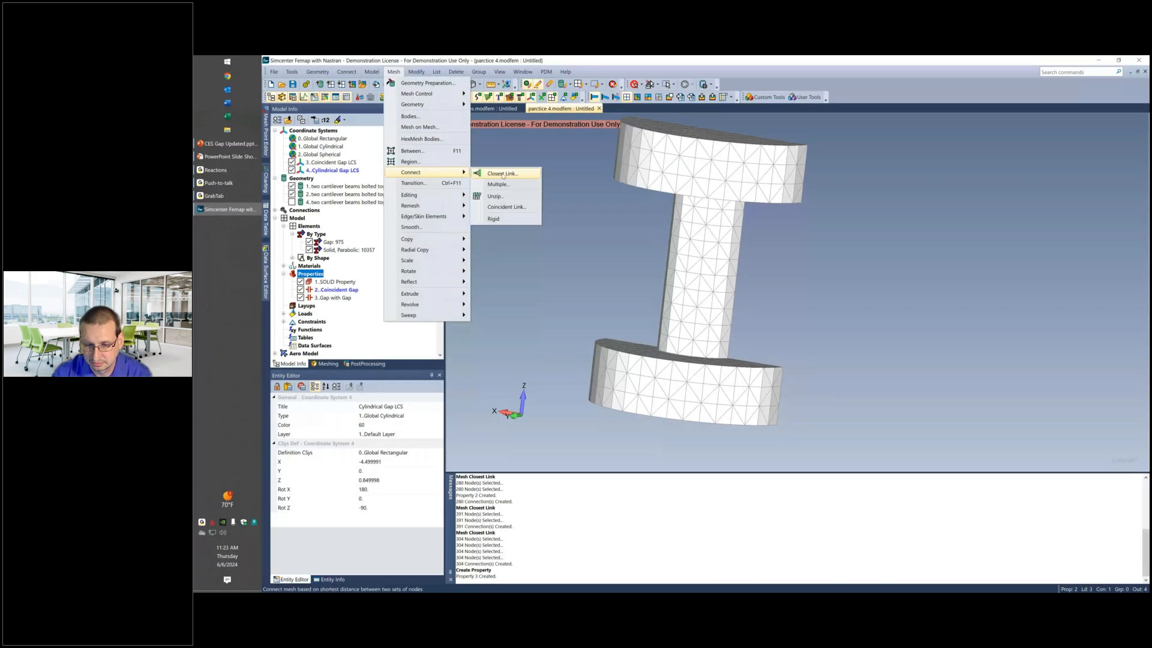
pyautogui.click(502, 174)
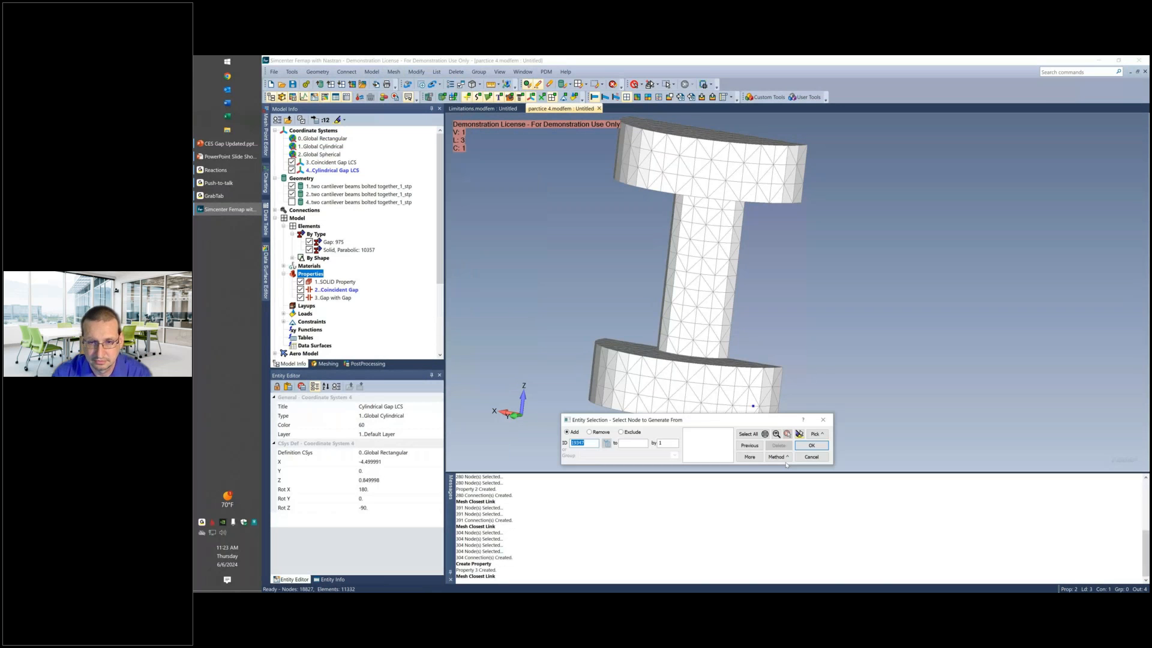
pyautogui.click(784, 459)
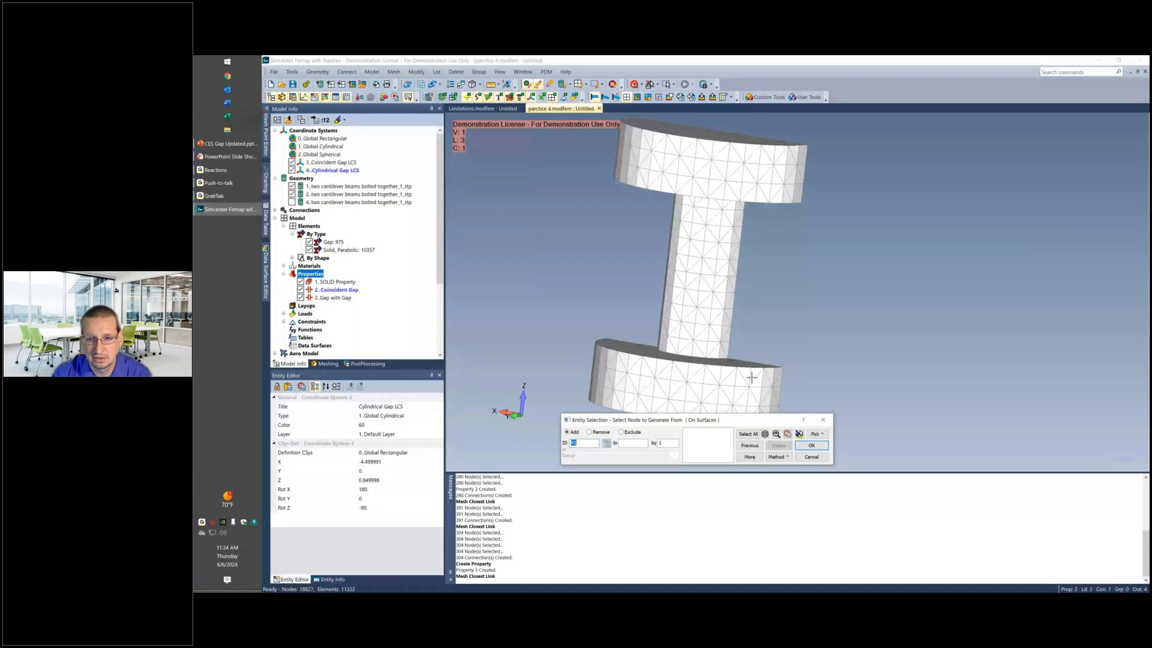
pyautogui.moveTo(752, 378); pyautogui.dragTo(750, 397, button='middle')
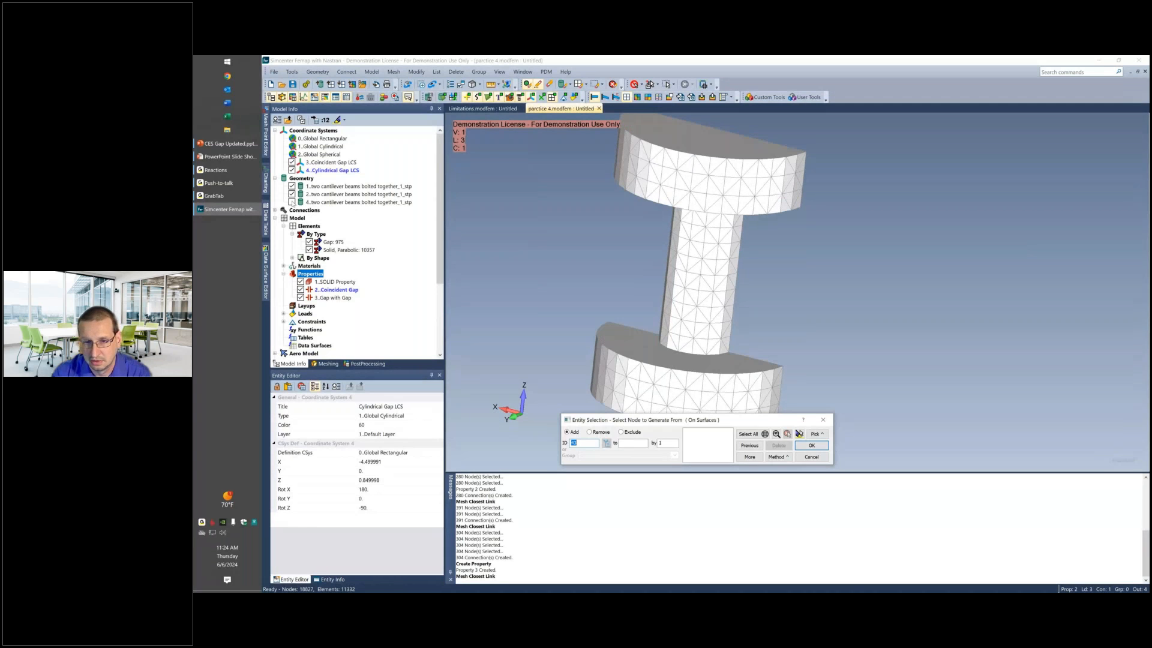
pyautogui.click(292, 203)
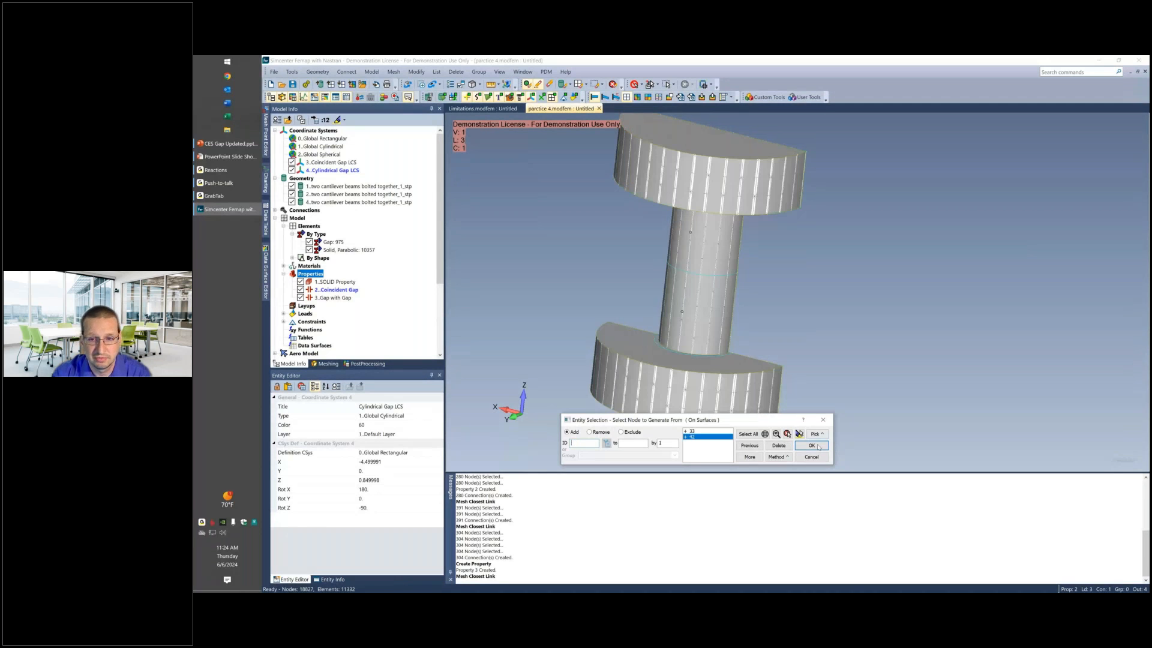
pyautogui.click(818, 446)
# Display only the beams and select the nodes on the bolt hole surfaces of both beams as the nodes to generate to.
pyautogui.moveTo(804, 348); pyautogui.dragTo(762, 339, button='middle')
pyautogui.click(549, 85)
pyautogui.moveTo(820, 264)
pyautogui.mouseDown(button='middle')
pyautogui.moveTo(743, 237)
pyautogui.moveTo(684, 244)
pyautogui.moveTo(679, 260)
pyautogui.moveTo(456, 241)
pyautogui.mouseUp(button='middle')
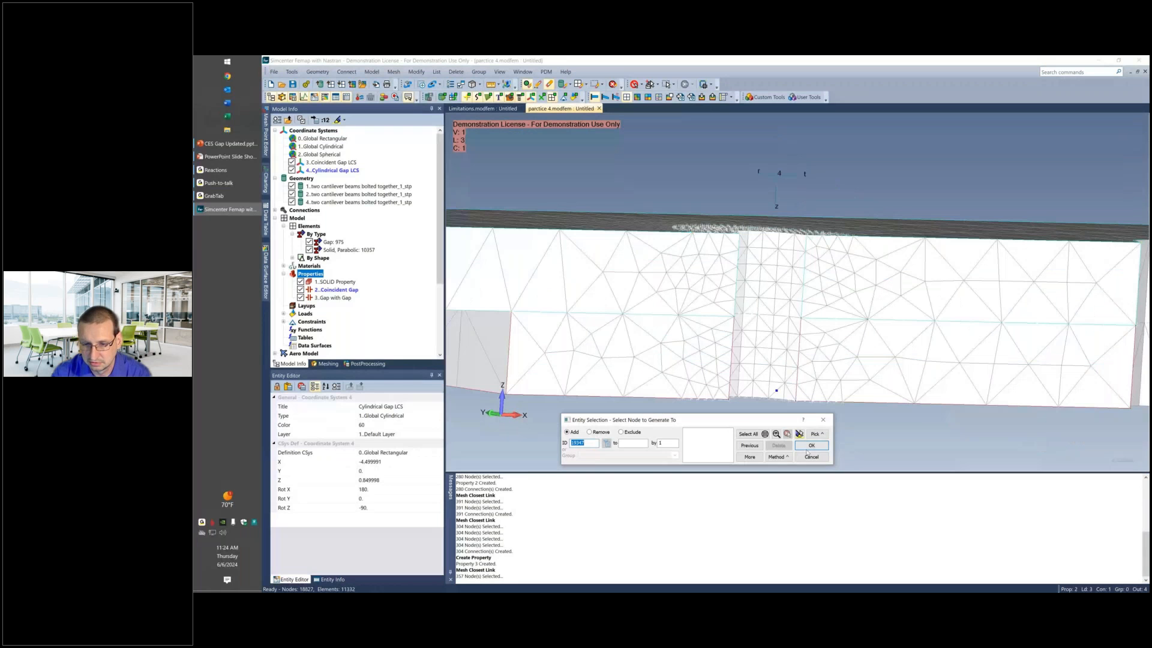
pyautogui.click(779, 457)
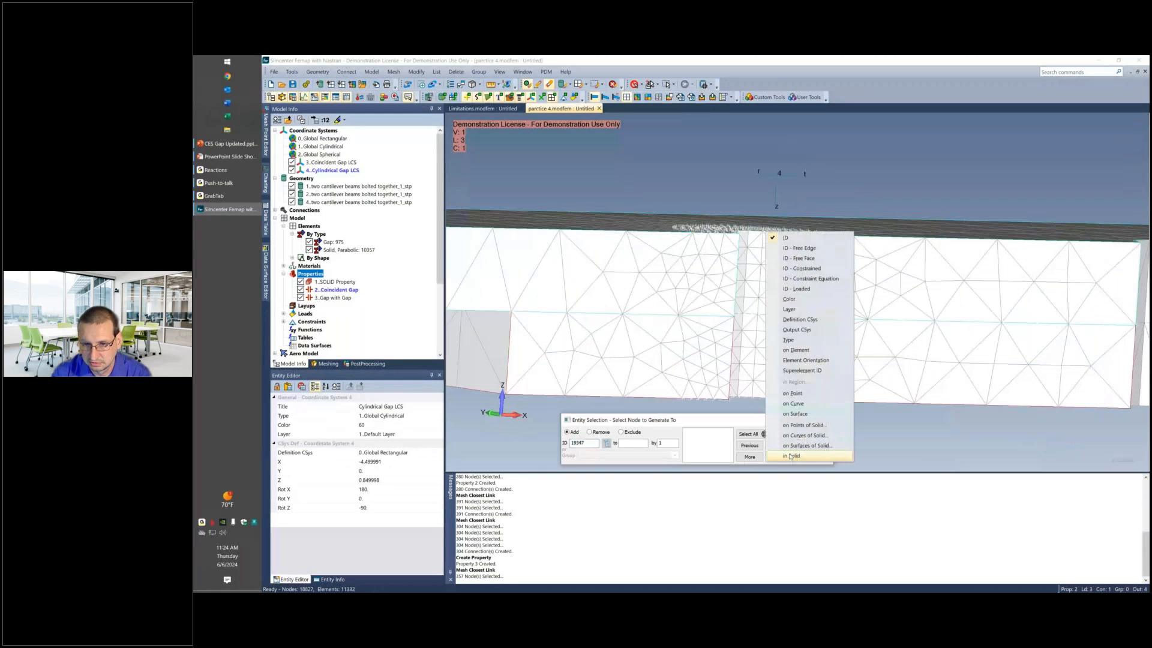
pyautogui.click(798, 414)
pyautogui.click(771, 354)
pyautogui.click(769, 283)
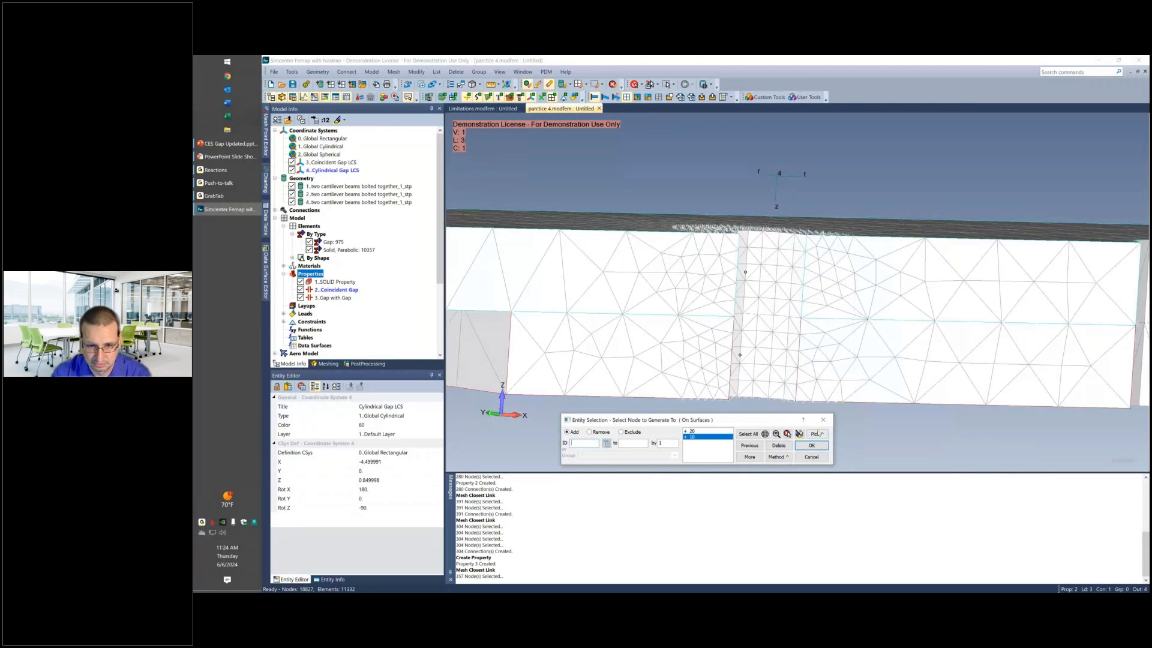
pyautogui.click(810, 444)
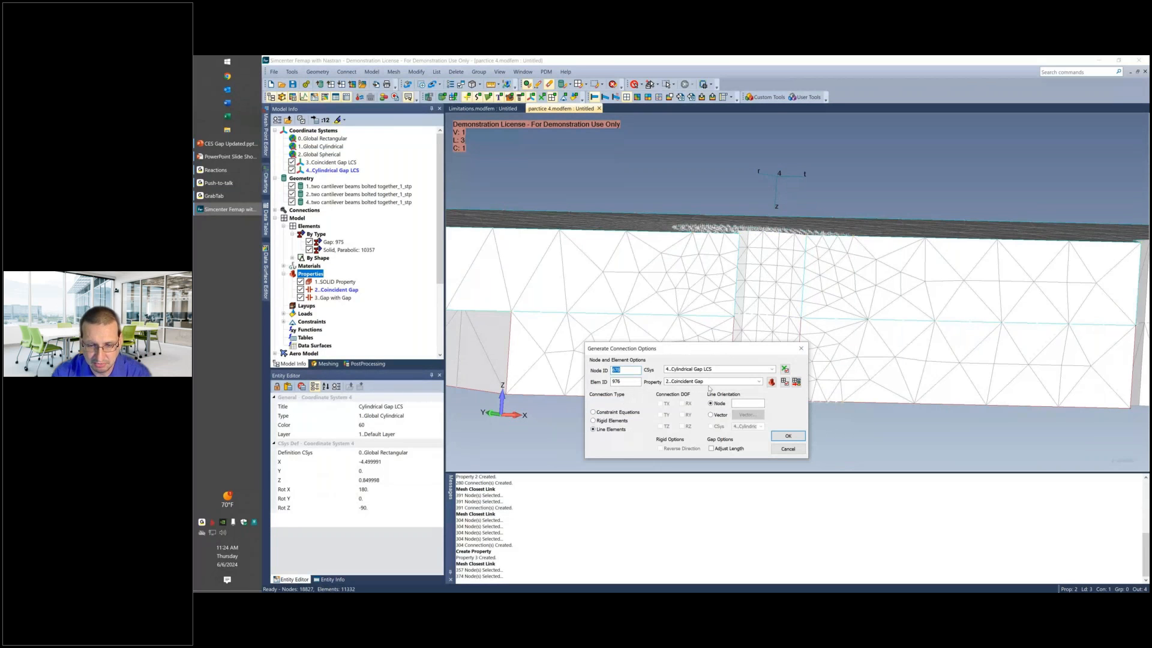
# Generate the shank-to-hole line elements with property 3..Gap with Gap, Adjust Length enabled and a node on the beam as line orientation.
pyautogui.click(758, 382)
pyautogui.click(729, 398)
pyautogui.click(712, 449)
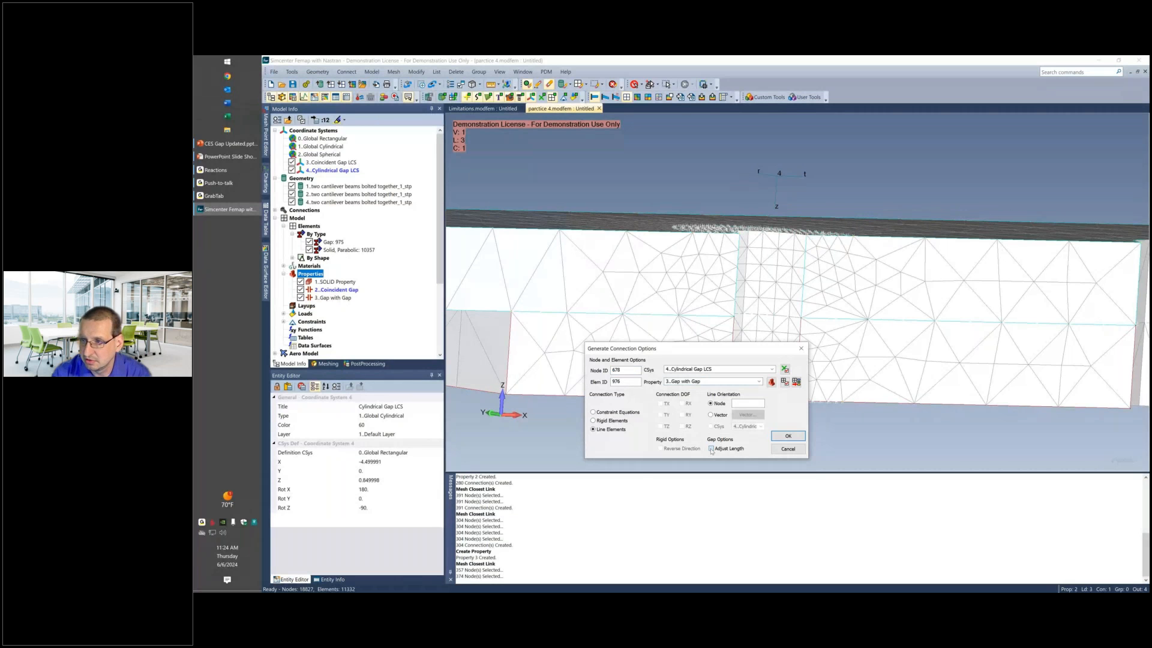
pyautogui.click(750, 406)
pyautogui.moveTo(987, 203); pyautogui.dragTo(1021, 226, button='middle')
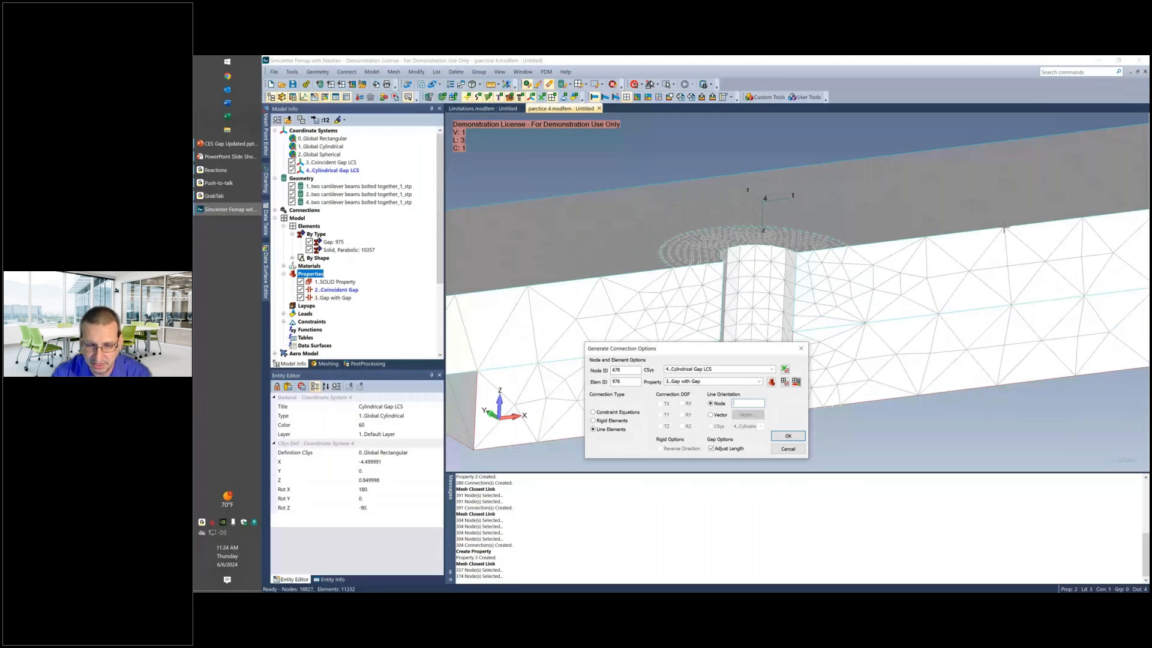
pyautogui.click(1003, 227)
pyautogui.click(789, 439)
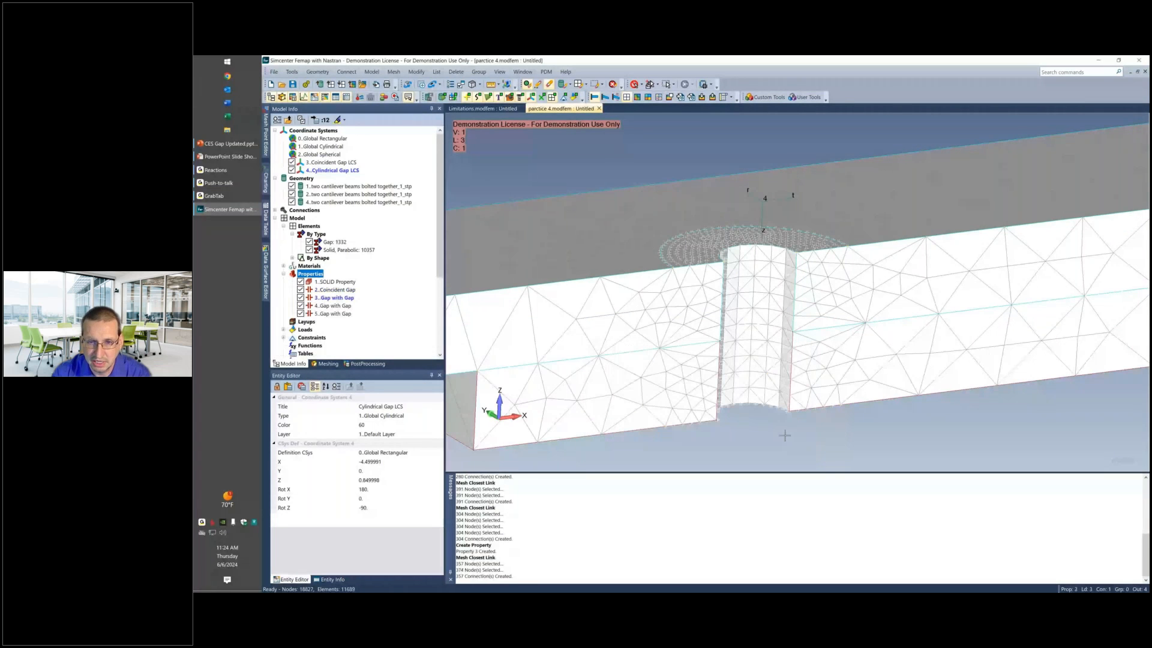
# Hide the solid elements, examine the gap elements around the bolt hole up close, and display the solids again.
pyautogui.moveTo(785, 435); pyautogui.dragTo(802, 386, button='middle')
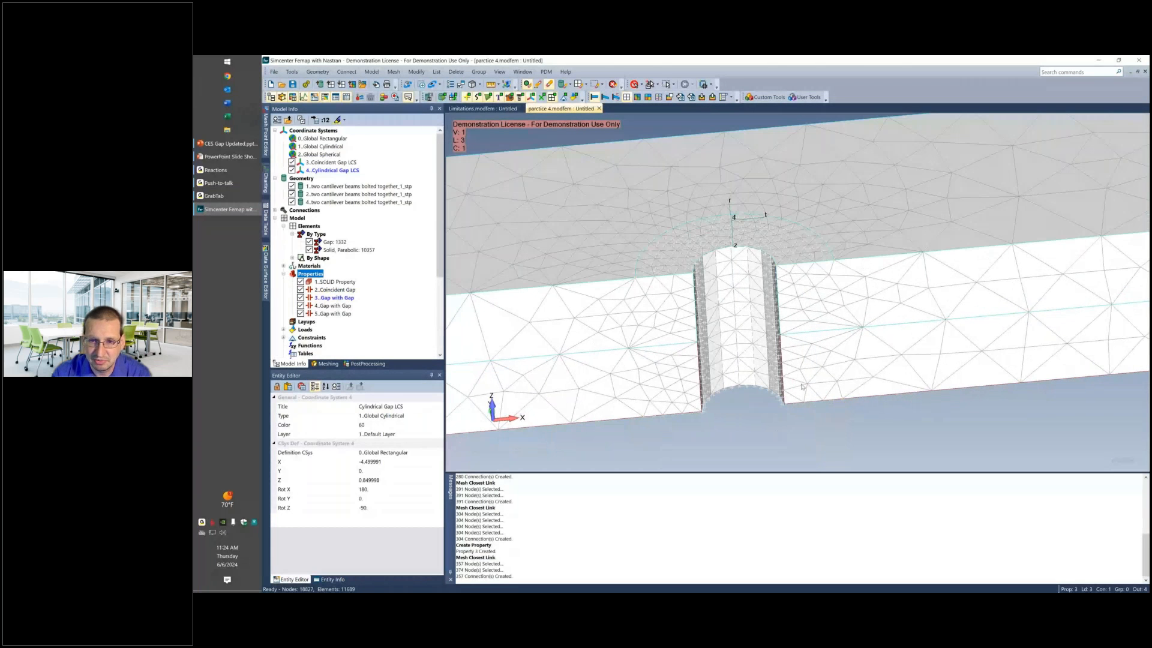
pyautogui.click(309, 249)
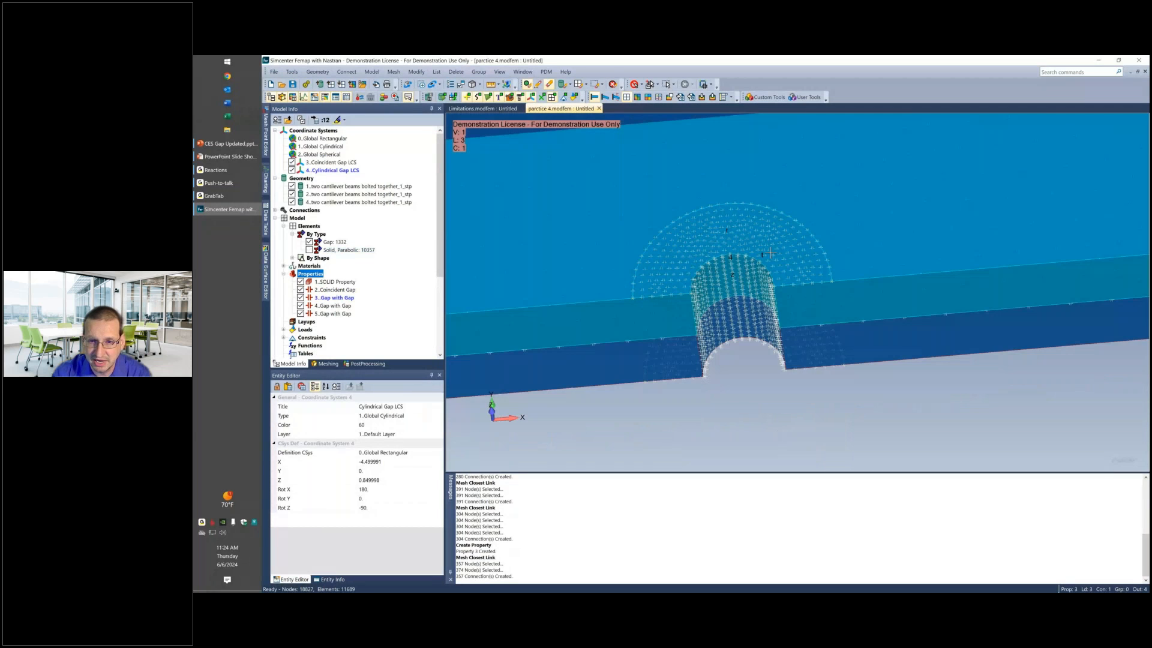
pyautogui.moveTo(676, 239); pyautogui.dragTo(764, 270, button='middle')
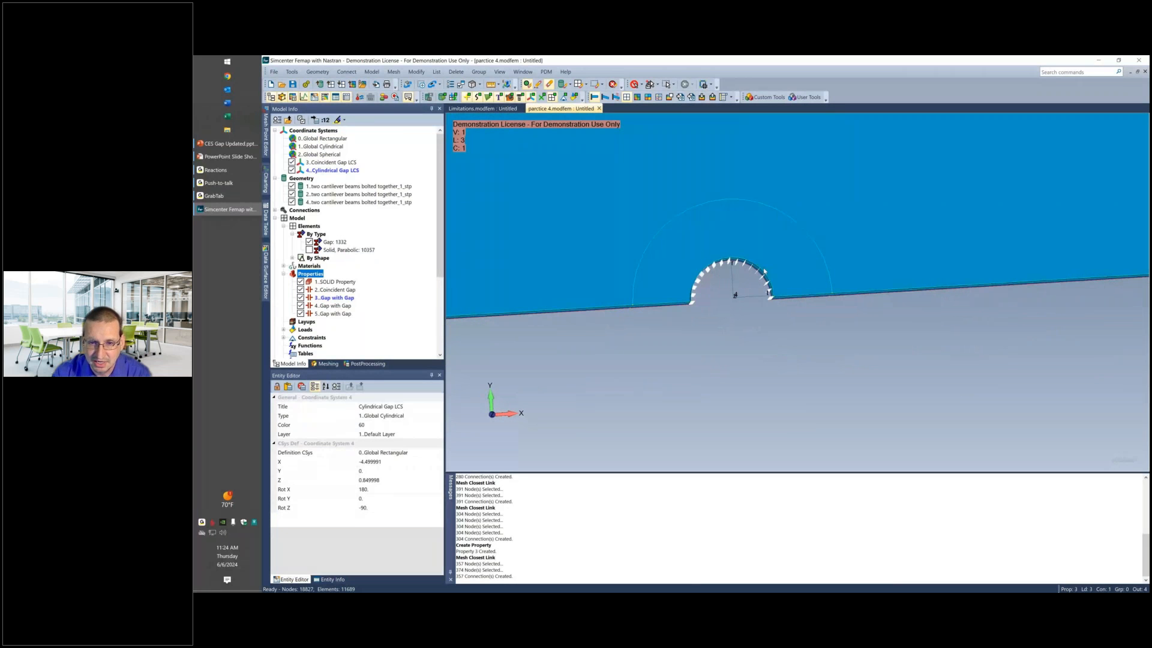
pyautogui.scroll(4, 763, 271)
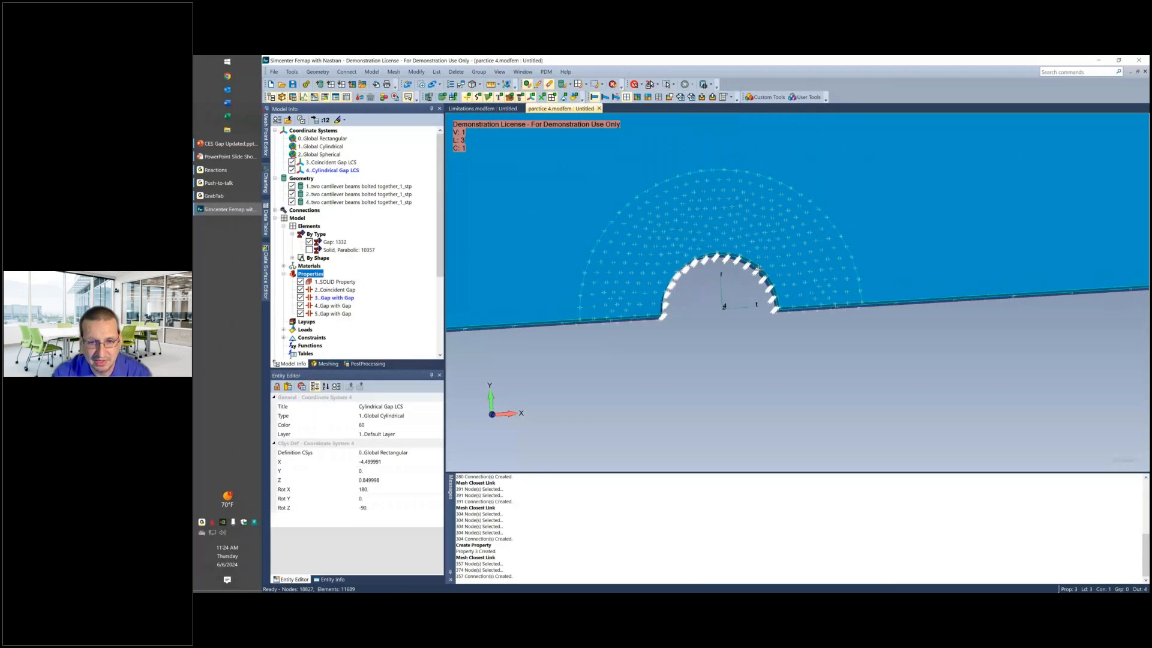
pyautogui.scroll(2, 767, 264)
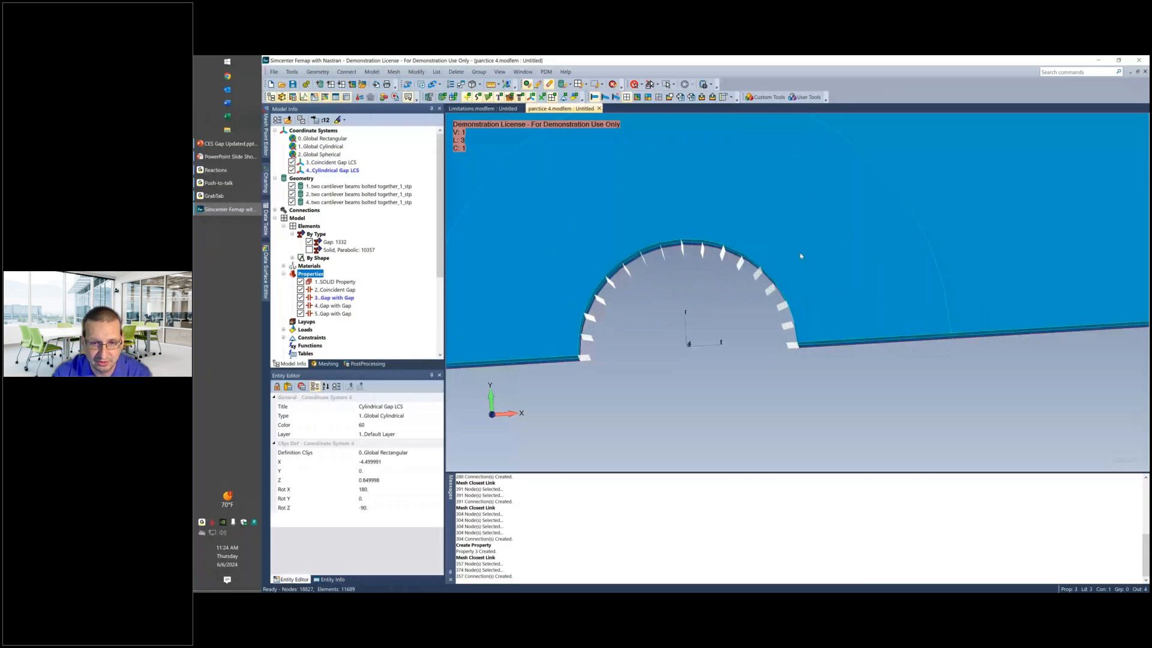
pyautogui.moveTo(801, 257); pyautogui.dragTo(802, 258, button='middle')
pyautogui.moveTo(691, 346); pyautogui.dragTo(701, 290, button='middle')
pyautogui.scroll(-2, 711, 370)
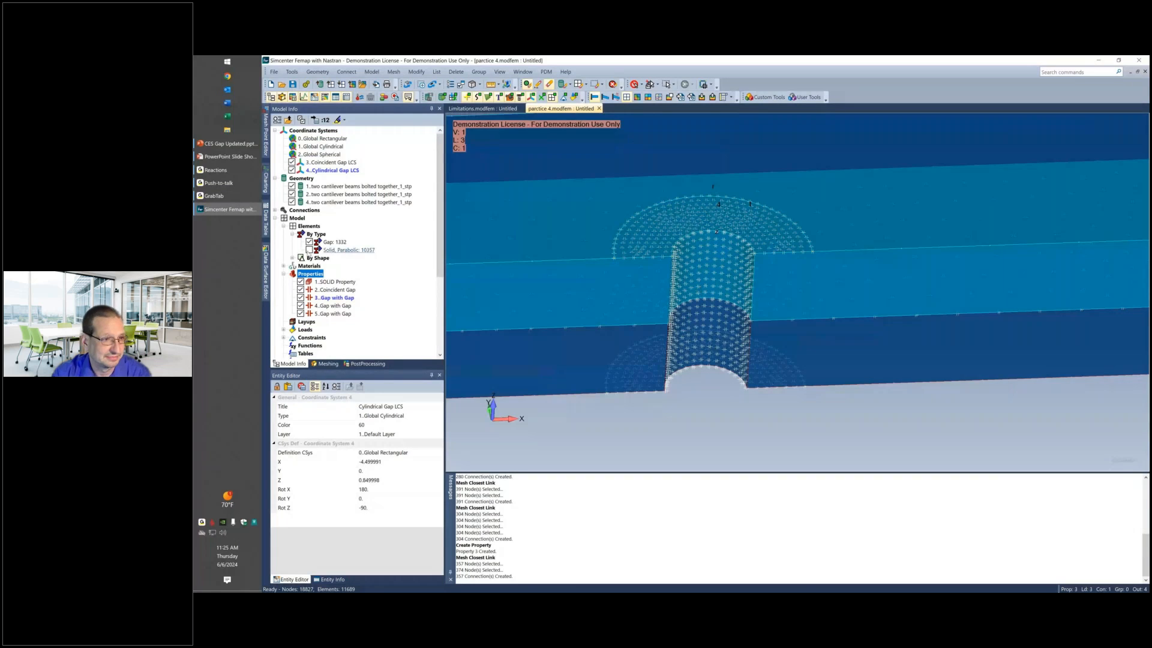
pyautogui.click(310, 249)
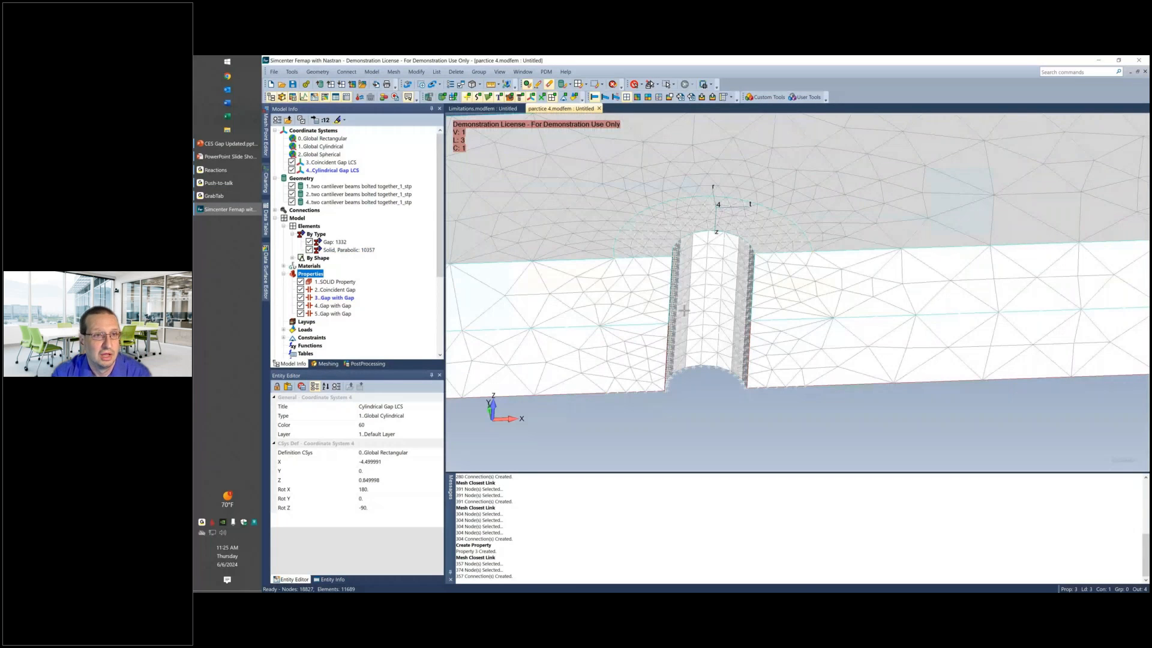
# Compare the property values, including Initial Gap, of gap properties 3, 4 and 5, and examine the gap elements in the hole.
pyautogui.moveTo(684, 310); pyautogui.dragTo(700, 315, button='middle')
pyautogui.scroll(-5, 696, 314)
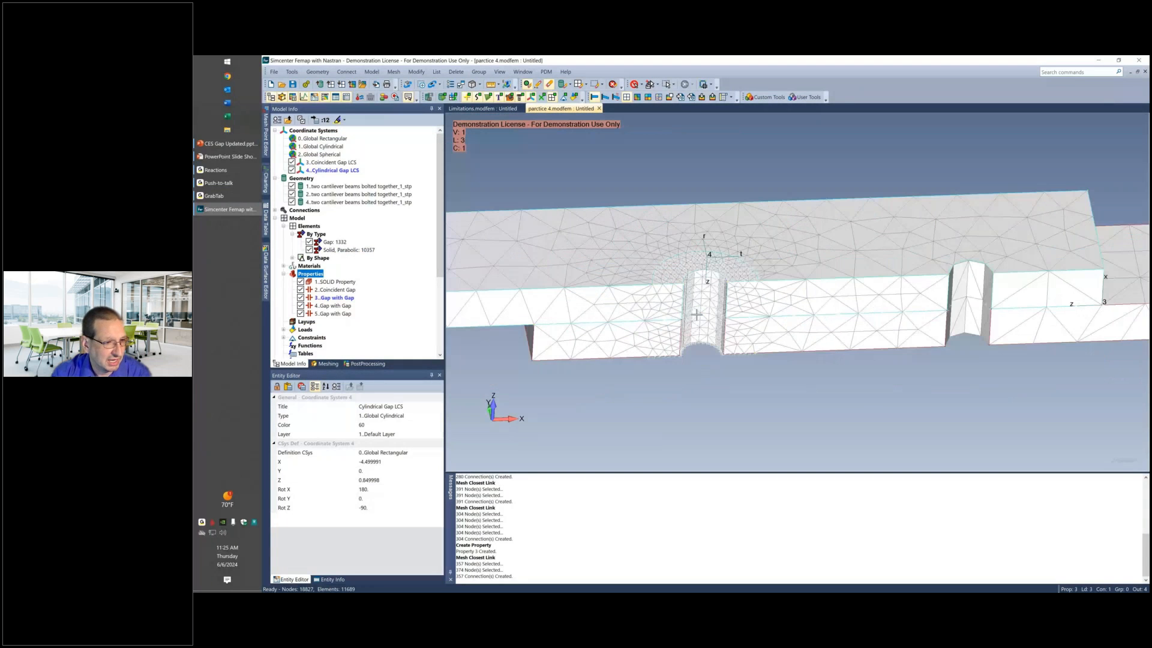
pyautogui.scroll(-2, 697, 314)
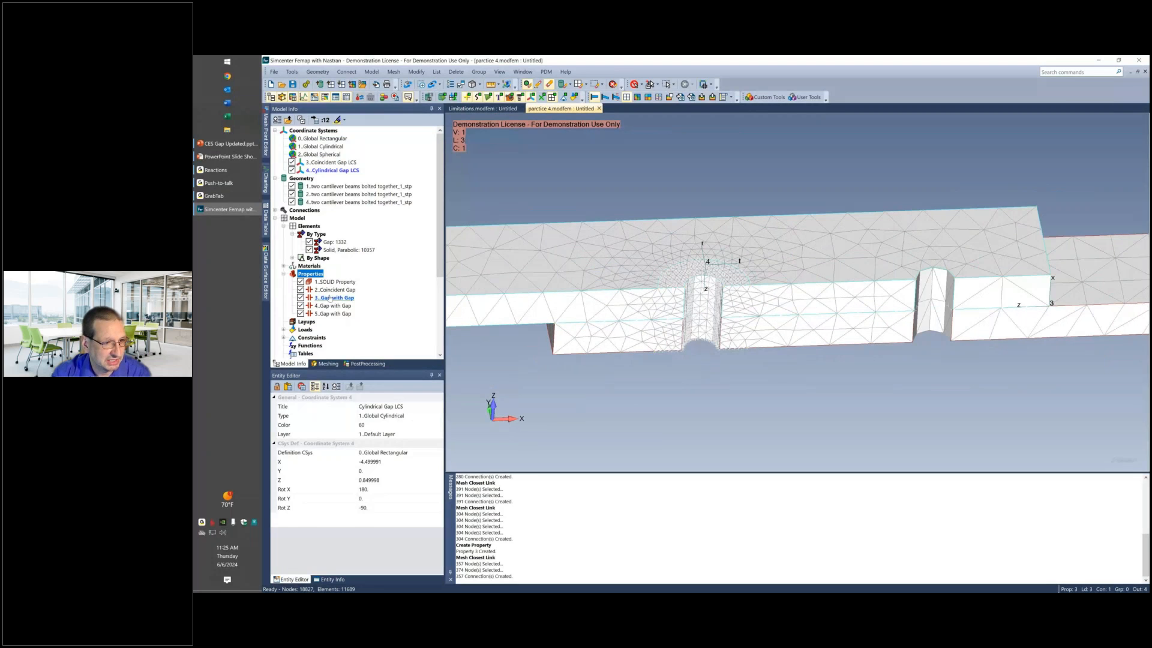
pyautogui.click(332, 298)
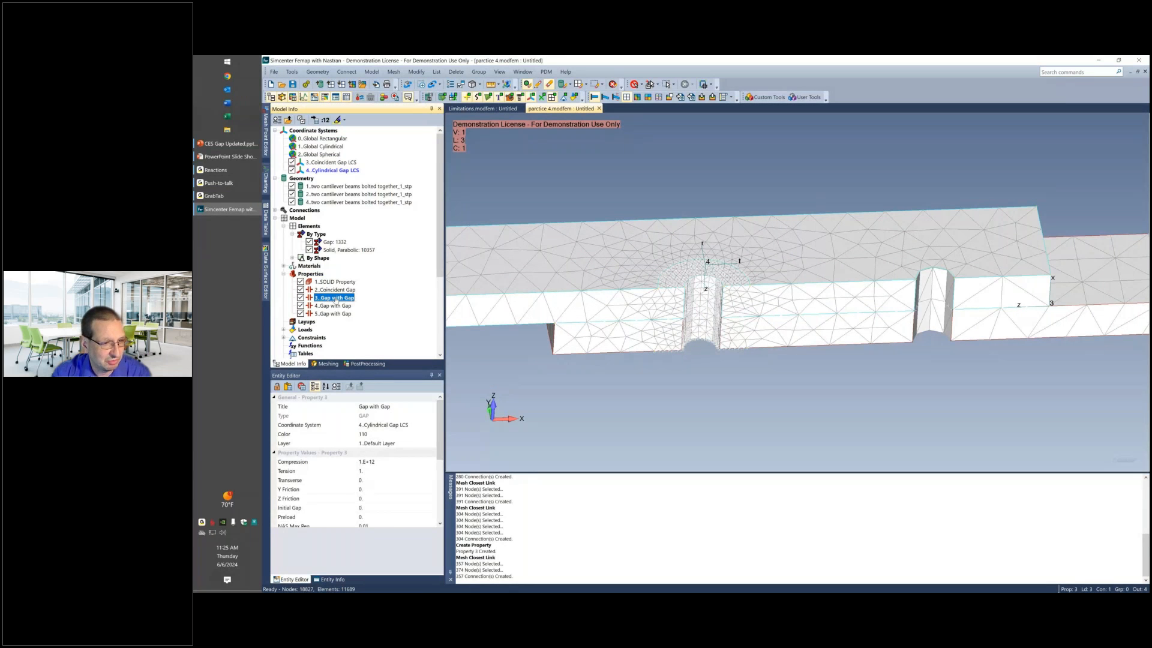
pyautogui.click(337, 306)
pyautogui.click(340, 314)
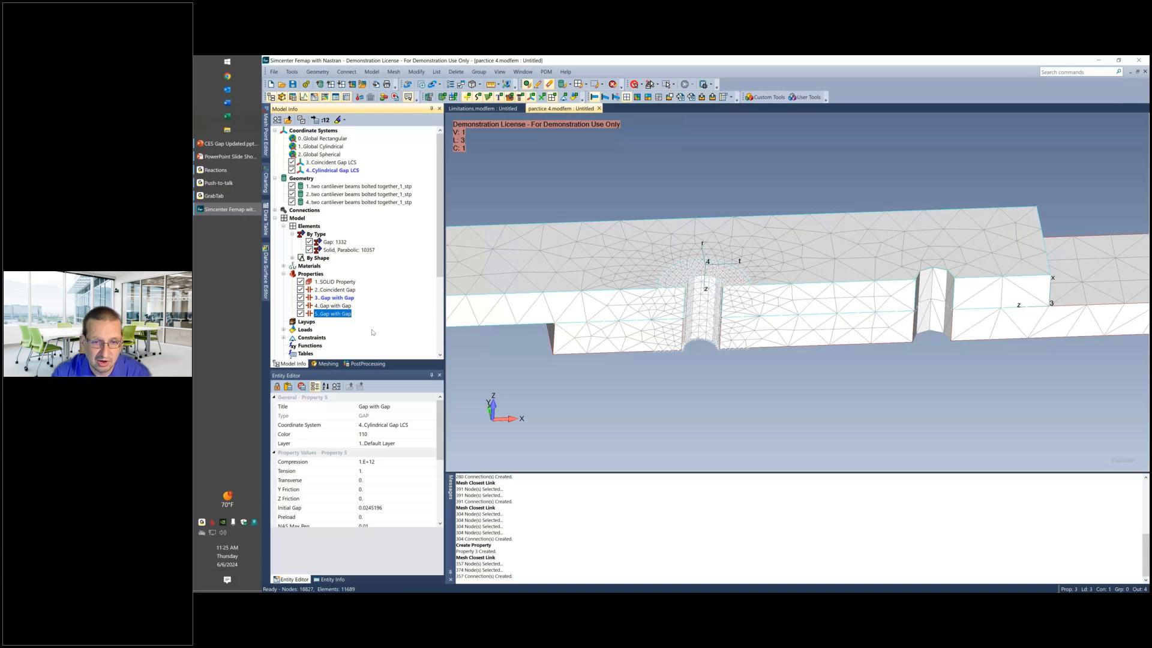
pyautogui.scroll(5, 642, 260)
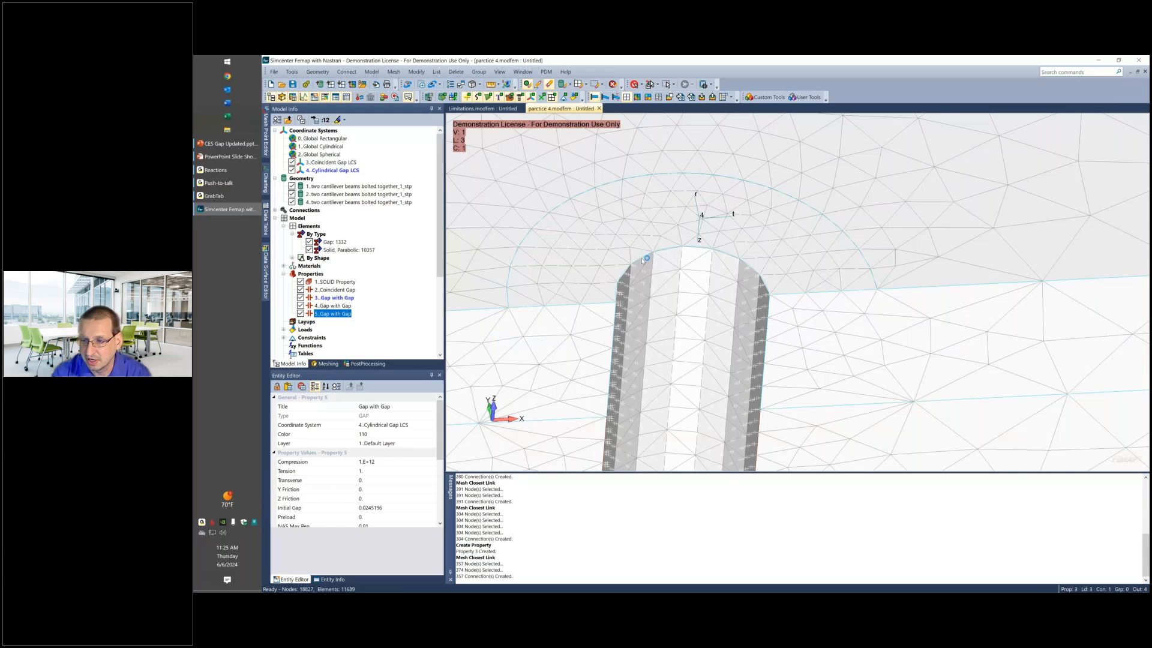
pyautogui.scroll(2, 641, 258)
pyautogui.scroll(2, 624, 269)
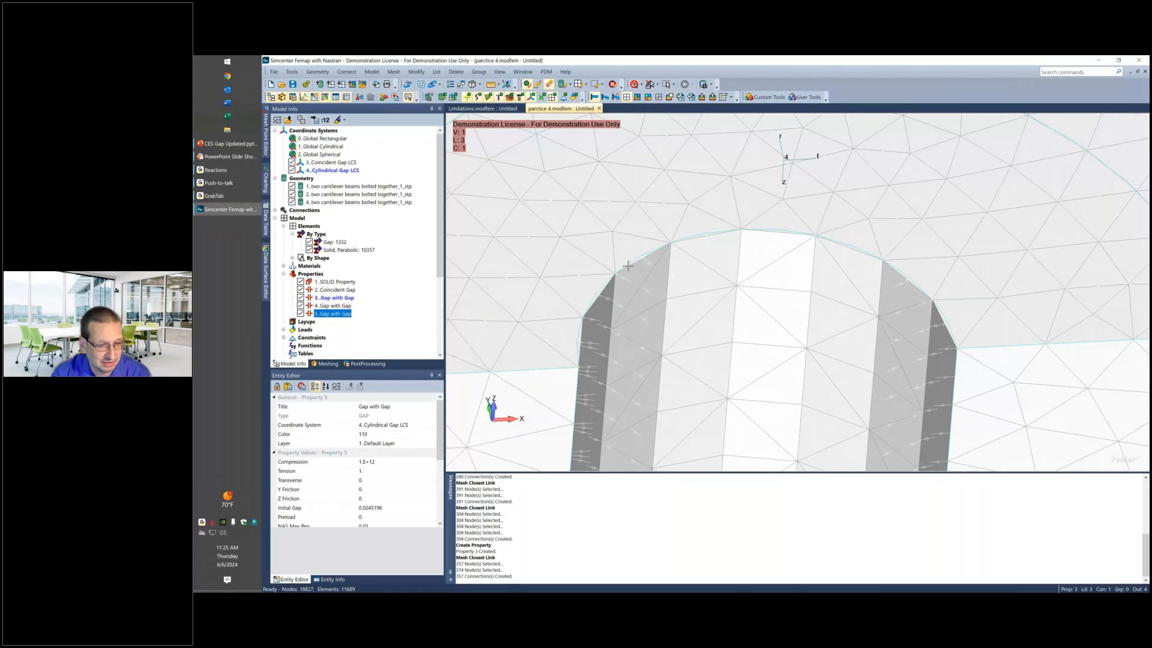
pyautogui.click(337, 306)
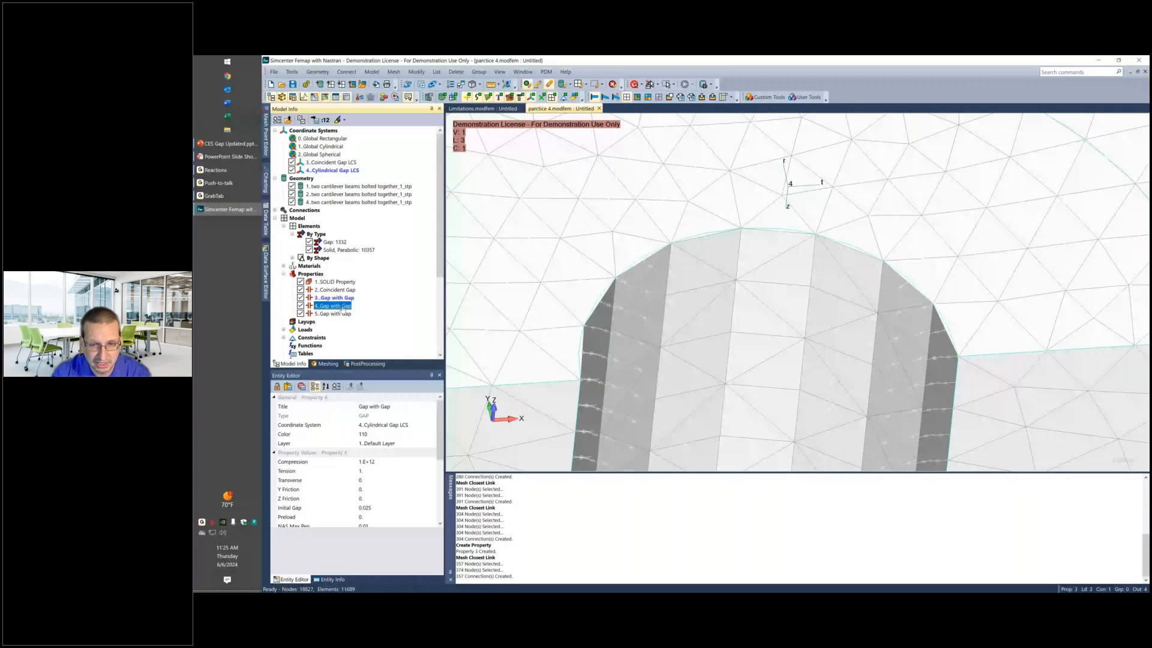
pyautogui.click(341, 313)
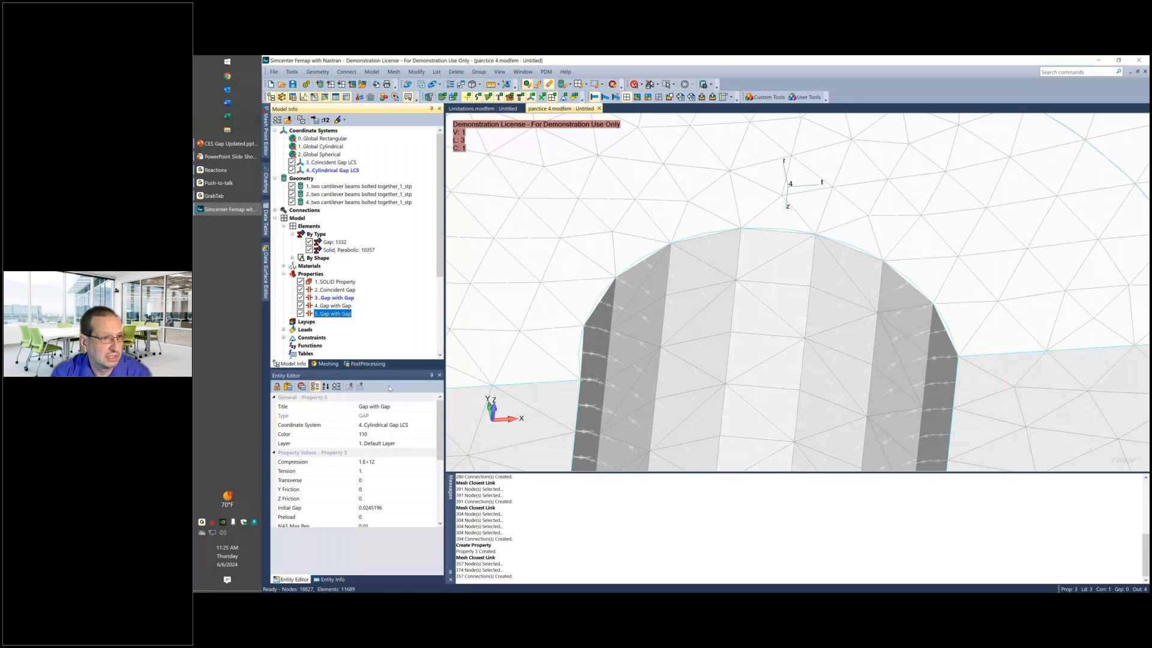
# End the restricted display so that the bolt is drawn together with both beams.
pyautogui.scroll(-5, 705, 343)
pyautogui.scroll(-3, 706, 343)
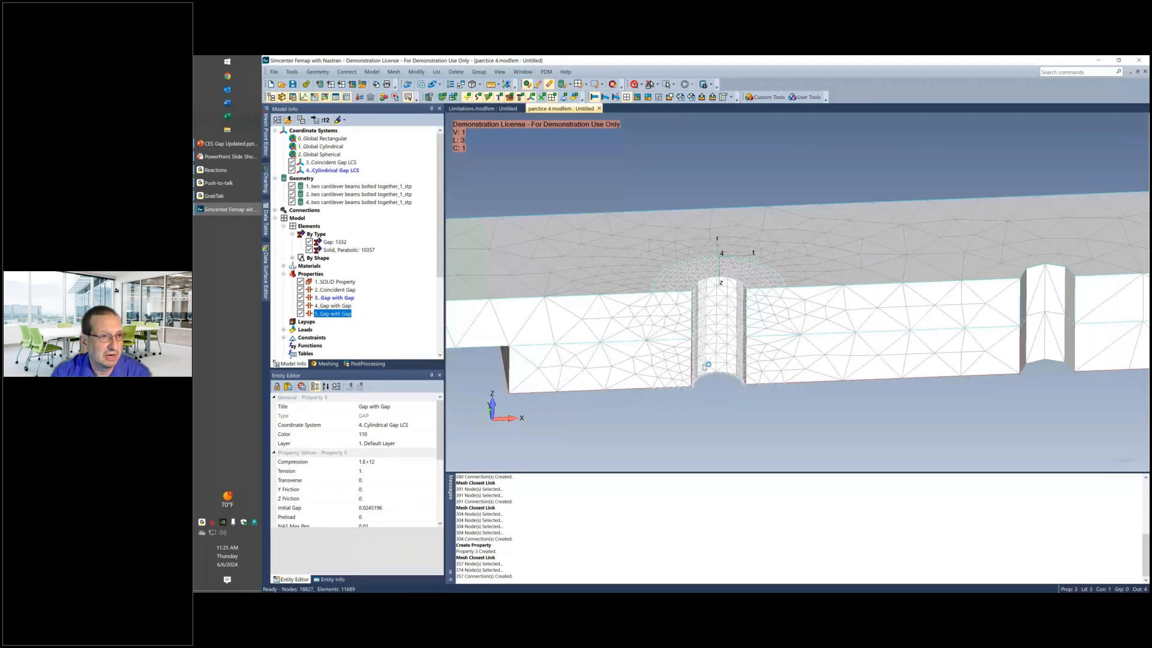
pyautogui.moveTo(706, 367); pyautogui.dragTo(568, 189, button='middle')
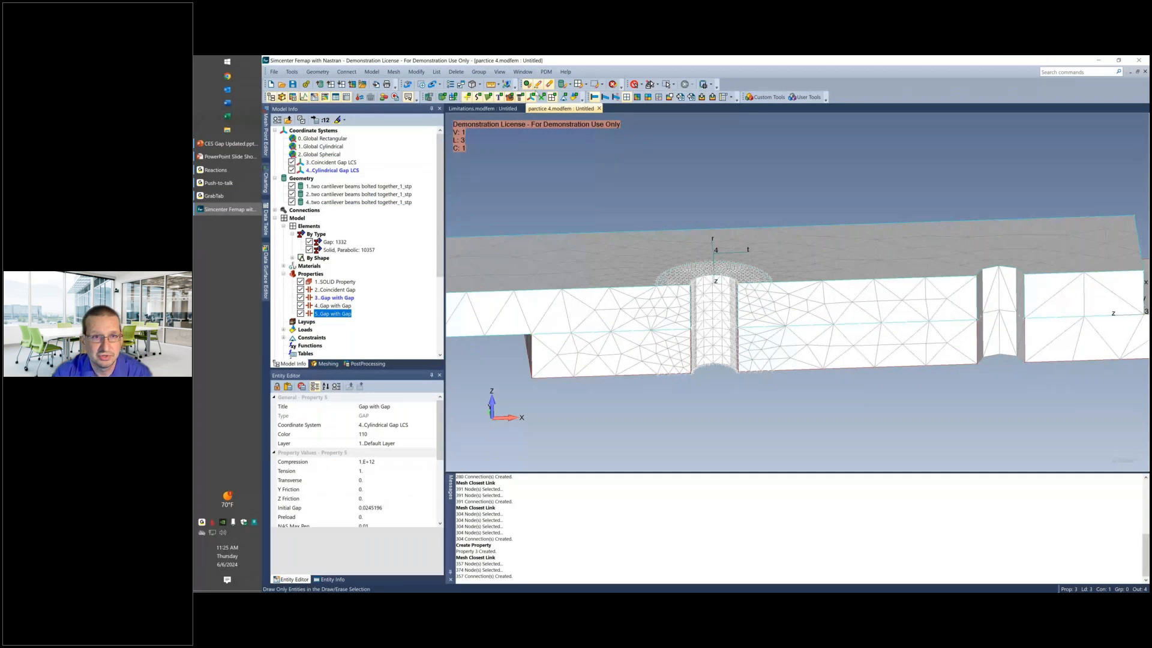
pyautogui.click(526, 85)
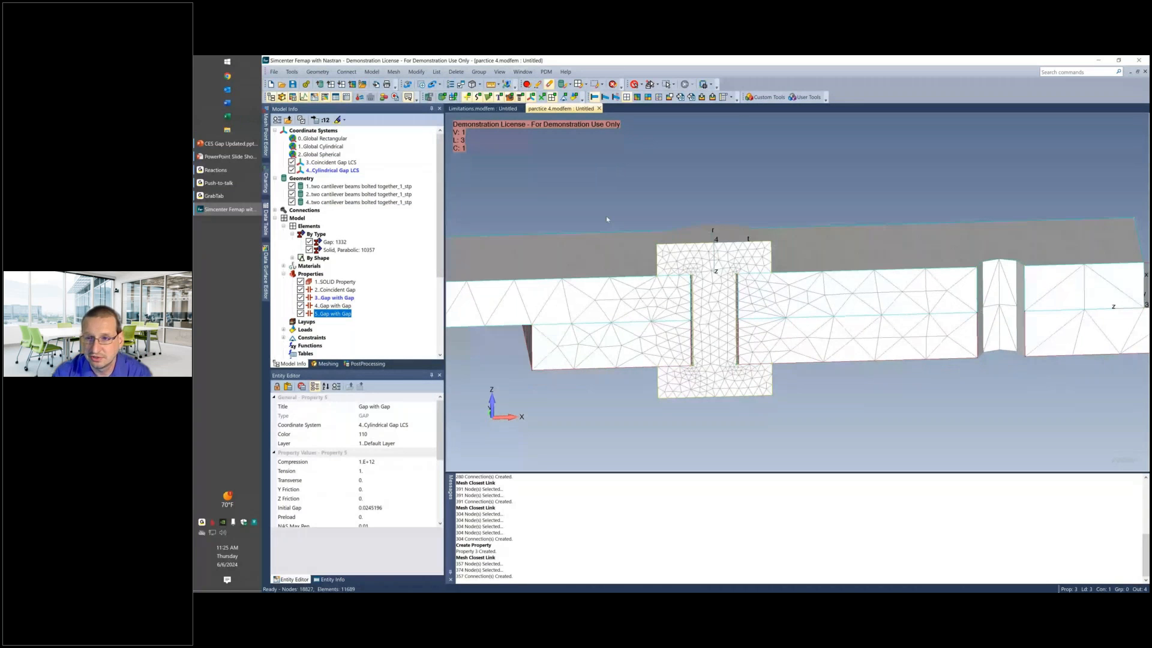
# Turn on the display of constraints and examine where they act along the bolted beams.
pyautogui.moveTo(607, 220); pyautogui.dragTo(621, 211, button='middle')
pyautogui.scroll(-3, 620, 211)
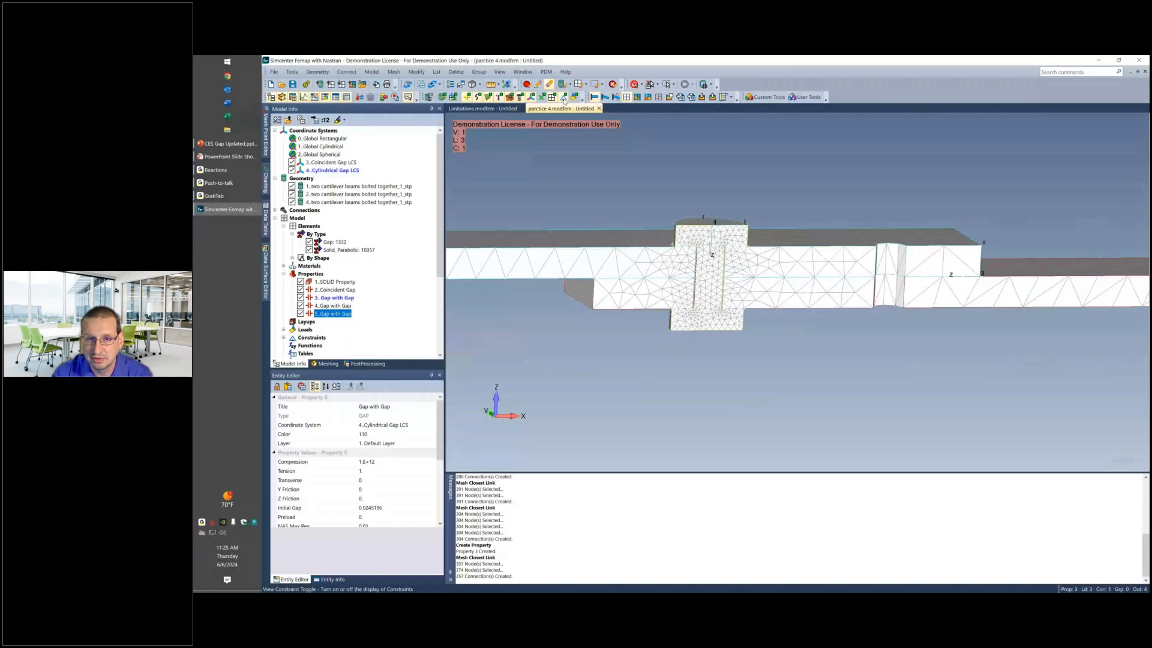
pyautogui.click(564, 98)
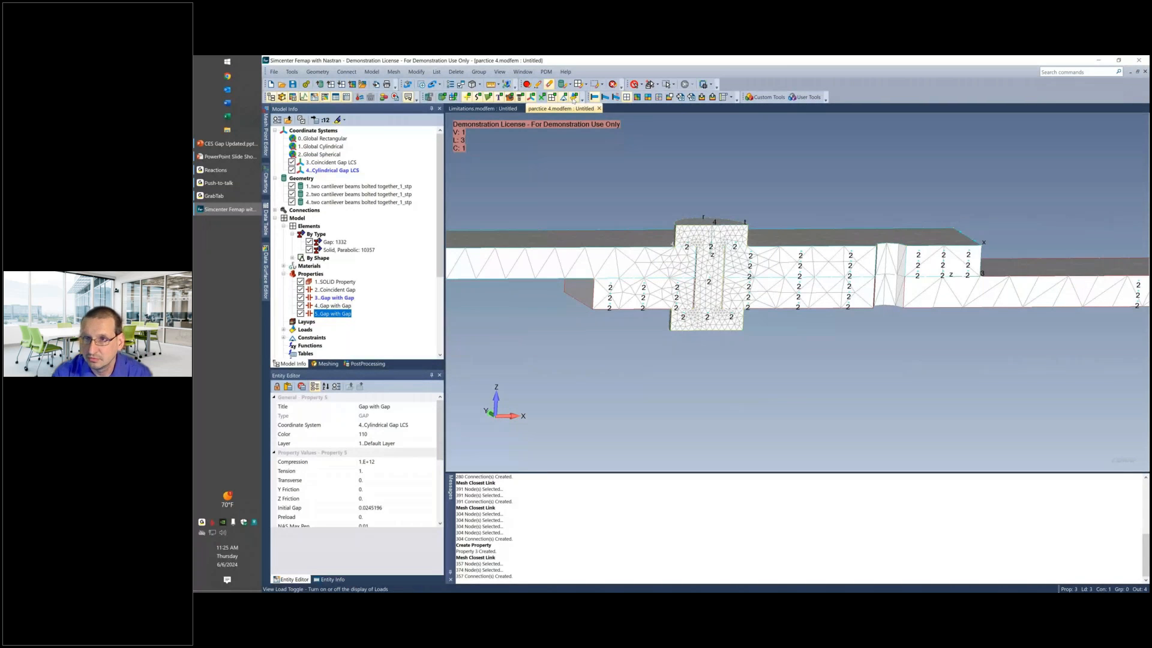
pyautogui.scroll(-3, 654, 255)
pyautogui.scroll(-2, 654, 255)
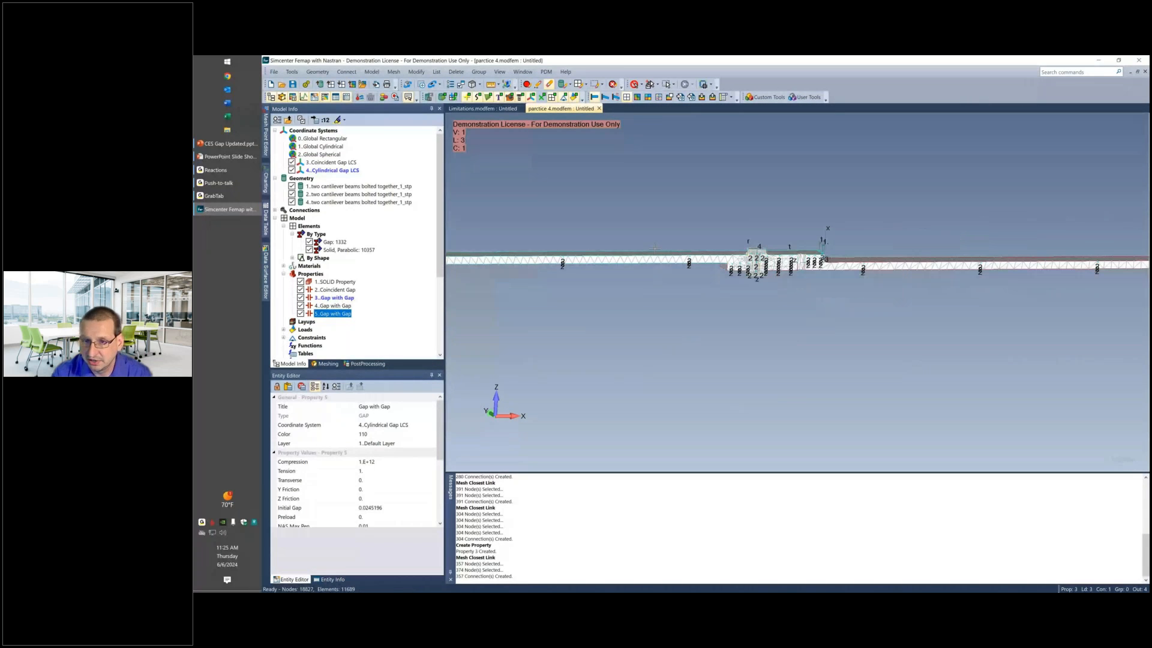
pyautogui.moveTo(654, 248); pyautogui.dragTo(903, 256, button='middle')
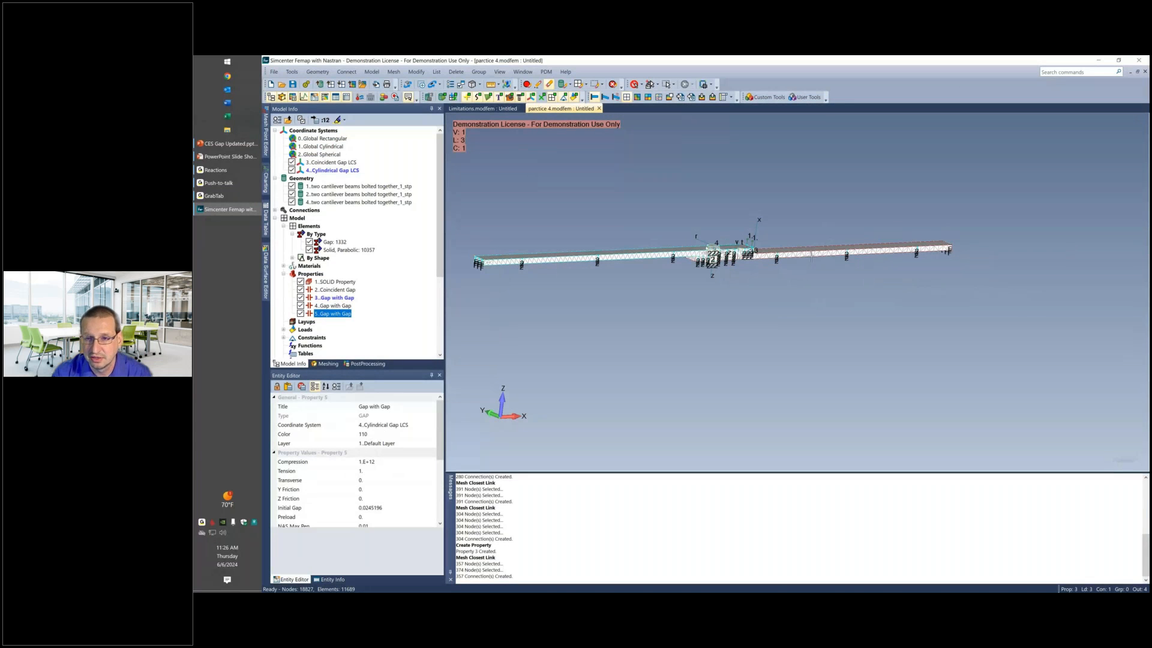
pyautogui.scroll(5, 734, 252)
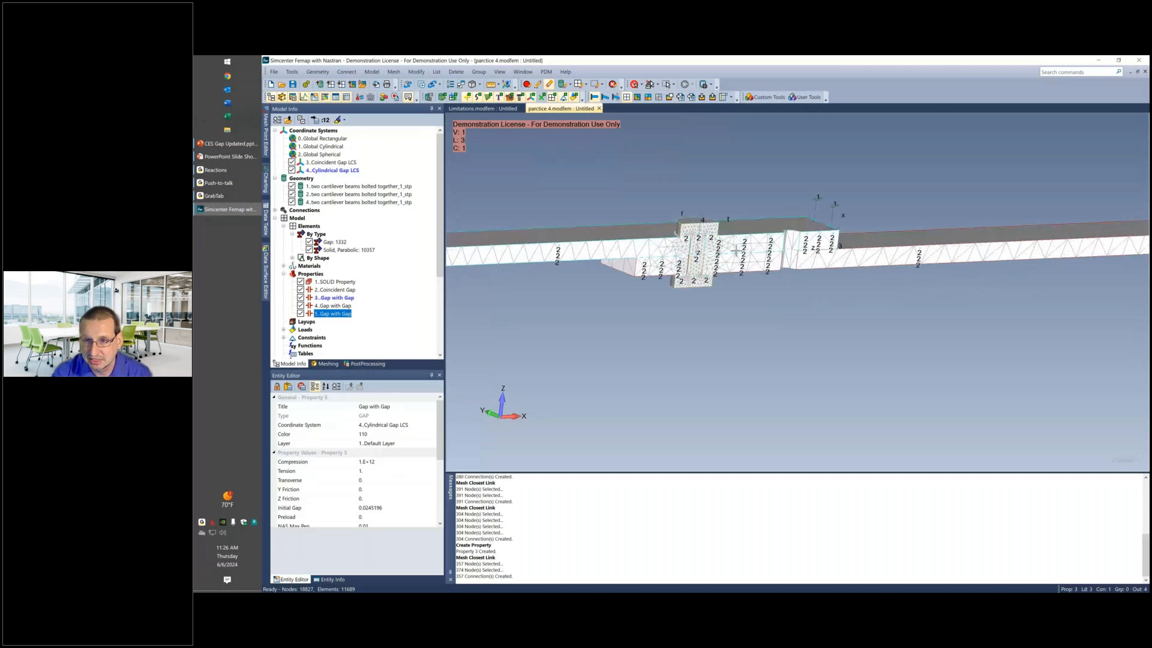
pyautogui.scroll(2, 736, 251)
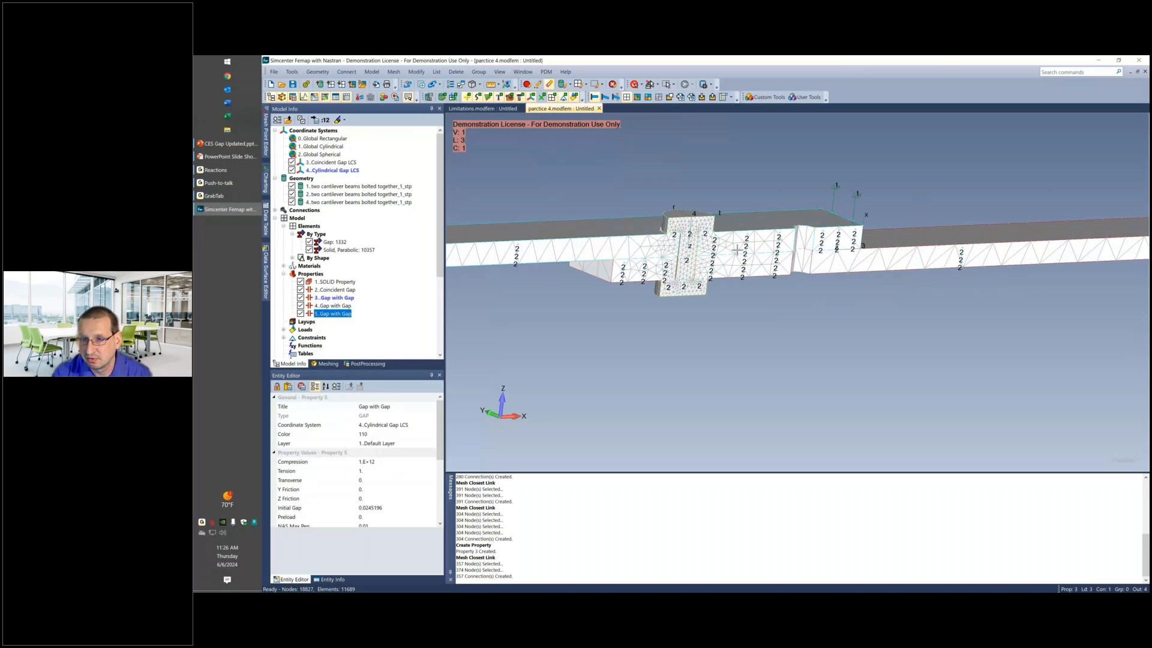
pyautogui.moveTo(737, 249); pyautogui.dragTo(854, 217, button='middle')
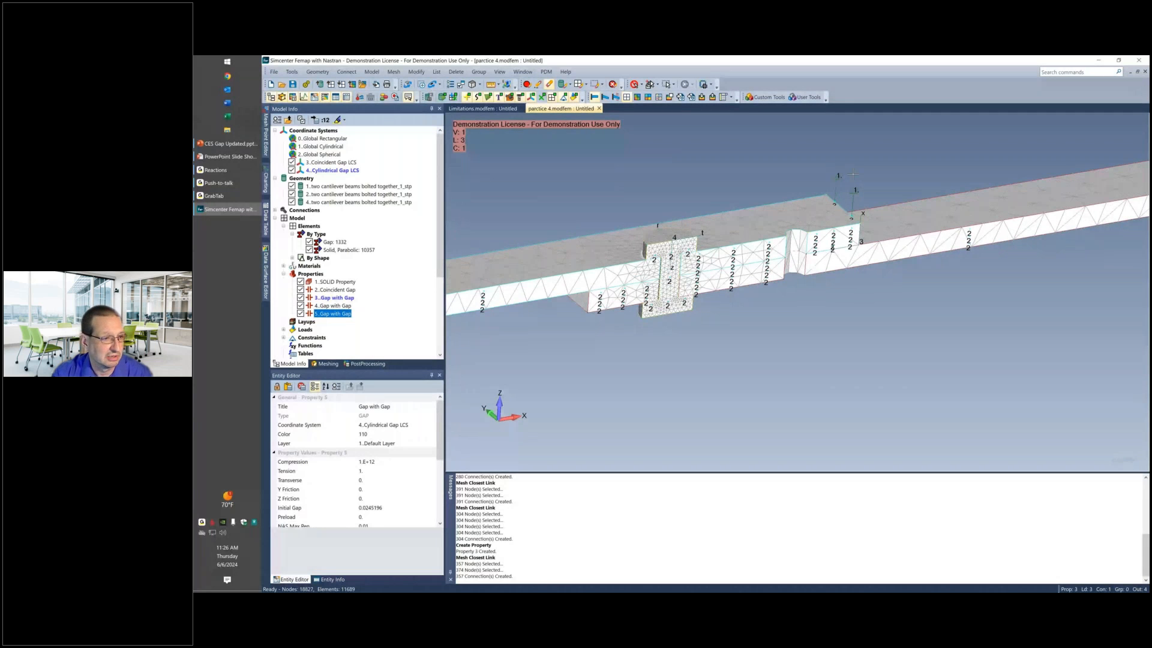
# Create a new Simcenter Nastran analysis set with the analysis type Nonlinear Static, using the integrated solver.
pyautogui.scroll(-5, 340, 262)
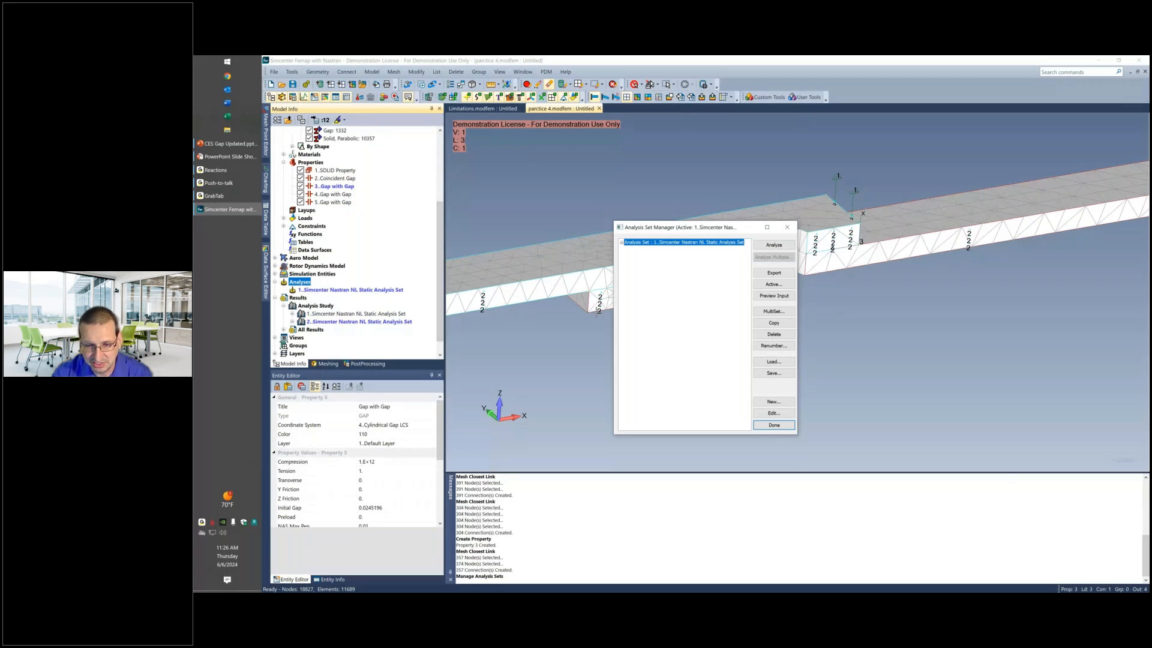
pyautogui.click(774, 401)
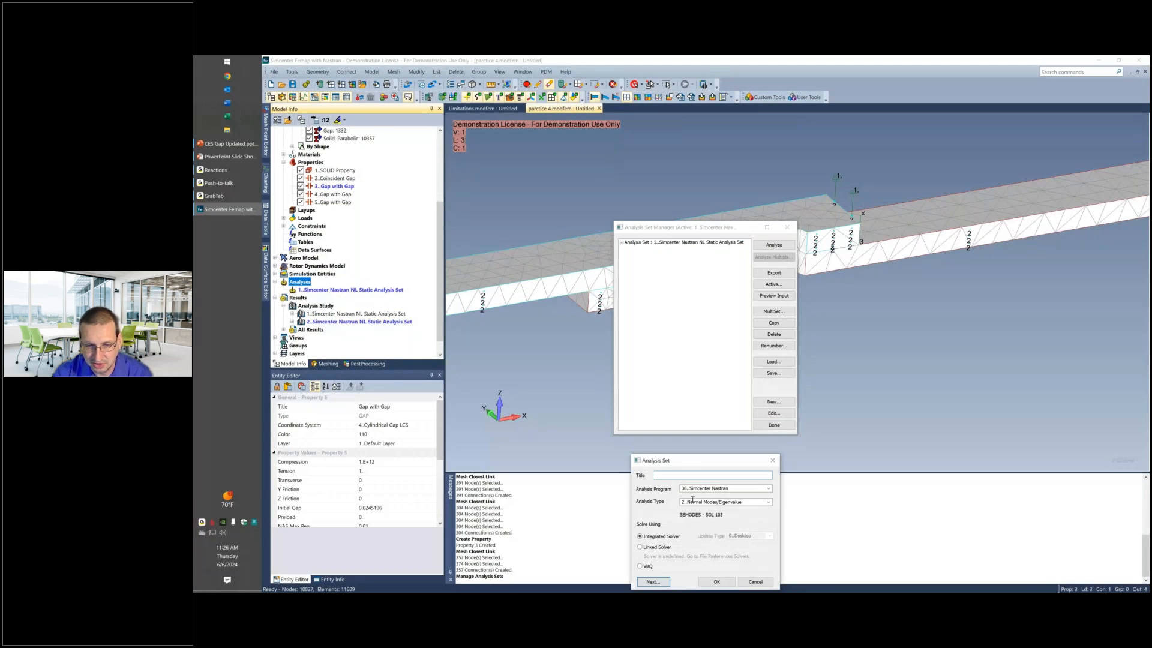
pyautogui.click(767, 501)
pyautogui.click(707, 399)
pyautogui.moveTo(719, 462); pyautogui.dragTo(717, 376)
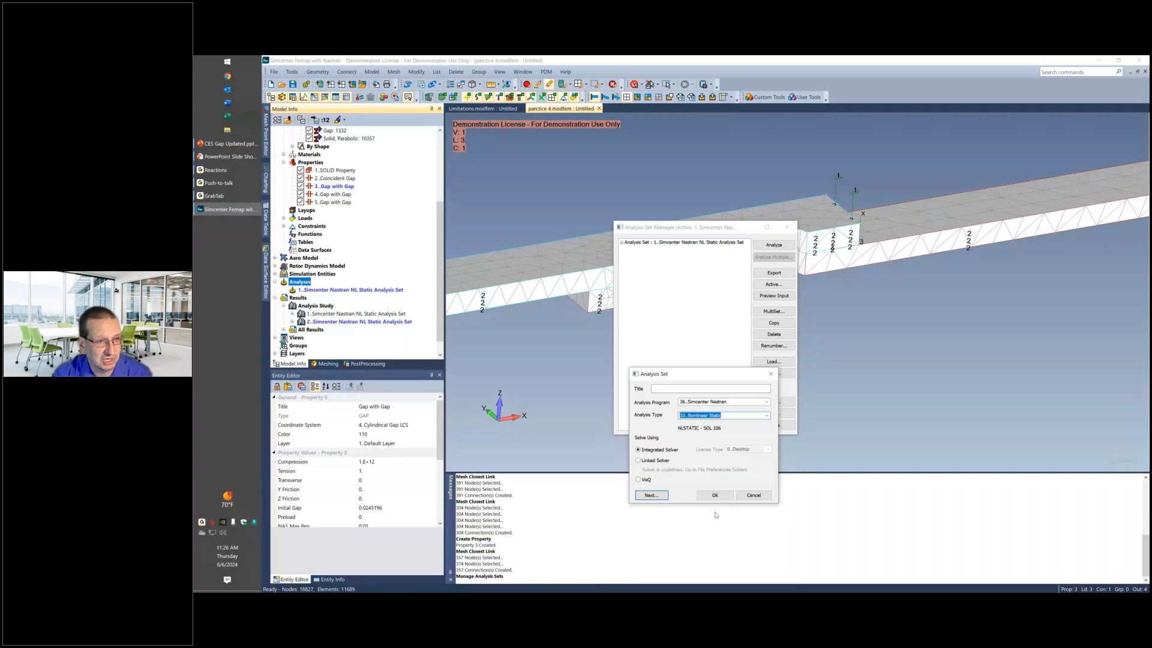
pyautogui.click(715, 494)
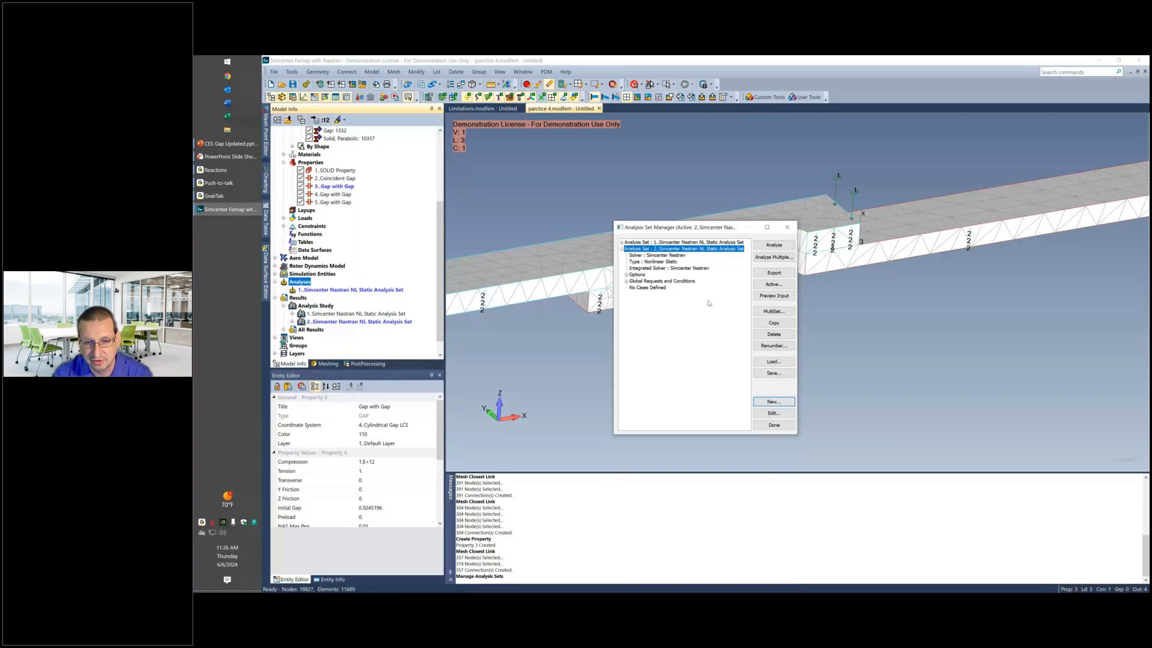
# Check the boundary conditions assigned to the new analysis set and set its global nonlinear Increments or Time Steps to 100.
pyautogui.click(626, 282)
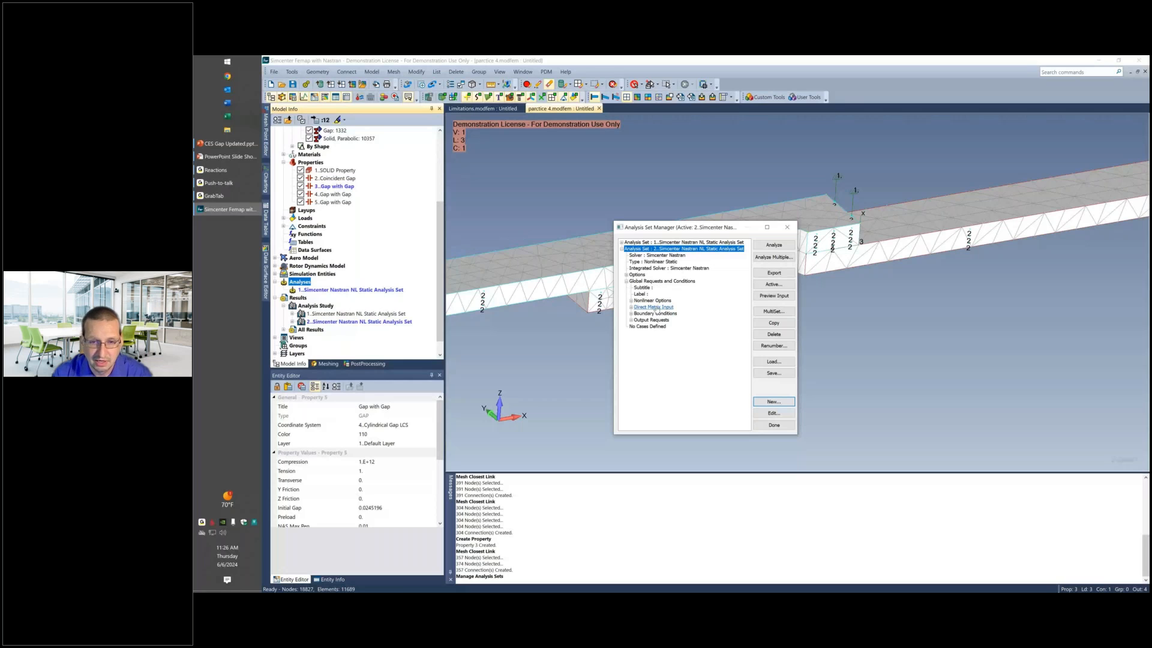
pyautogui.click(630, 313)
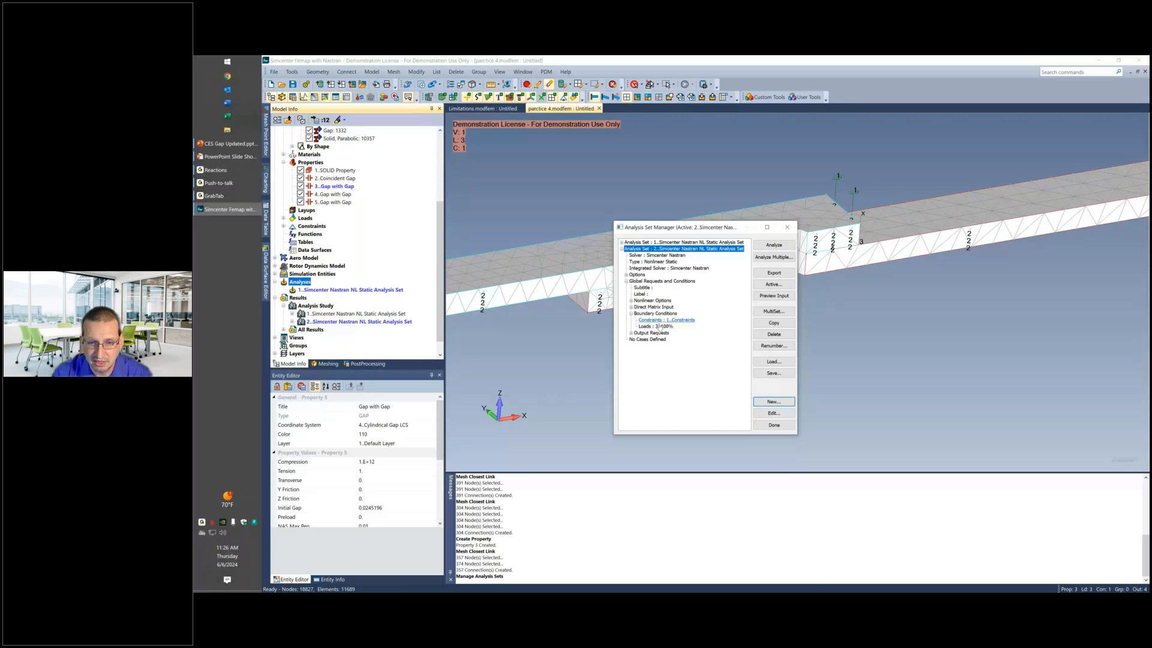
pyautogui.click(652, 299)
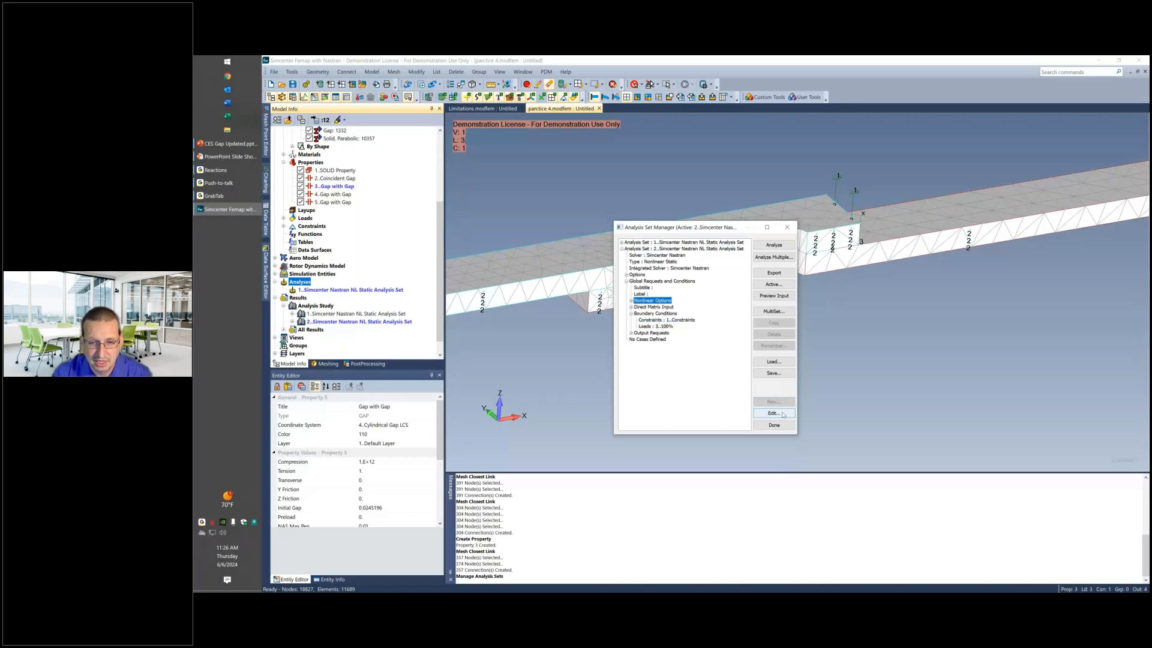
pyautogui.click(783, 413)
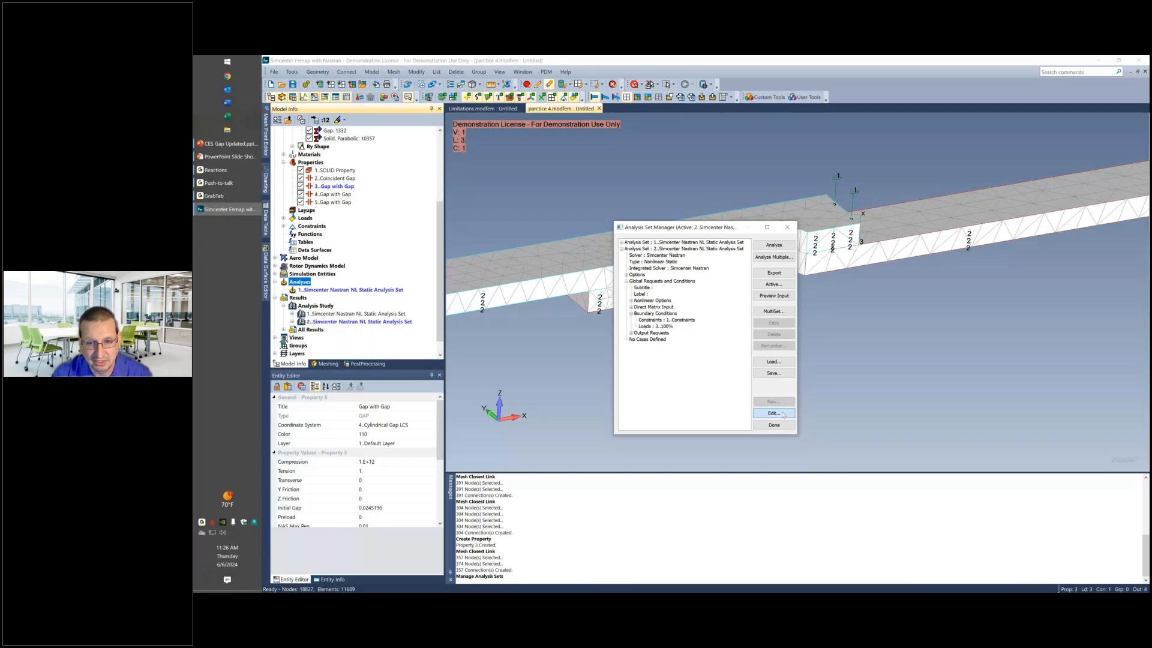
pyautogui.click(677, 297)
pyautogui.write('100')
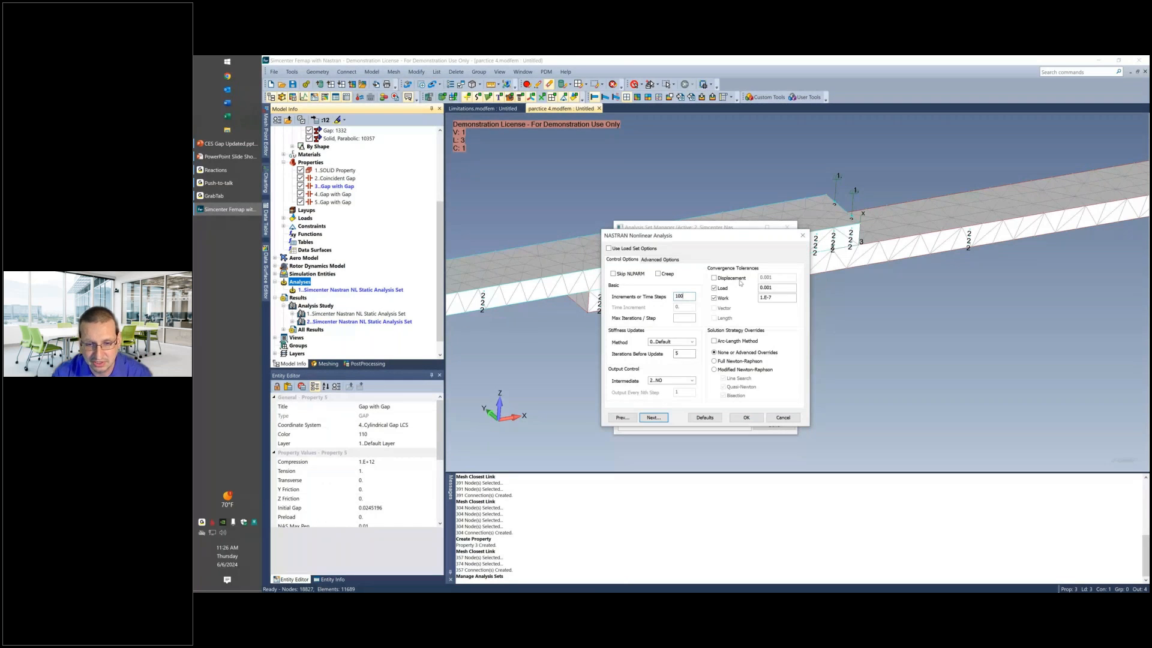
pyautogui.click(747, 418)
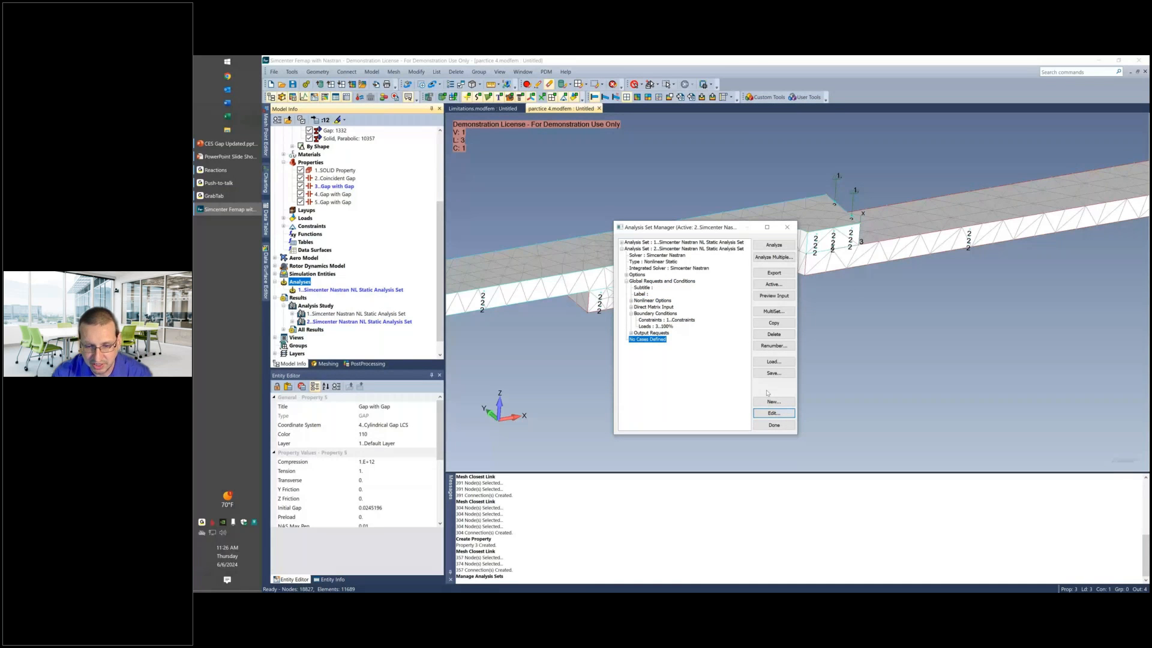
# Add an analysis case to the new nonlinear static set with the default nonlinear options and close the Analysis Set Manager.
pyautogui.click(772, 400)
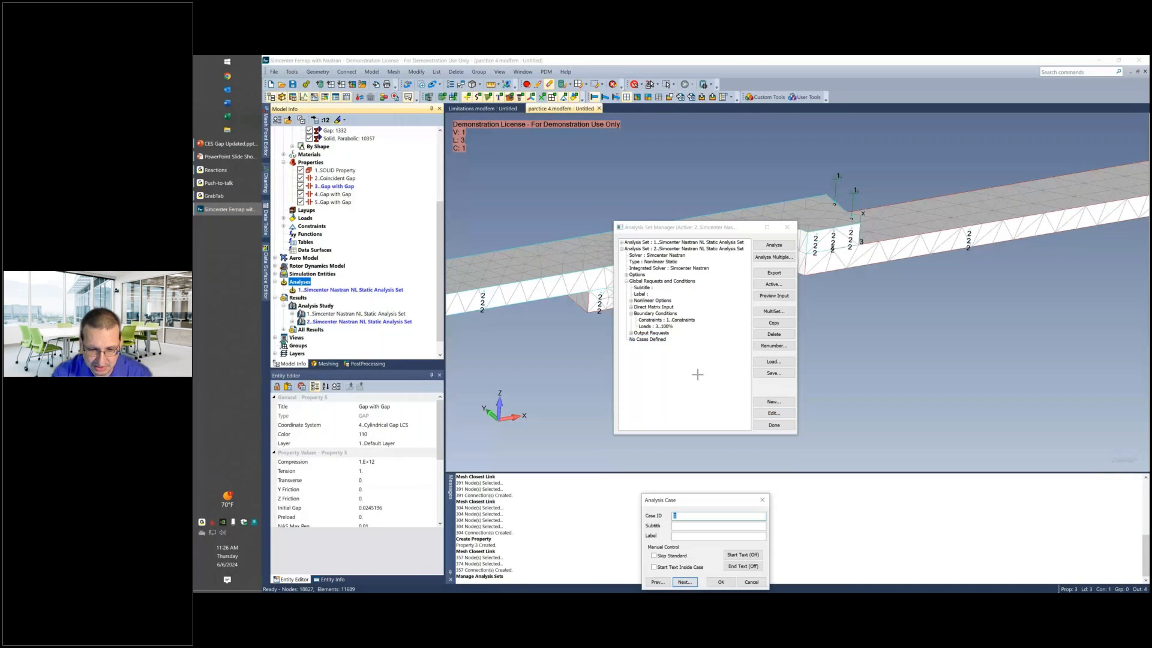
pyautogui.click(684, 582)
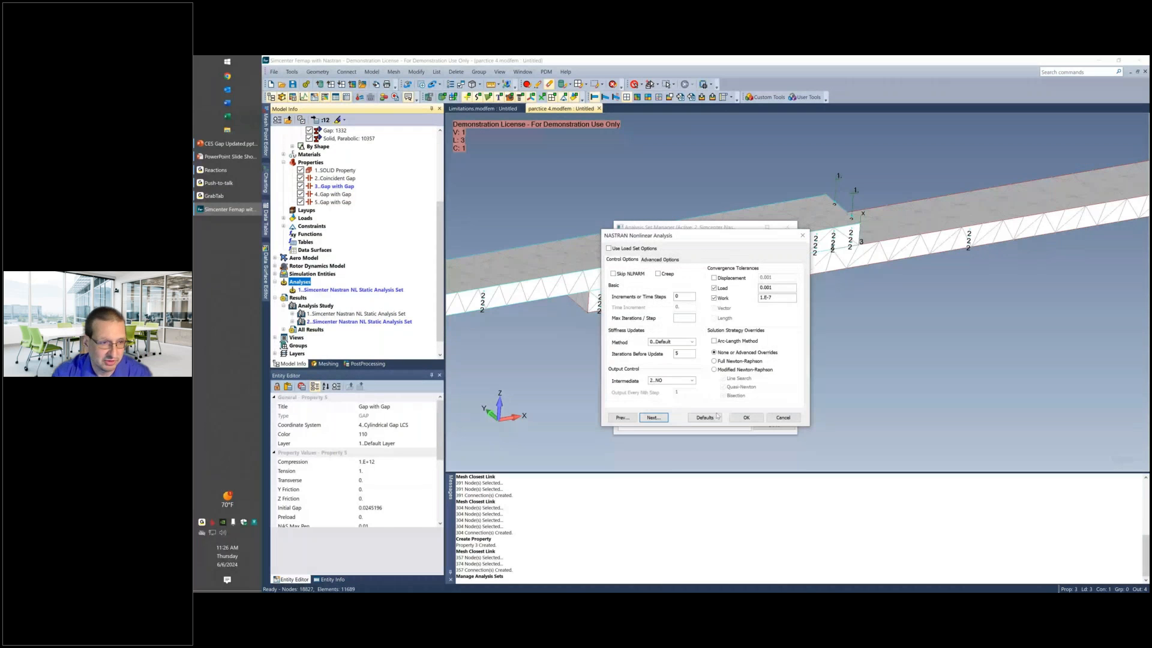
pyautogui.click(746, 417)
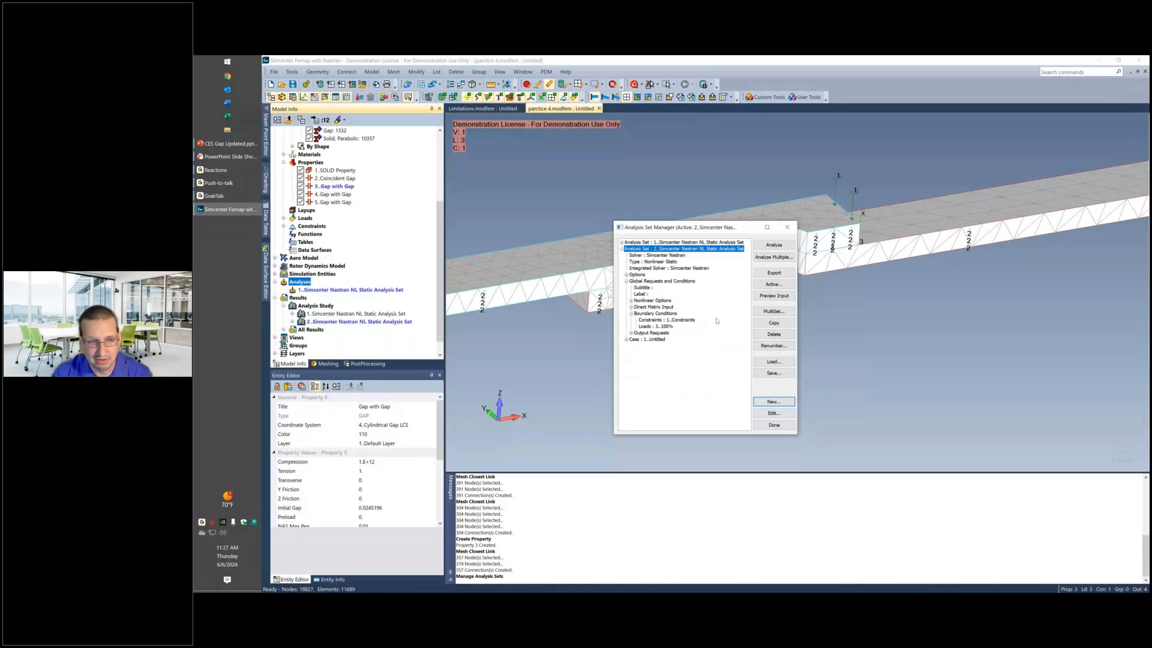
pyautogui.click(774, 425)
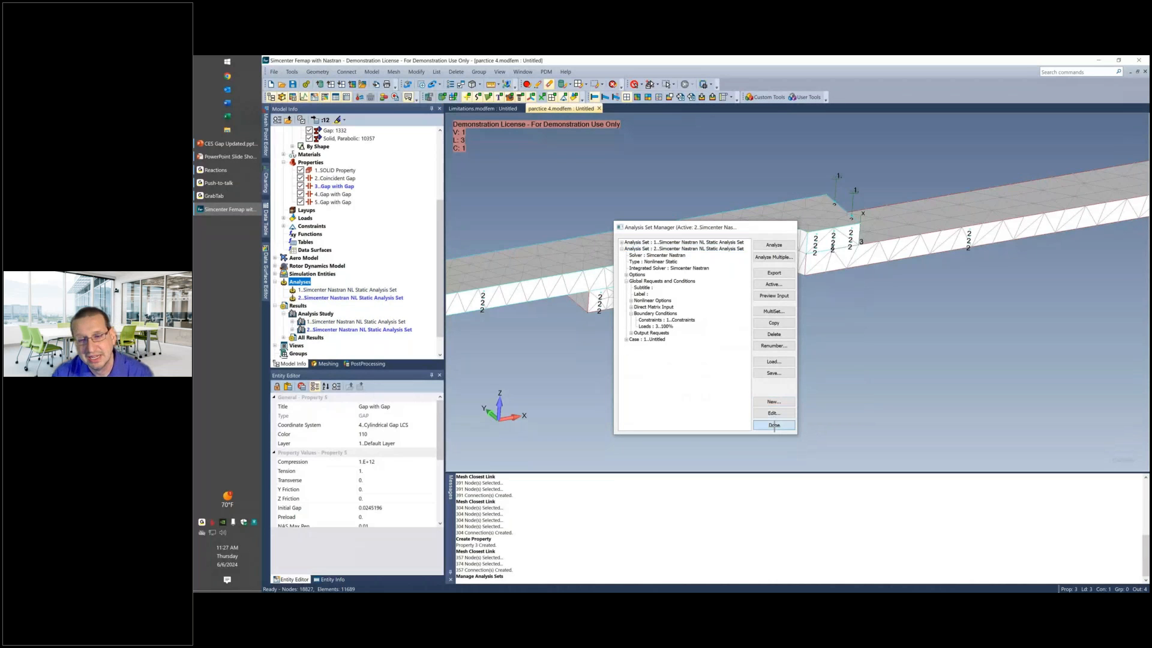
# Activate the Case 3 Time 3 output set from the second nonlinear static analysis study.
pyautogui.moveTo(647, 354); pyautogui.dragTo(557, 281, button='middle')
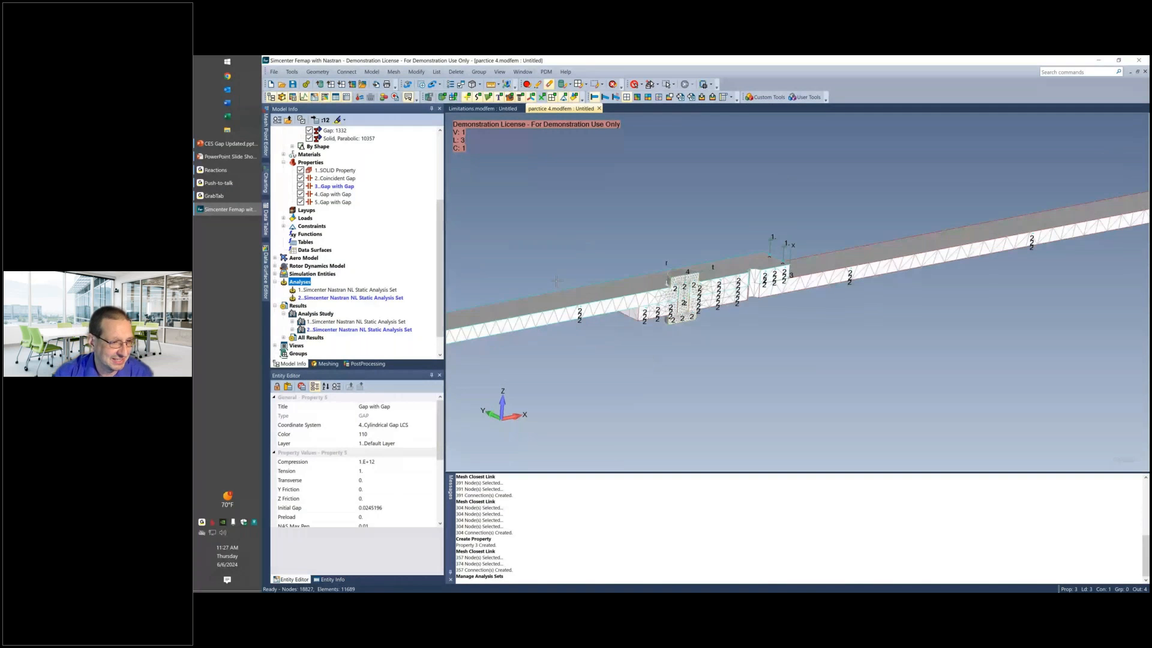
pyautogui.click(292, 329)
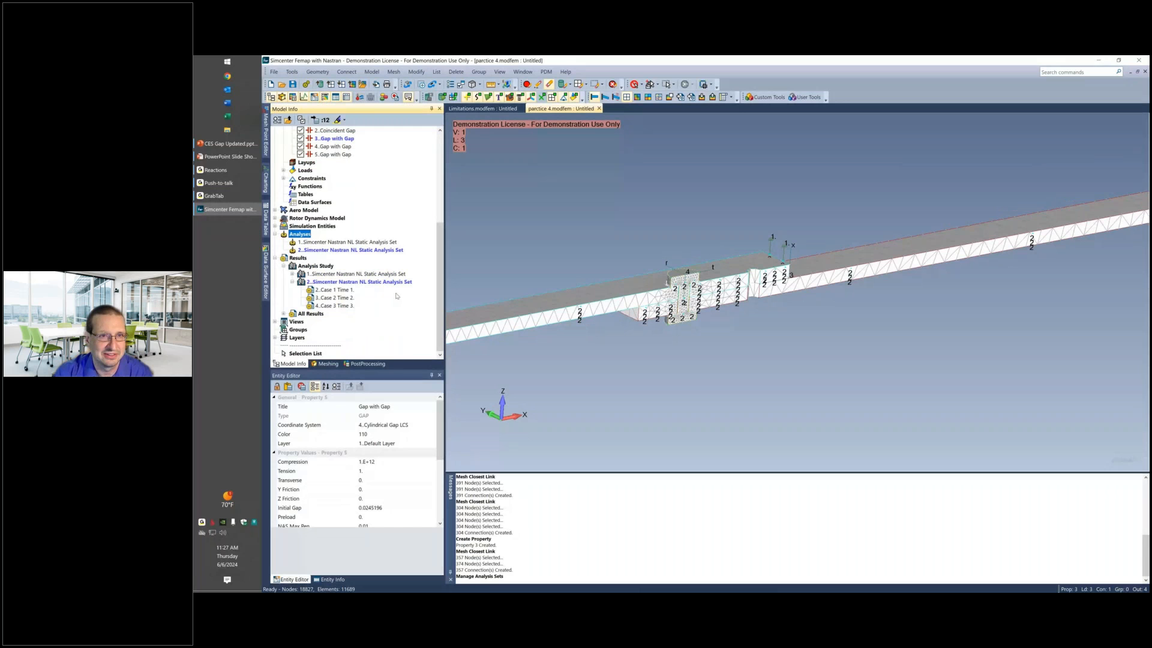
pyautogui.click(335, 291)
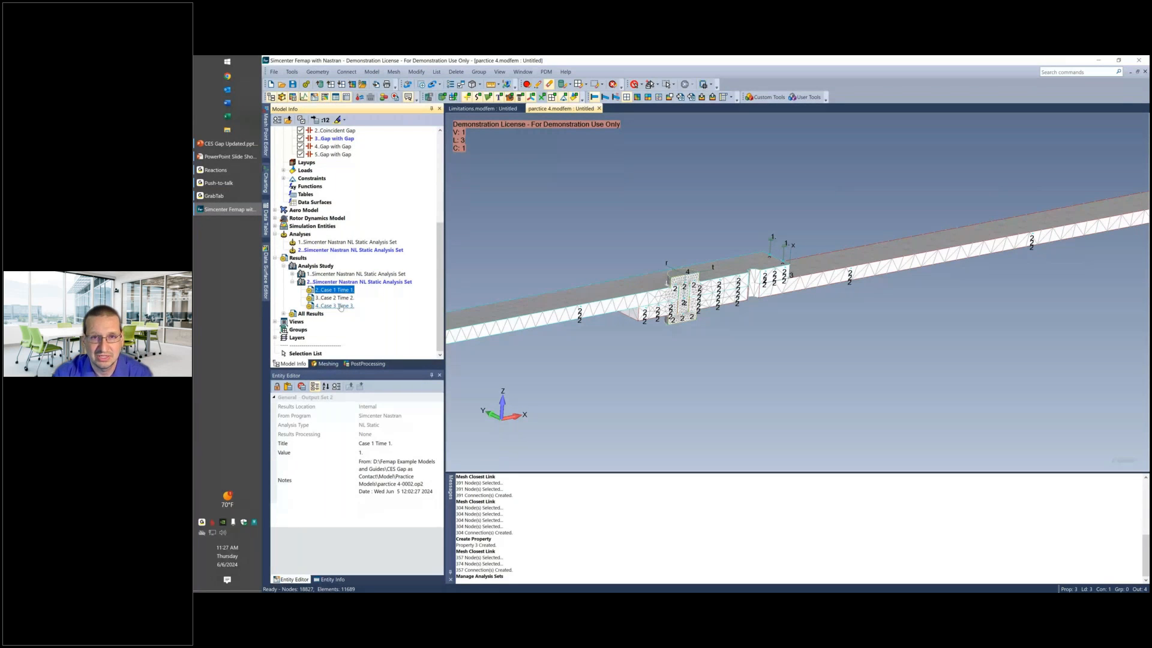
pyautogui.doubleClick(339, 306)
pyautogui.click(604, 96)
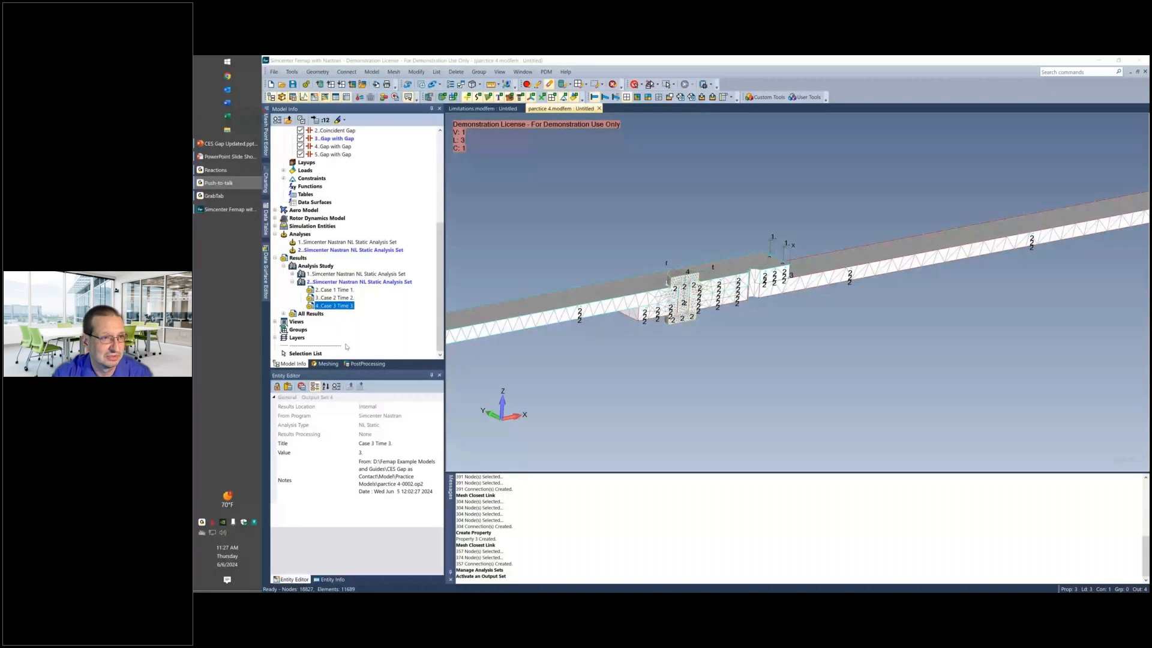
# Display the deformed shape of the bolted beams with a Total Translation contour and hide the constraint symbols.
pyautogui.click(367, 363)
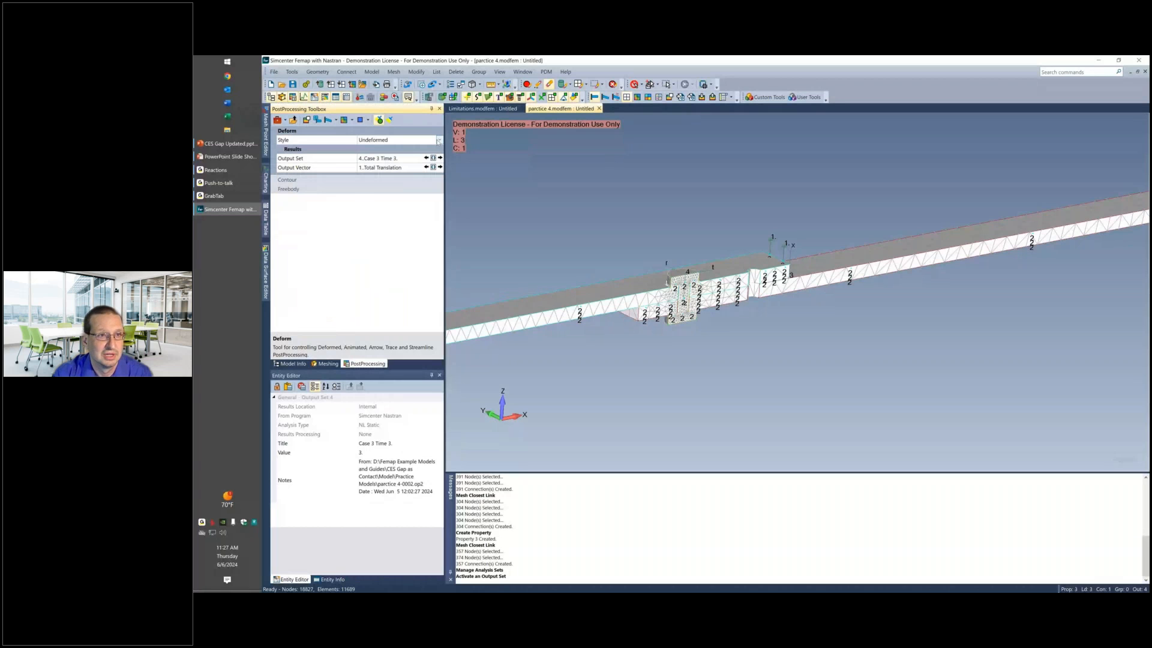
pyautogui.click(438, 140)
pyautogui.click(387, 158)
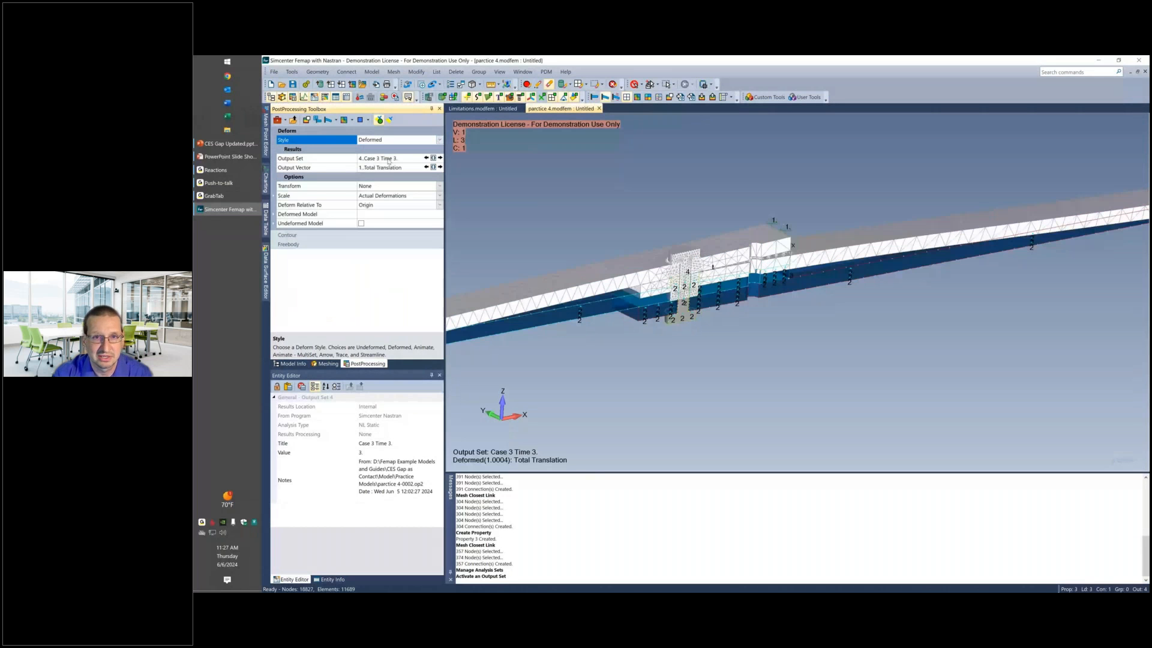
pyautogui.moveTo(624, 207); pyautogui.dragTo(601, 185, button='middle')
pyautogui.click(637, 97)
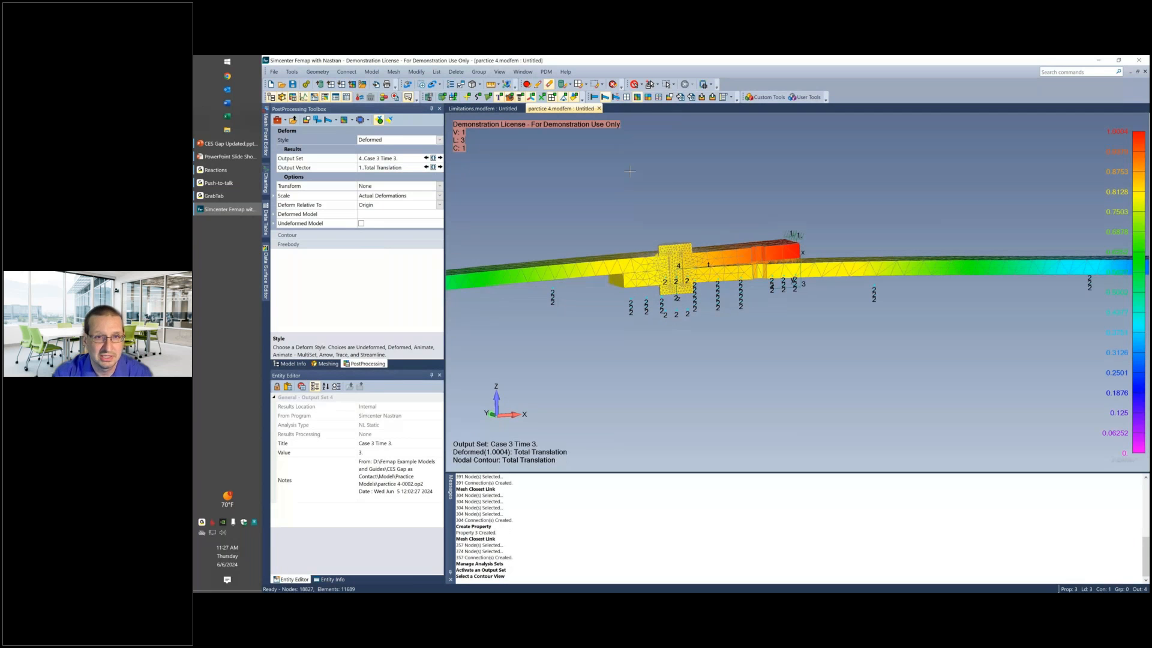
pyautogui.moveTo(630, 171); pyautogui.dragTo(635, 178, button='middle')
pyautogui.click(565, 99)
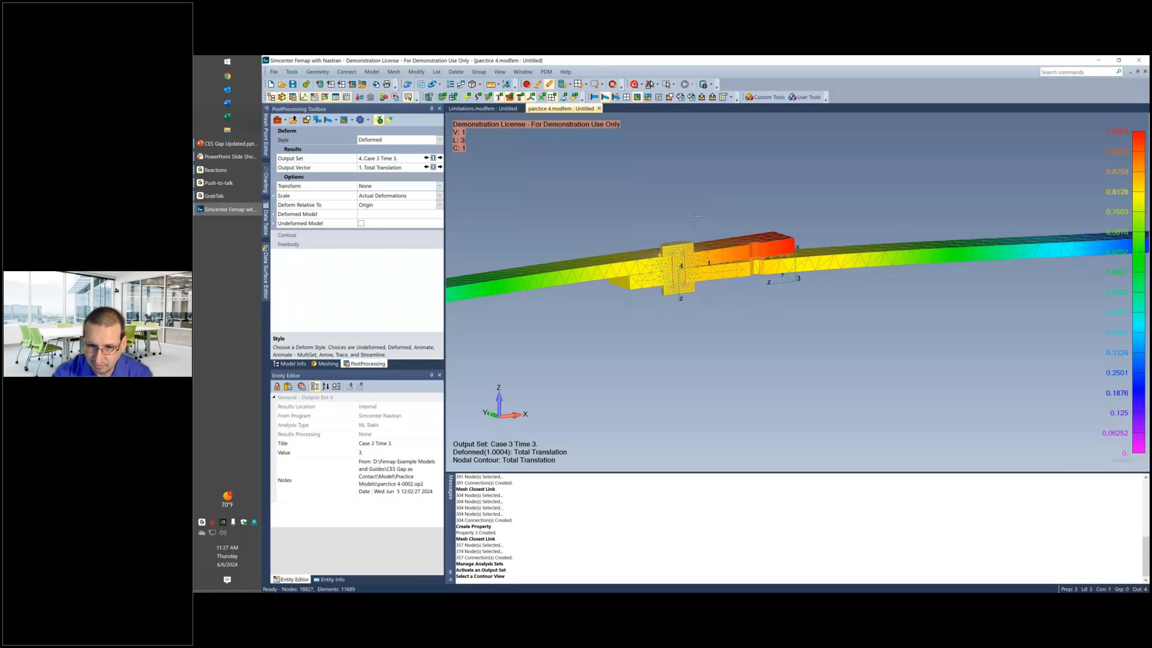
# Examine the deformed bolt joint for contact and separation between the bolt, the hole walls and the two beams.
pyautogui.scroll(2, 695, 214)
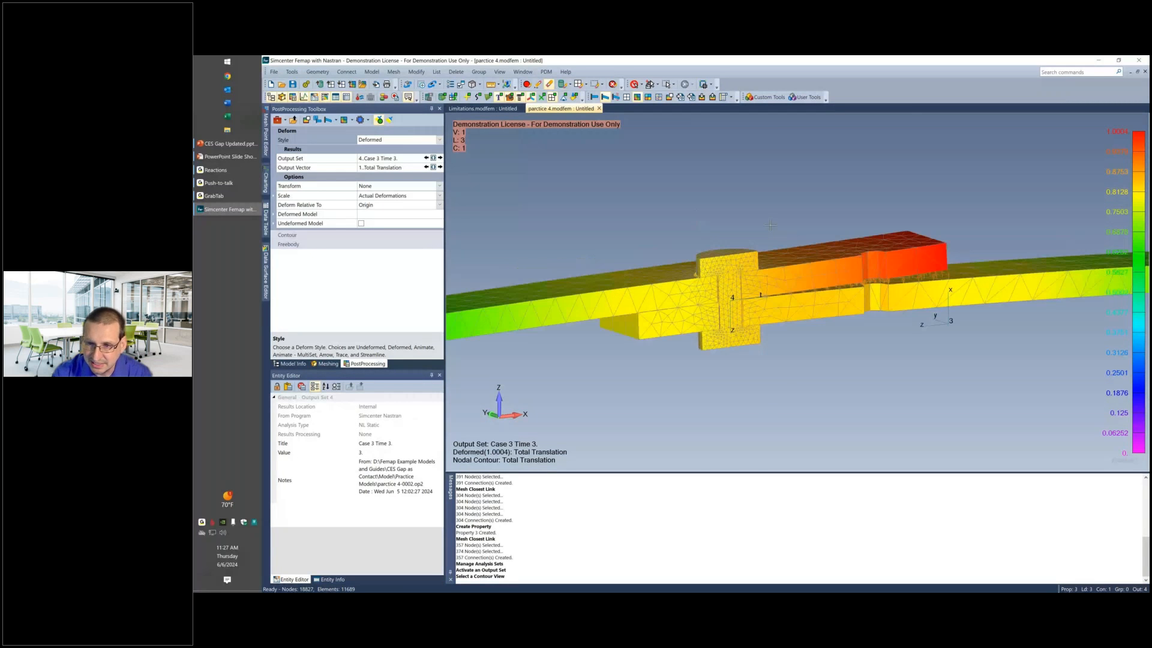
pyautogui.moveTo(770, 225); pyautogui.dragTo(873, 259, button='middle')
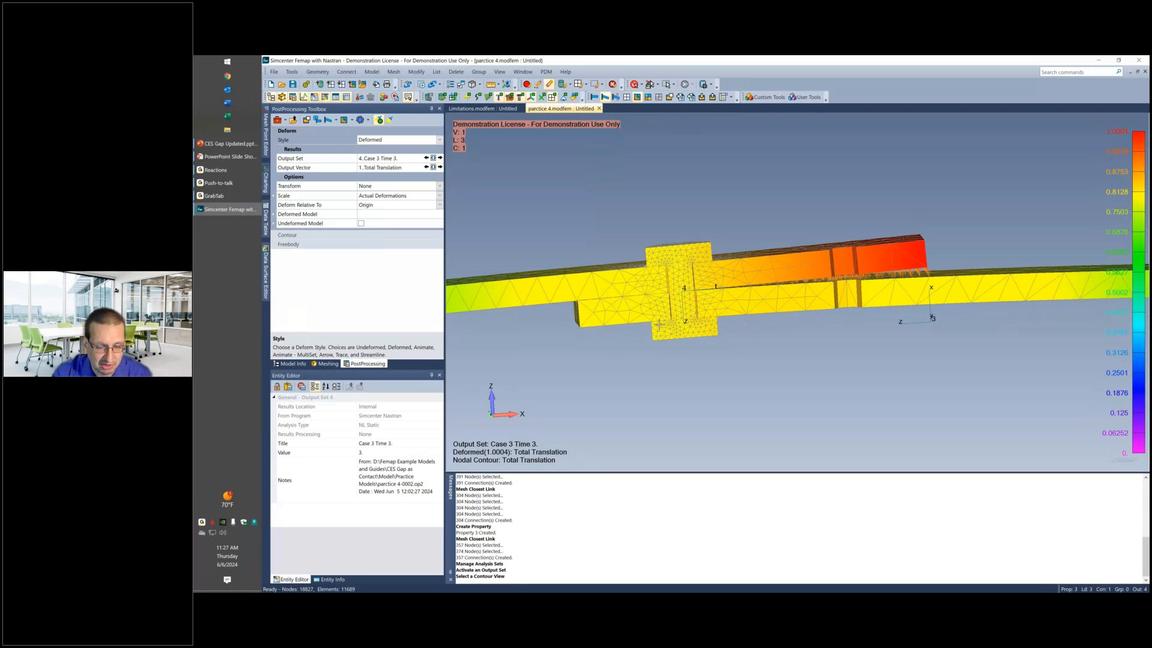
pyautogui.scroll(2, 659, 325)
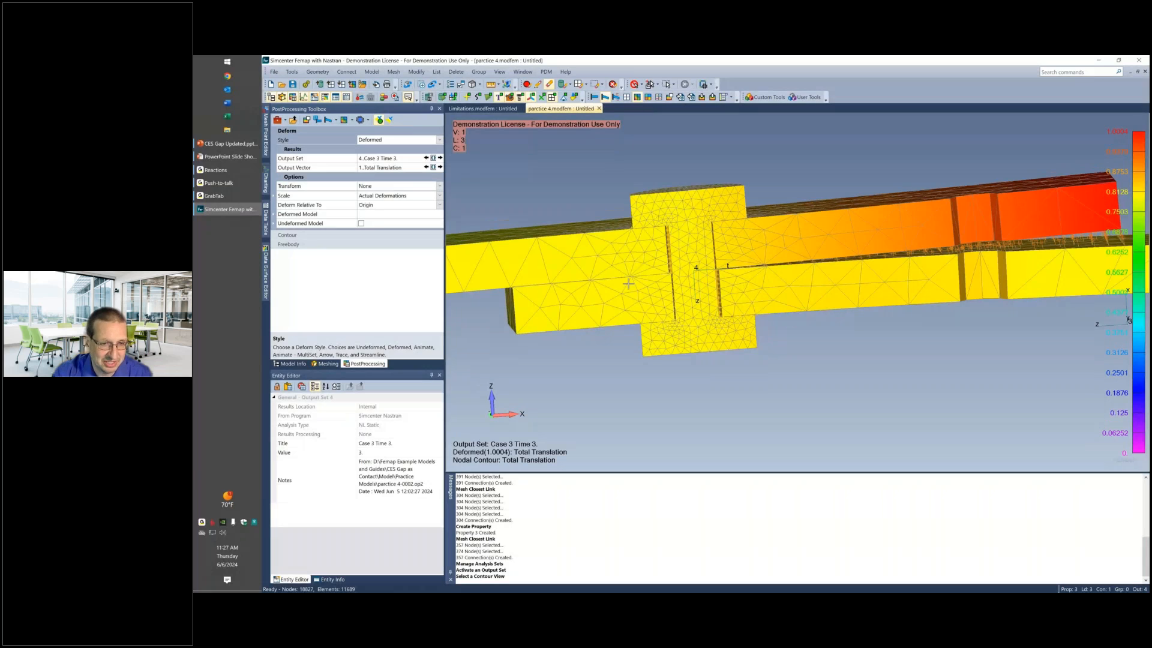
pyautogui.scroll(3, 563, 286)
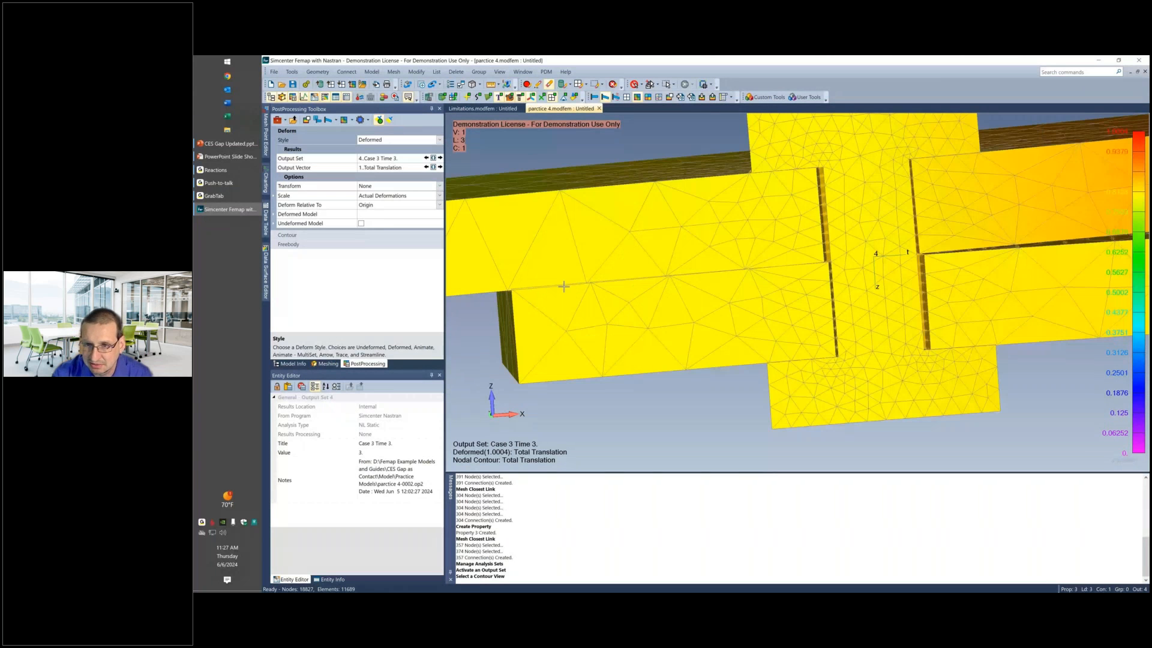
pyautogui.scroll(-2, 646, 293)
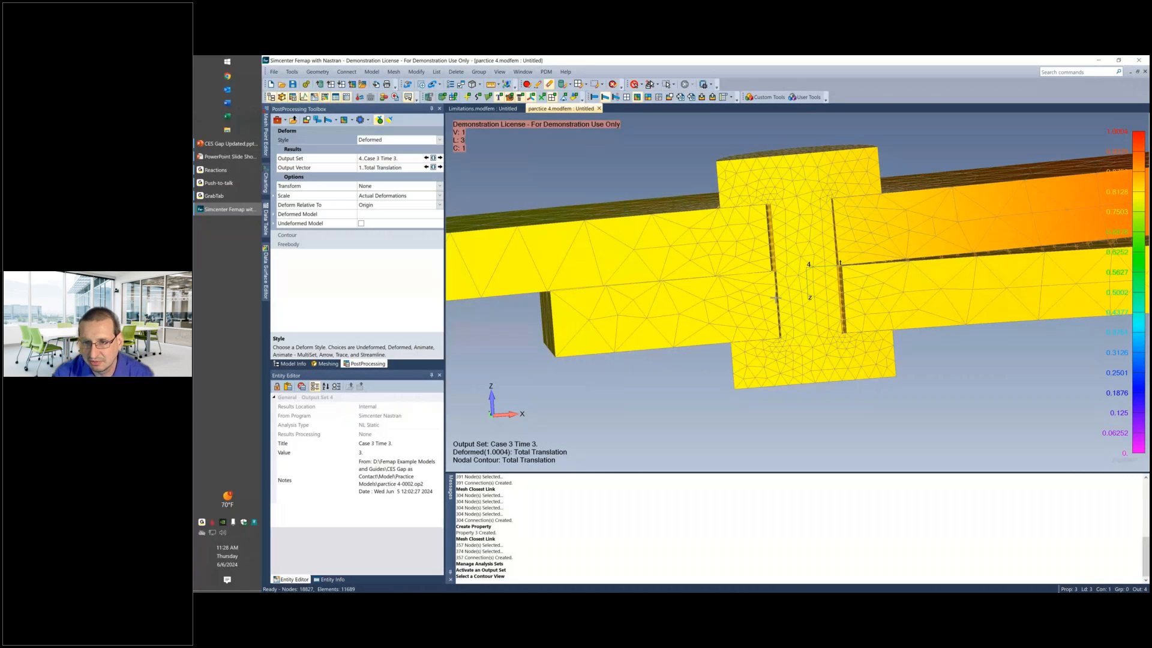
pyautogui.moveTo(775, 297); pyautogui.dragTo(768, 280, button='middle')
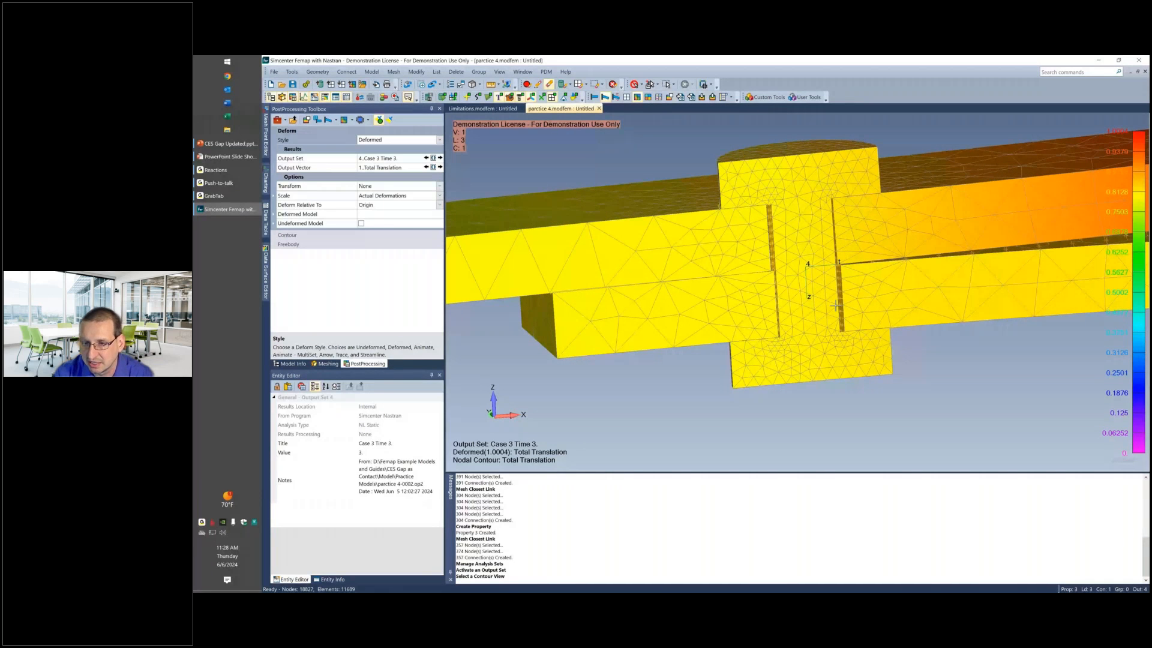
pyautogui.moveTo(836, 305); pyautogui.dragTo(882, 314, button='middle')
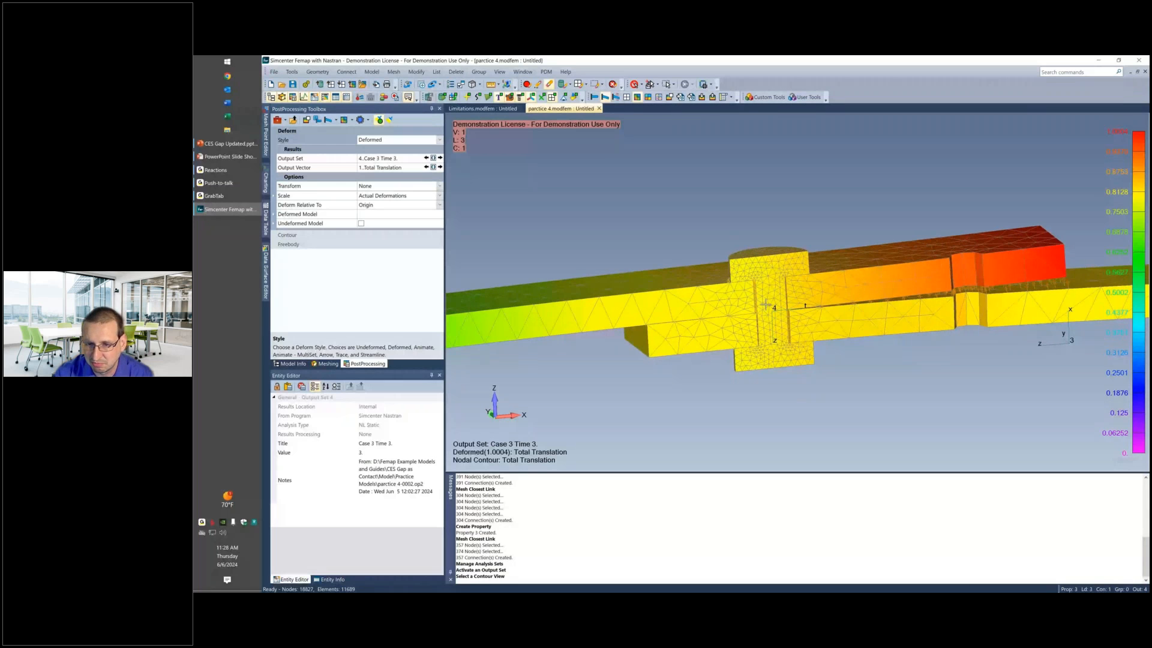
pyautogui.moveTo(765, 305); pyautogui.dragTo(810, 259, button='middle')
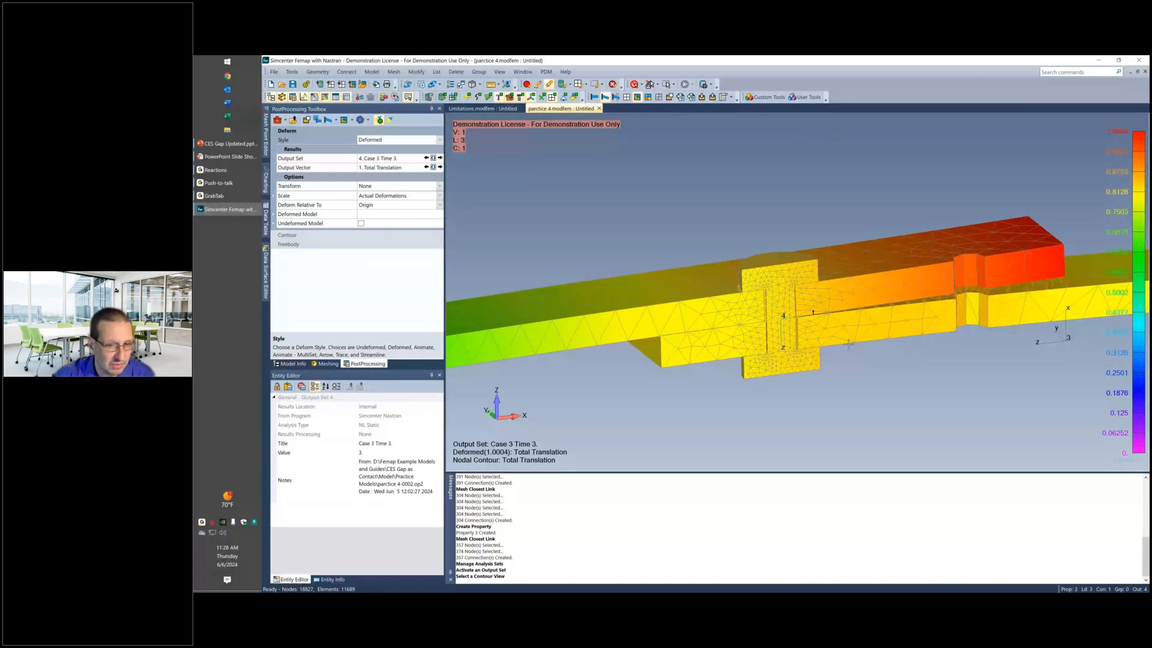
pyautogui.scroll(-2, 848, 343)
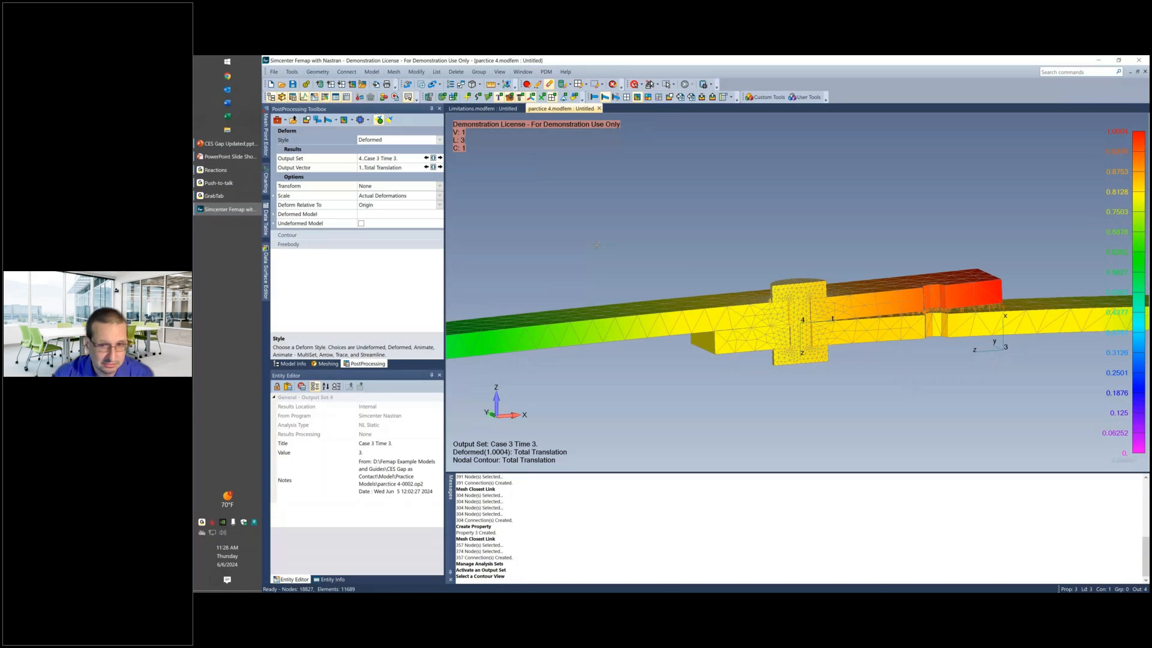
# Switch to the Limitations model and examine the gap element between the cam lobe and the valve stem from the right view.
pyautogui.click(483, 108)
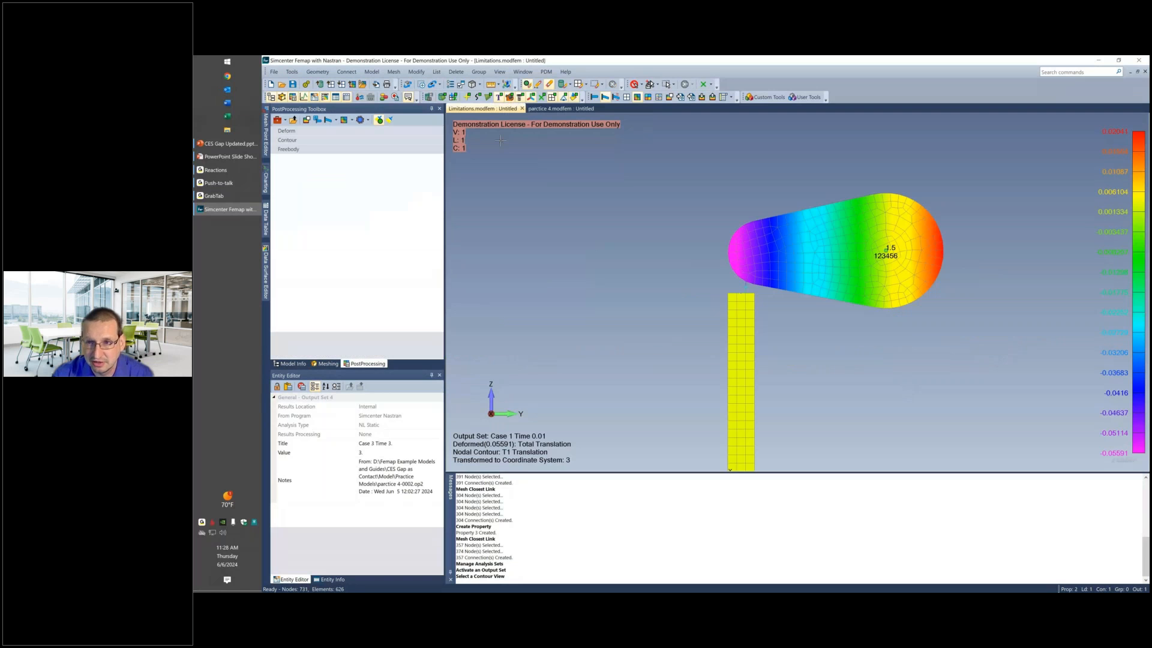
pyautogui.scroll(-1, 651, 276)
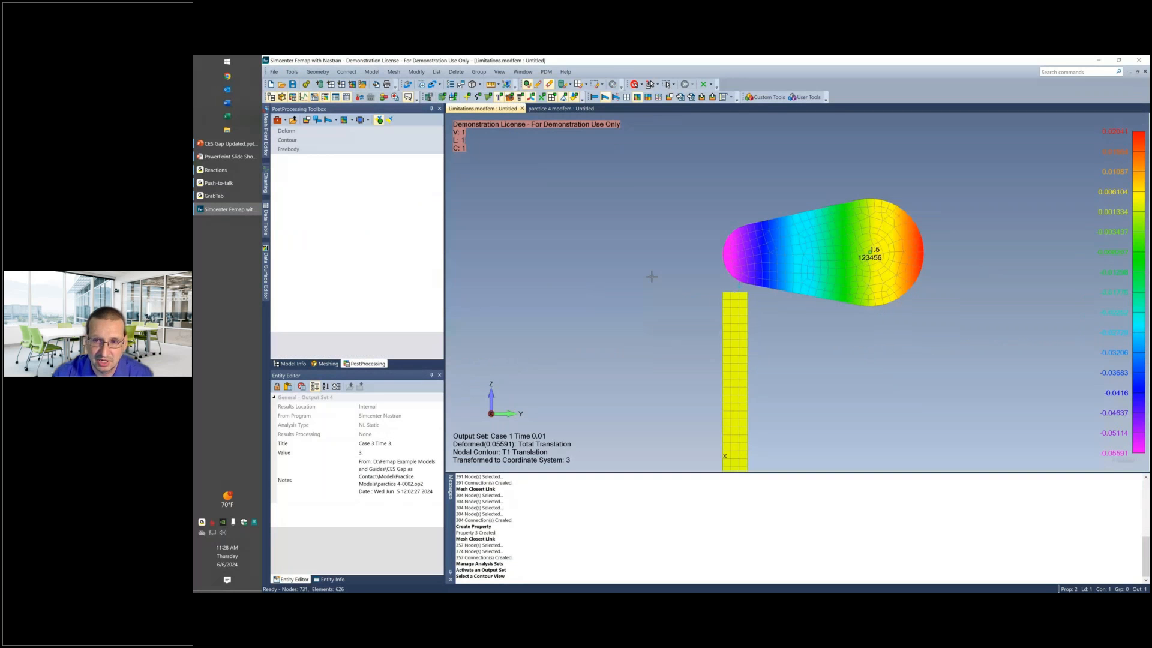
pyautogui.hotkey('ctrl', 'a')
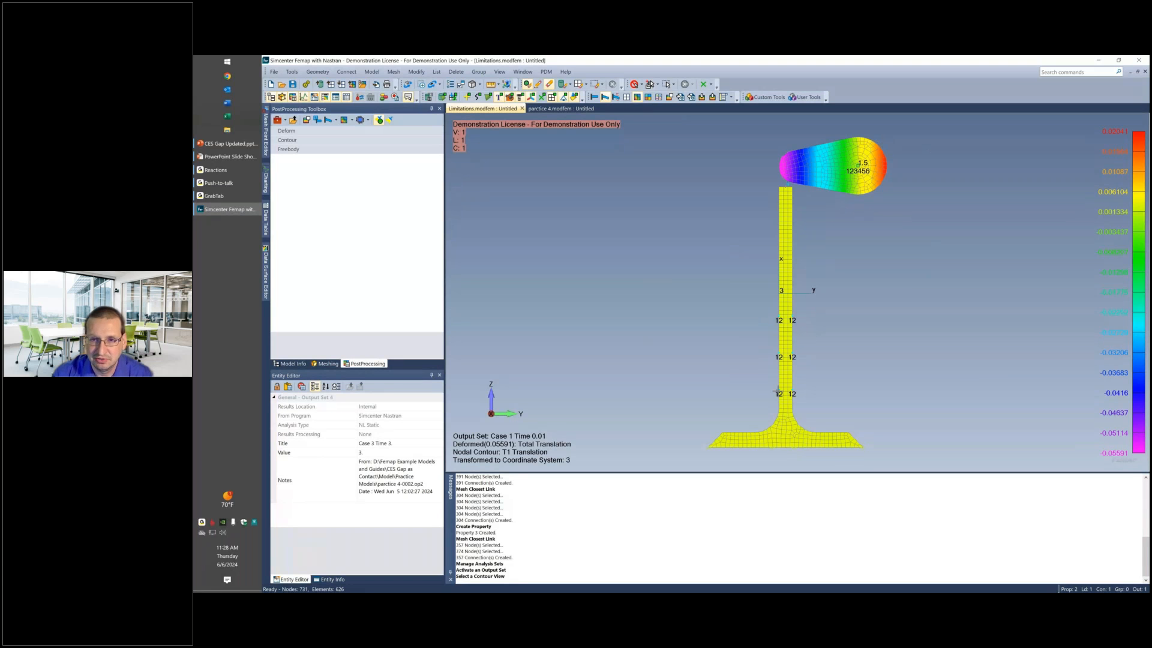
pyautogui.moveTo(776, 391); pyautogui.dragTo(718, 226, button='middle')
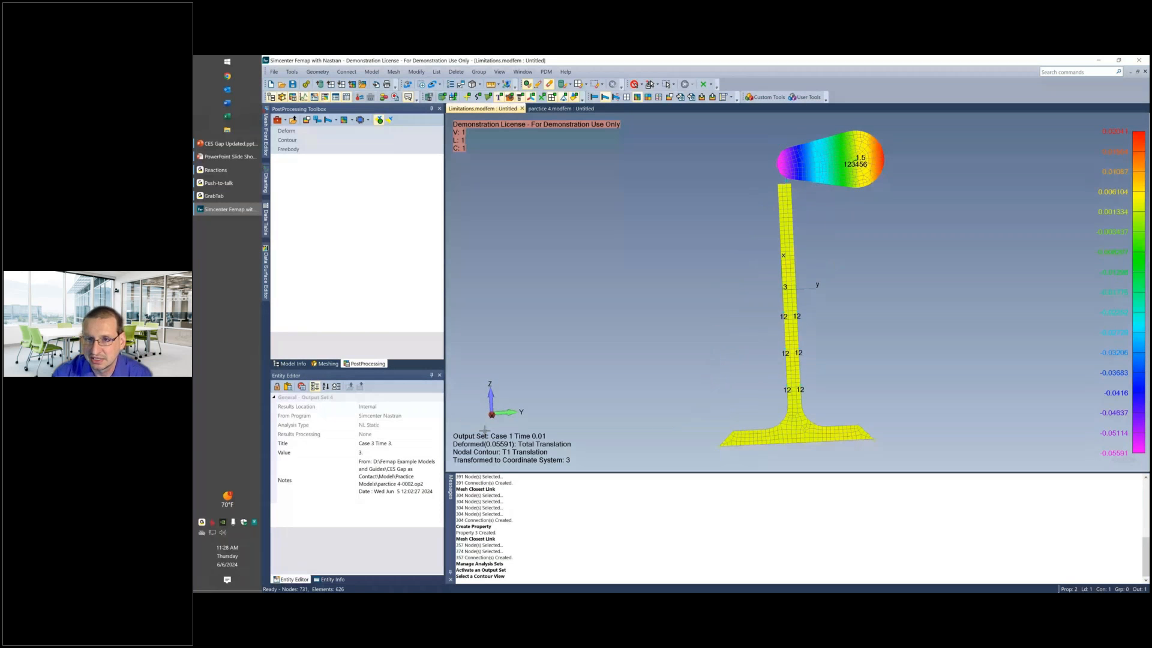
pyautogui.click(505, 401)
pyautogui.scroll(4, 810, 150)
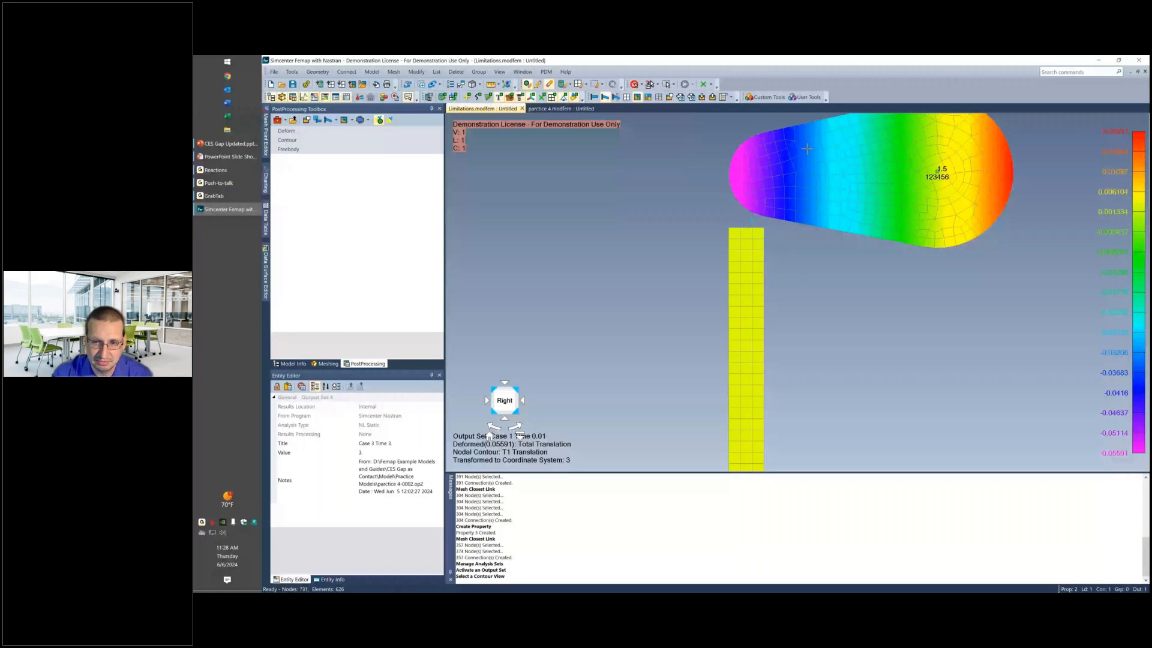
pyautogui.scroll(3, 764, 249)
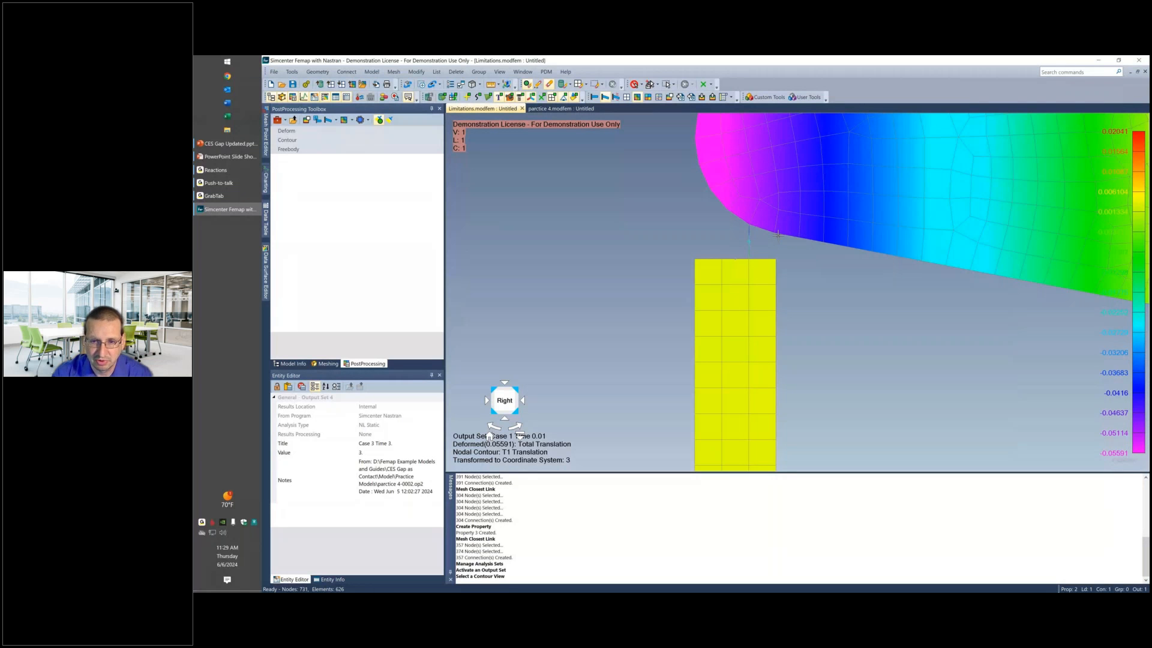
pyautogui.keyDown('ctrl'); pyautogui.moveTo(777, 235); pyautogui.dragTo(773, 261, button='middle'); pyautogui.keyUp('ctrl')
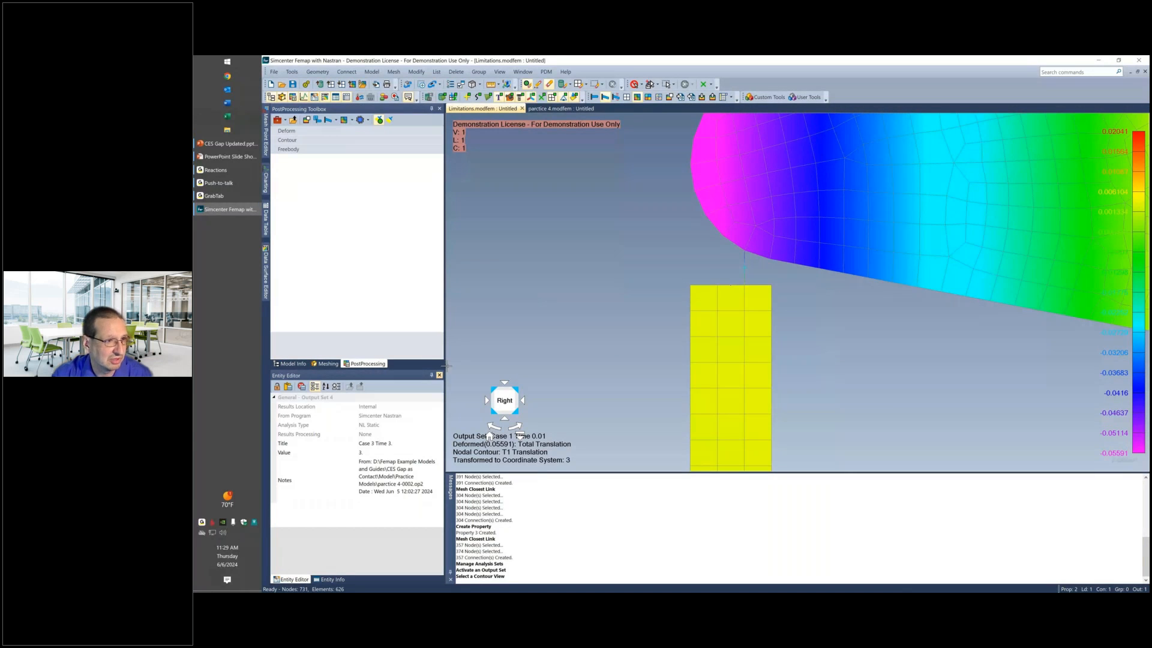
pyautogui.click(288, 364)
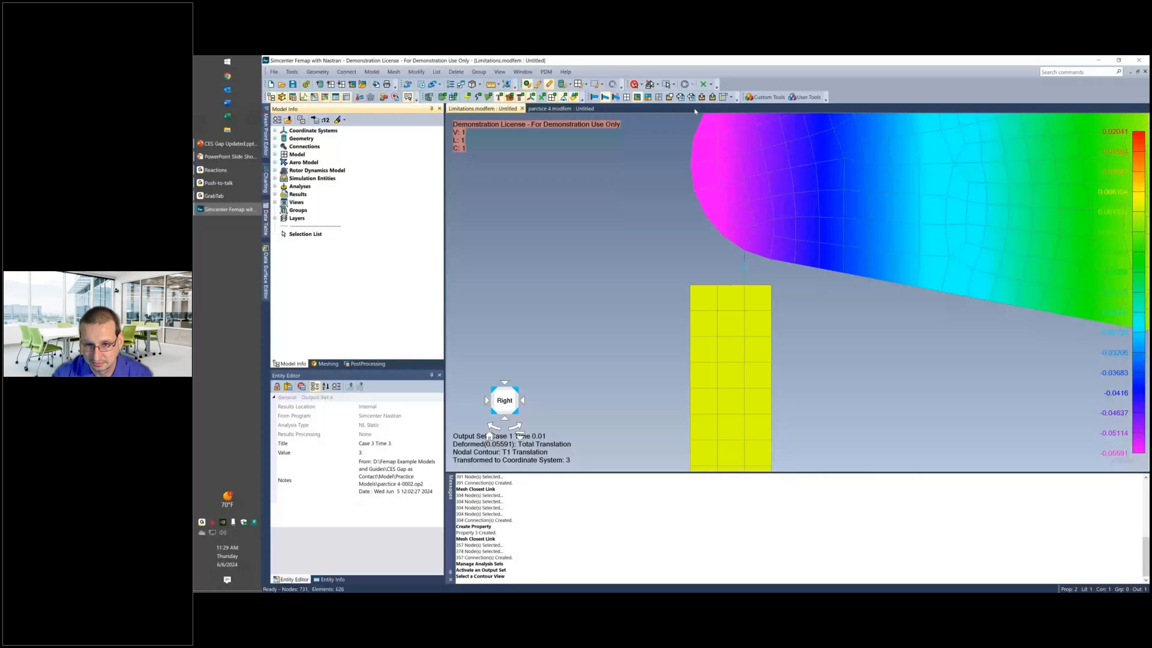
# Advance the cam results one output set at a time to Case 1 Time 0.2, examining contact between the lobe and the valve stem.
pyautogui.click(680, 96)
pyautogui.click(680, 96)
pyautogui.click(680, 96)
pyautogui.click(680, 96)
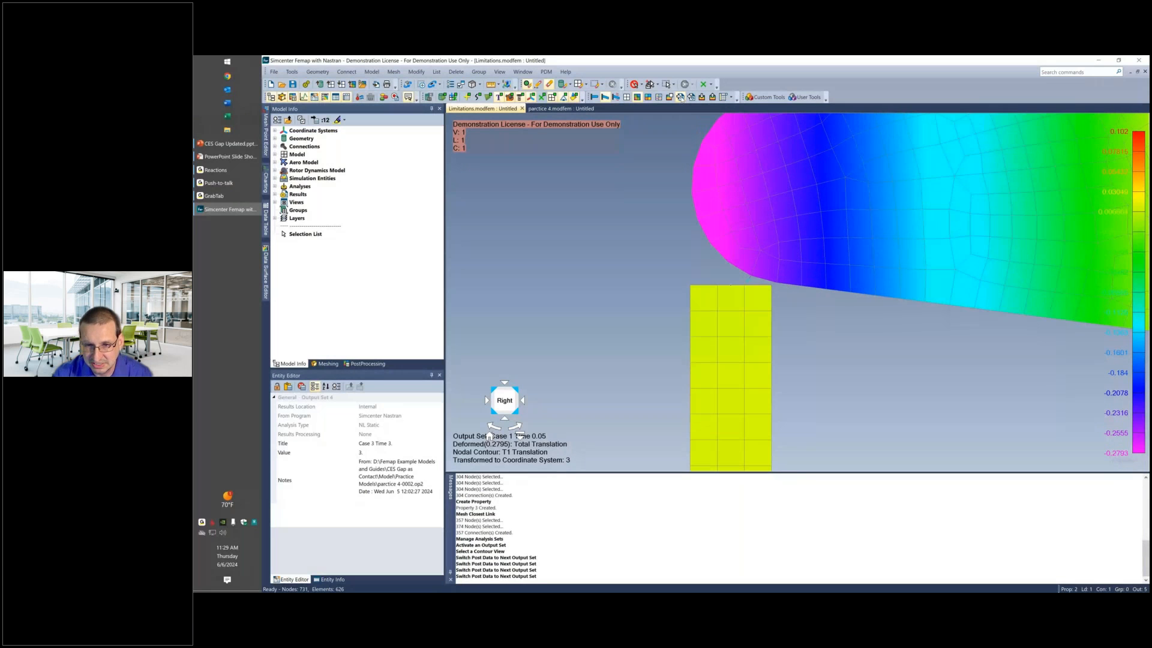
pyautogui.click(681, 97)
pyautogui.click(681, 97)
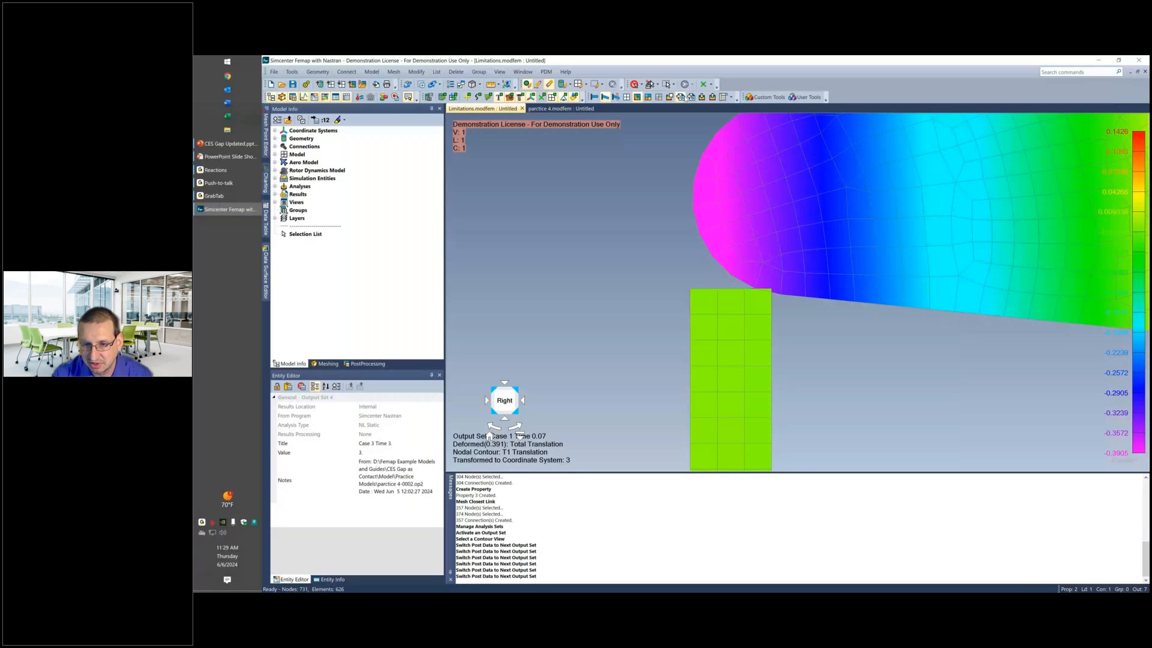
pyautogui.click(685, 98)
pyautogui.click(684, 98)
pyautogui.click(685, 98)
pyautogui.click(684, 98)
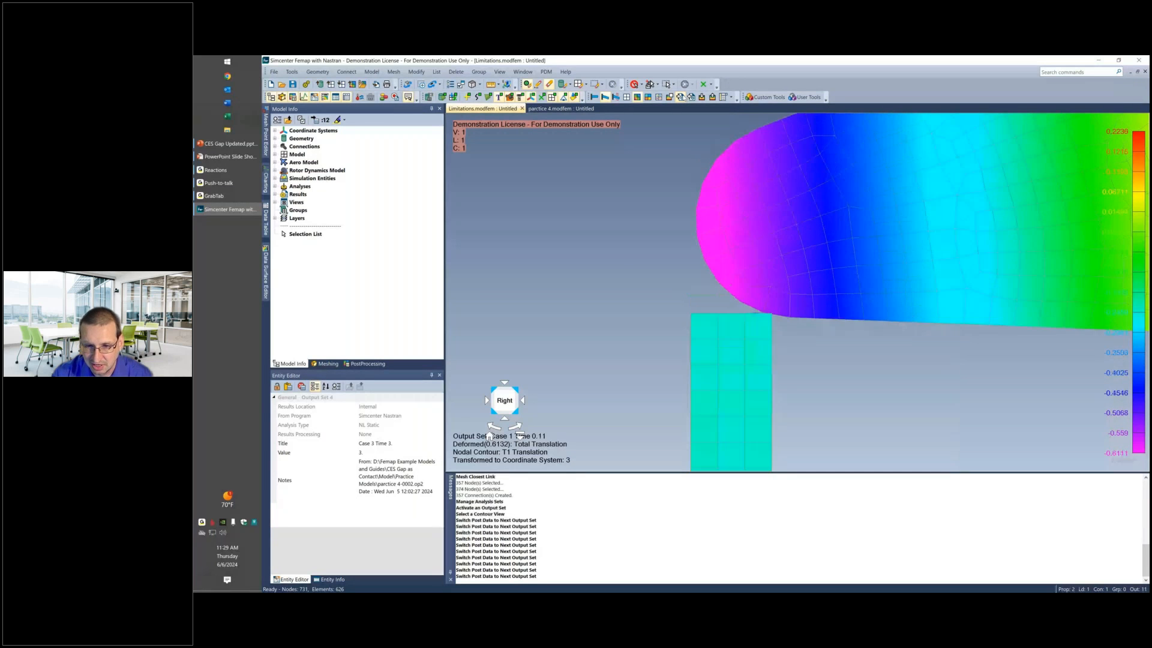
pyautogui.click(682, 98)
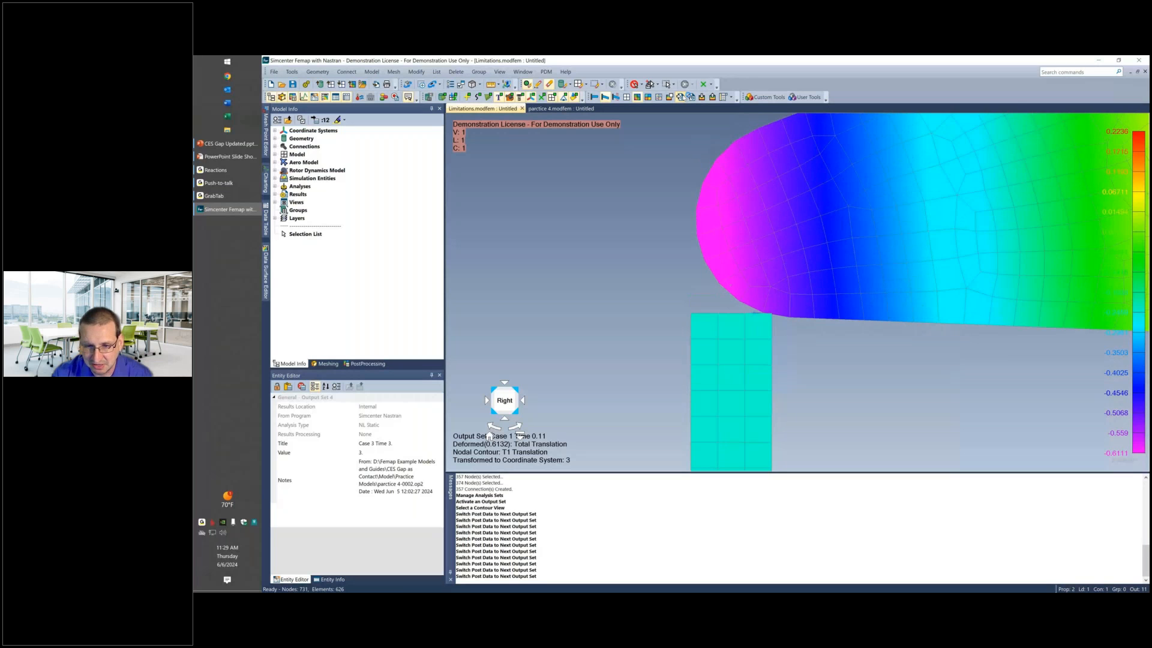
pyautogui.click(682, 97)
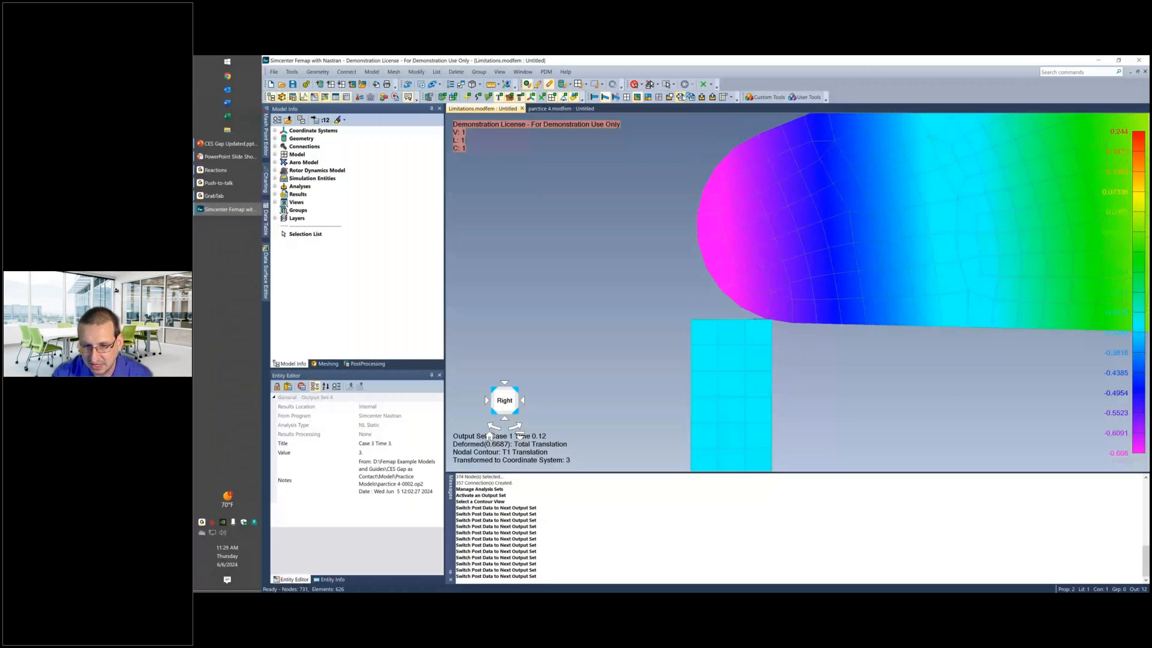
pyautogui.click(682, 97)
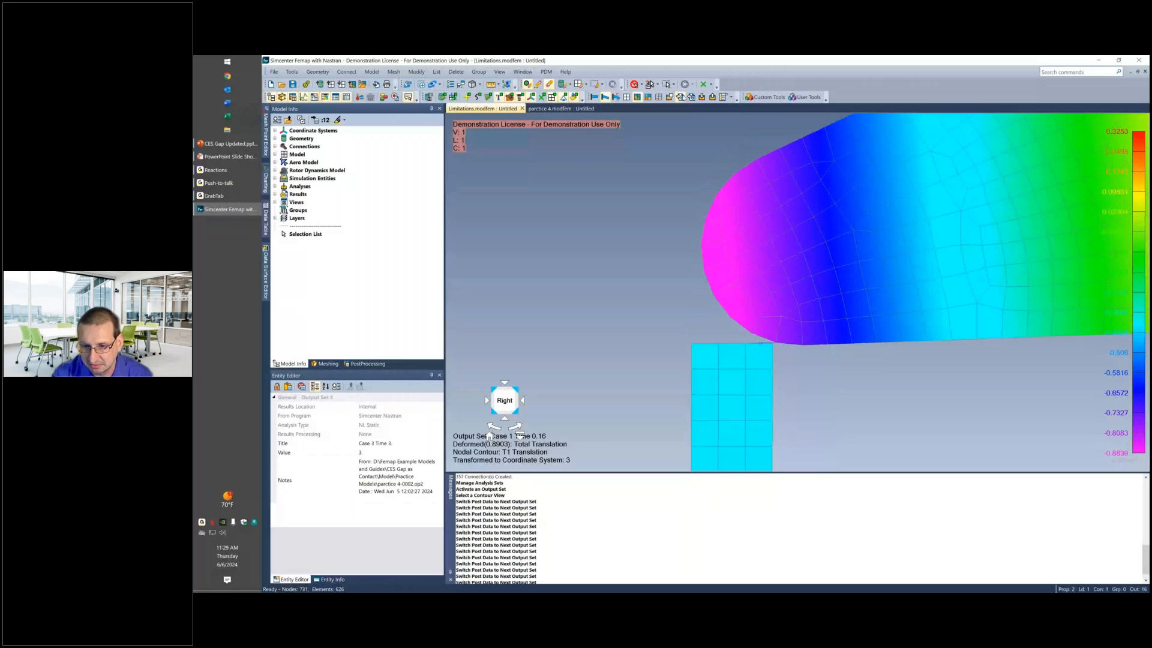
pyautogui.click(682, 97)
pyautogui.click(682, 98)
pyautogui.click(682, 98)
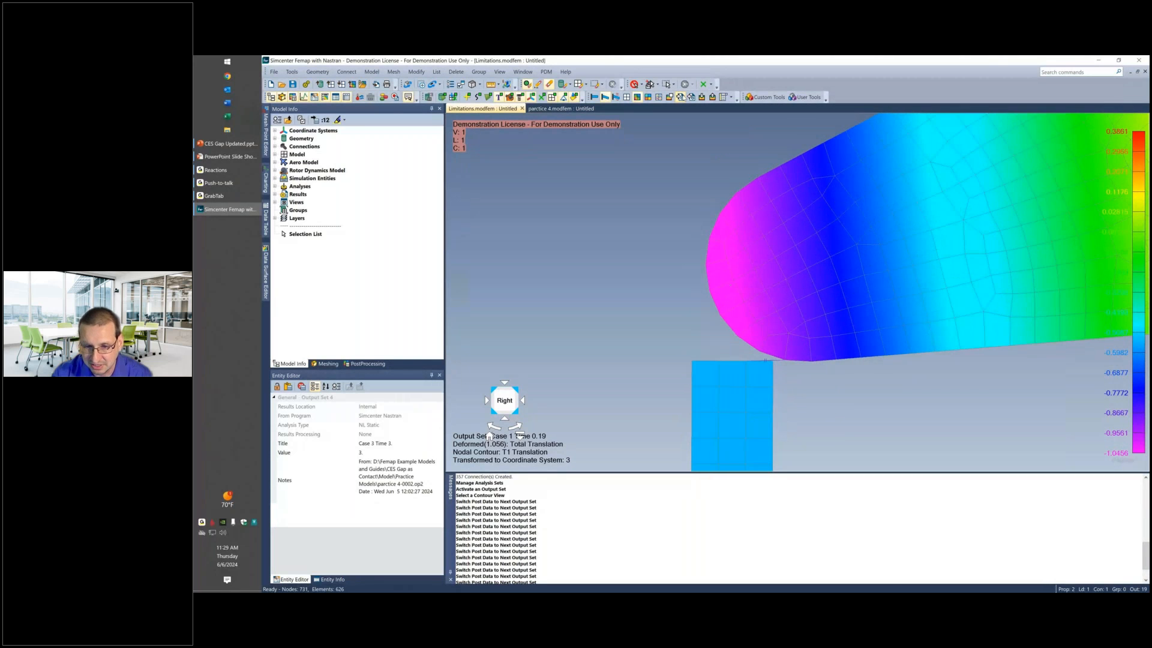
pyautogui.click(682, 98)
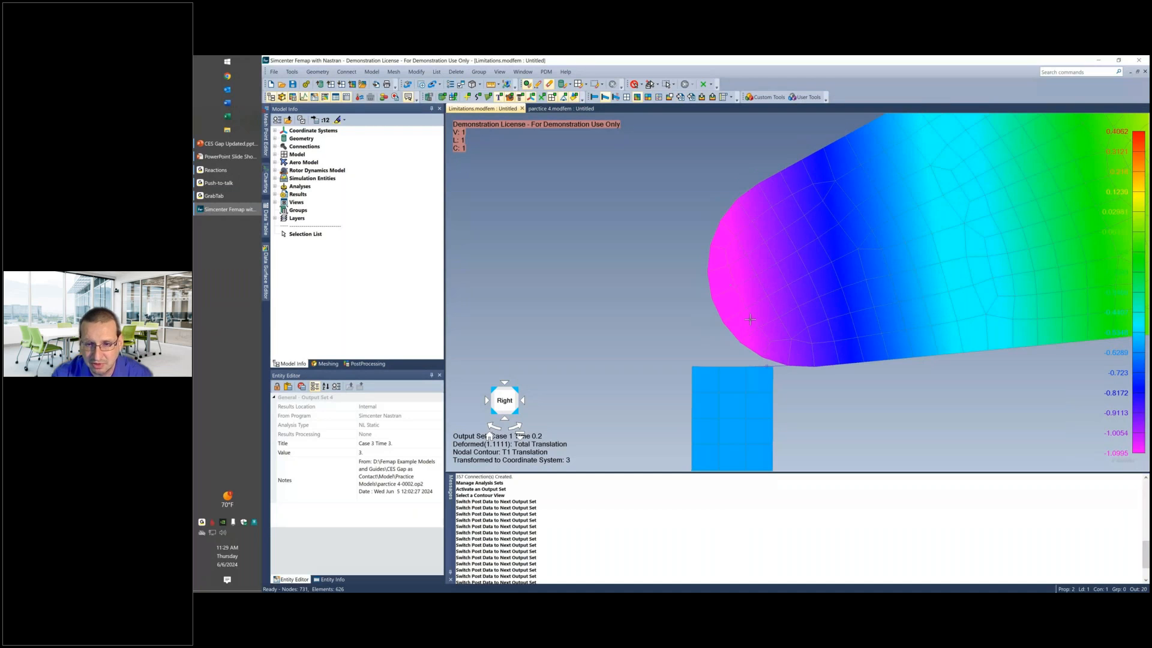
# Continue through the output sets to Case 1 Time 0.28, checking the lobe's position over the stem with more of the cam in view.
pyautogui.scroll(-2, 751, 319)
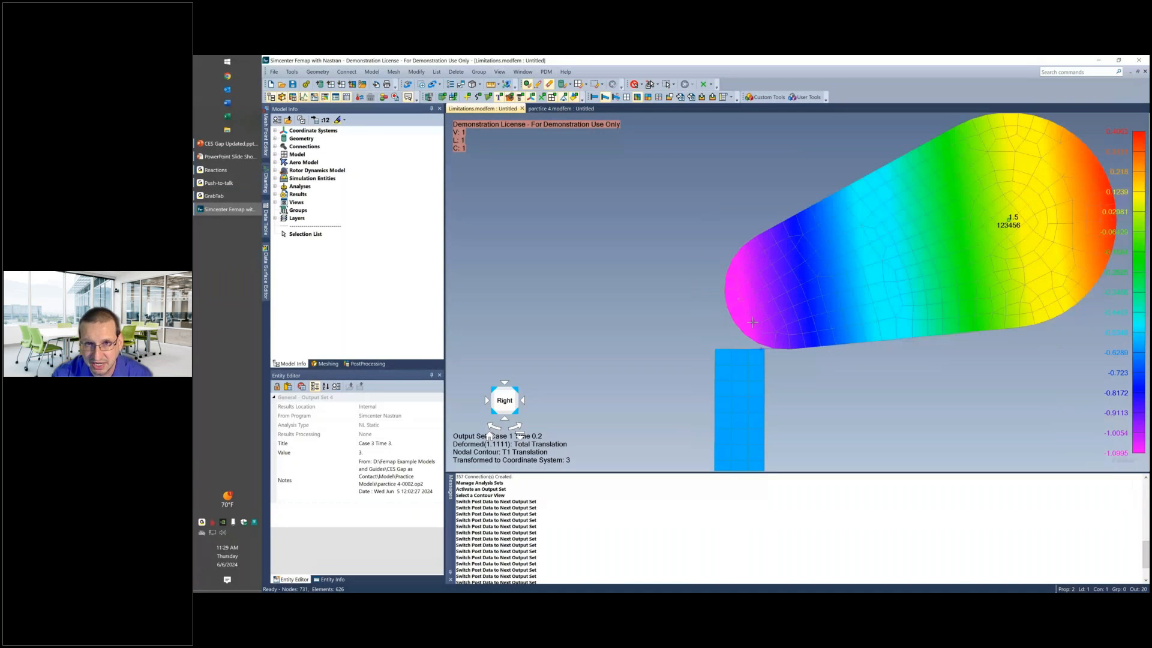
pyautogui.click(682, 98)
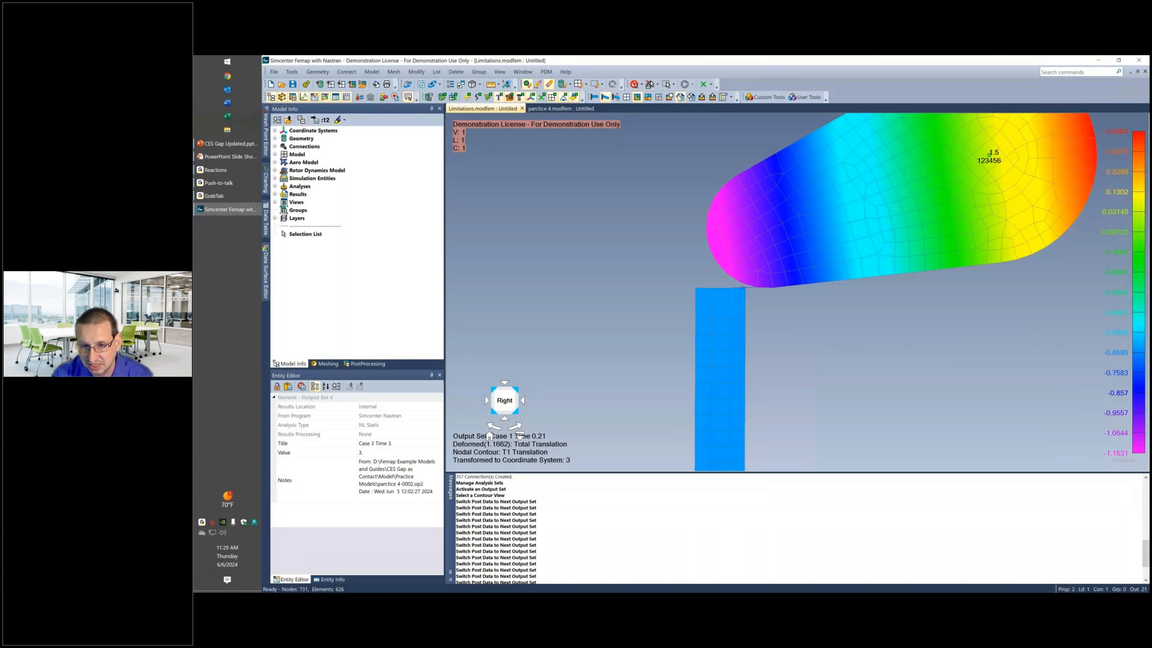
pyautogui.click(682, 98)
pyautogui.click(682, 97)
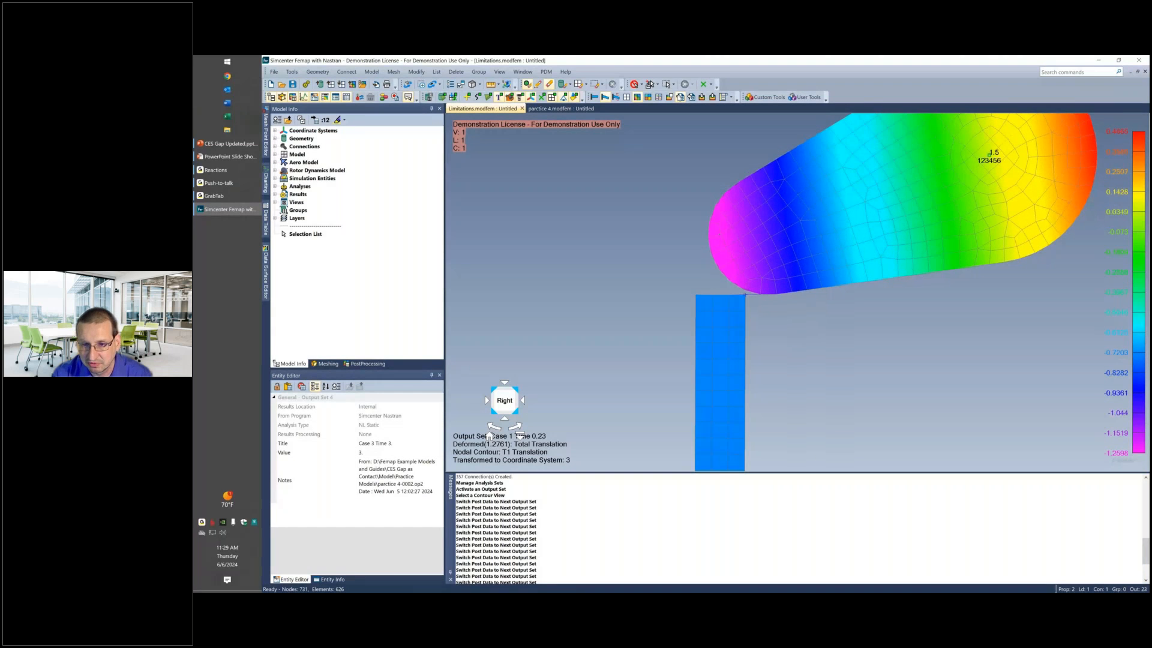
pyautogui.doubleClick(682, 97)
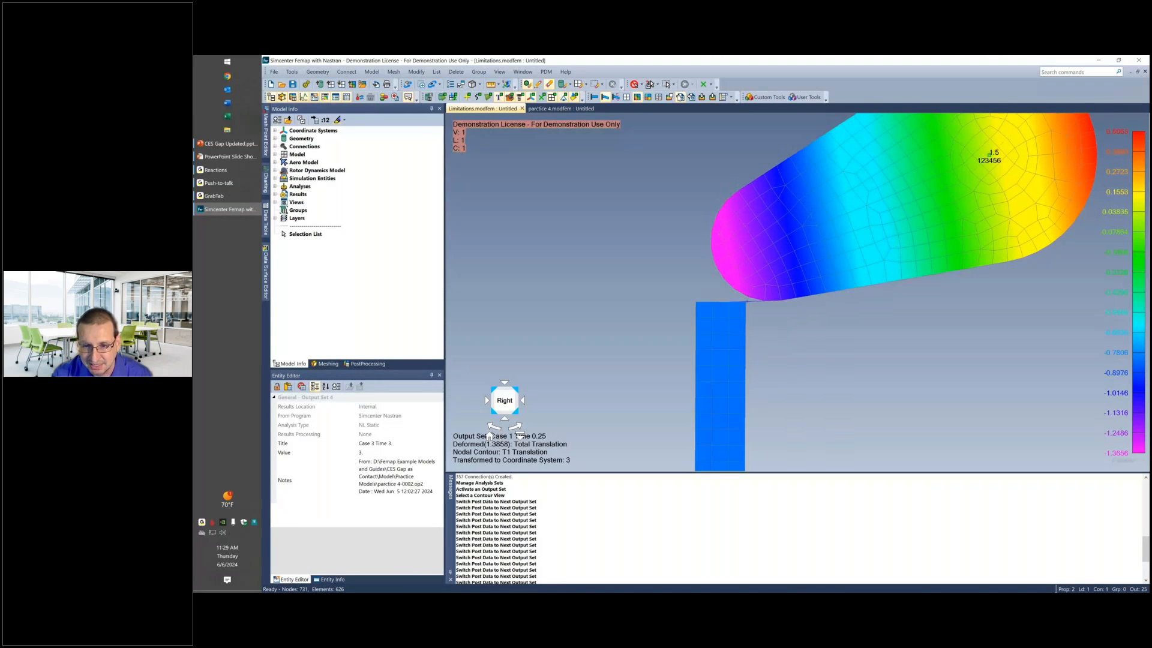
pyautogui.click(682, 98)
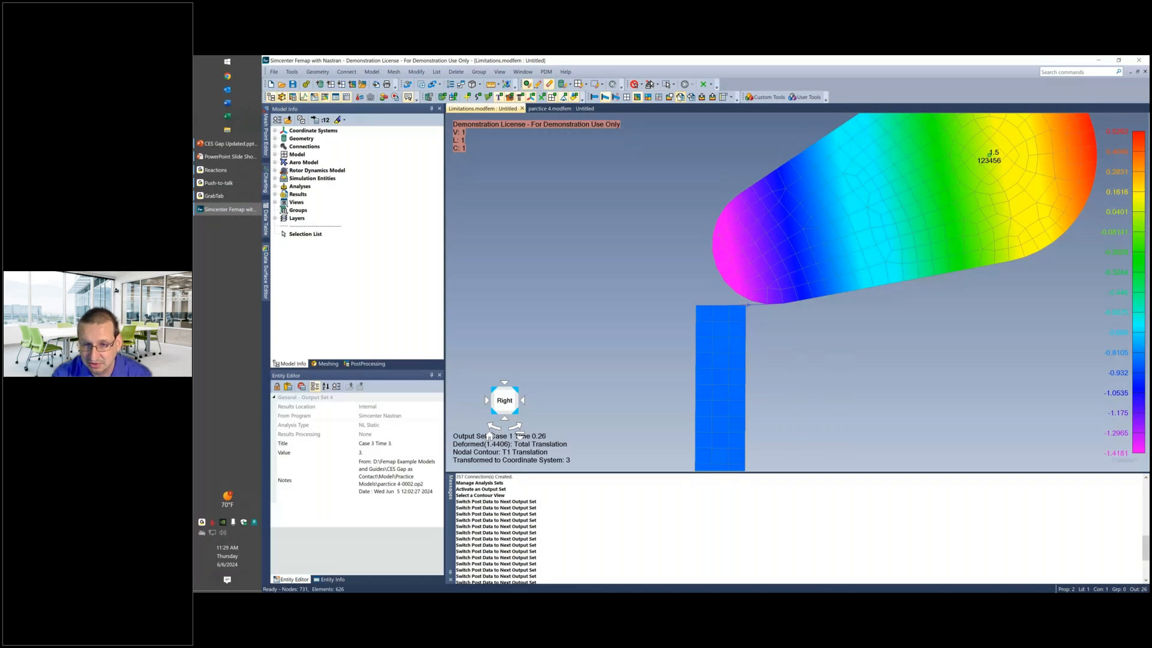
pyautogui.doubleClick(682, 98)
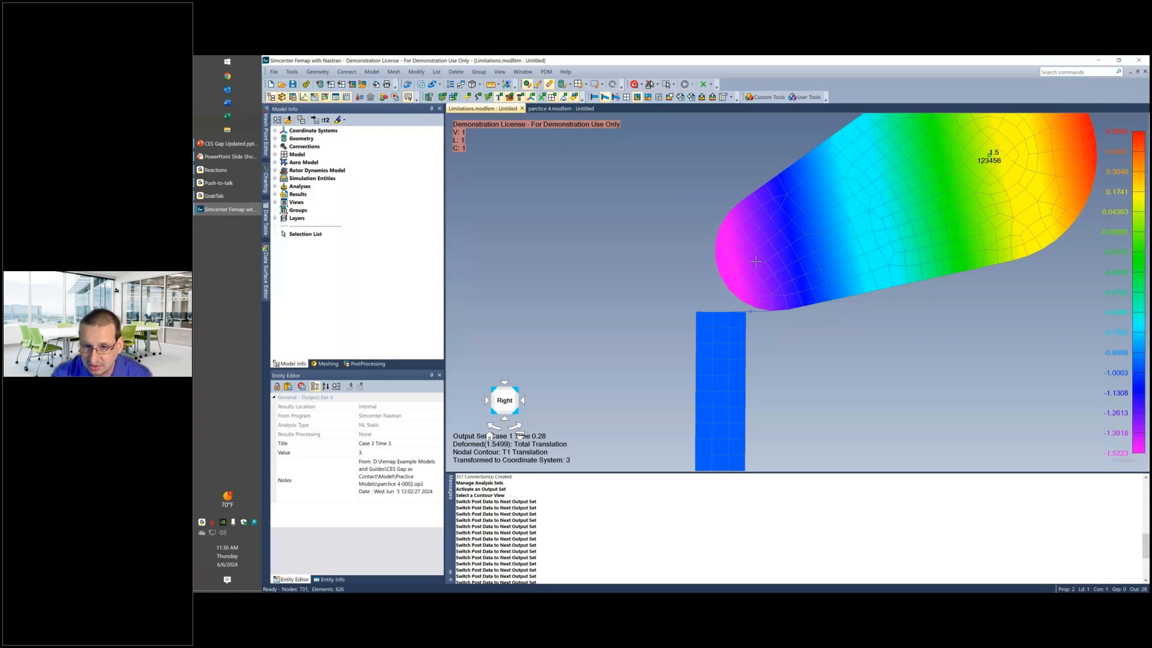
# Advance the output sets to Case 1 Time 0.66 and examine how the gap element acts as the lobe moves past the stem's edge.
pyautogui.keyDown('ctrl'); pyautogui.moveTo(730, 264); pyautogui.dragTo(722, 210, button='middle'); pyautogui.keyUp('ctrl')
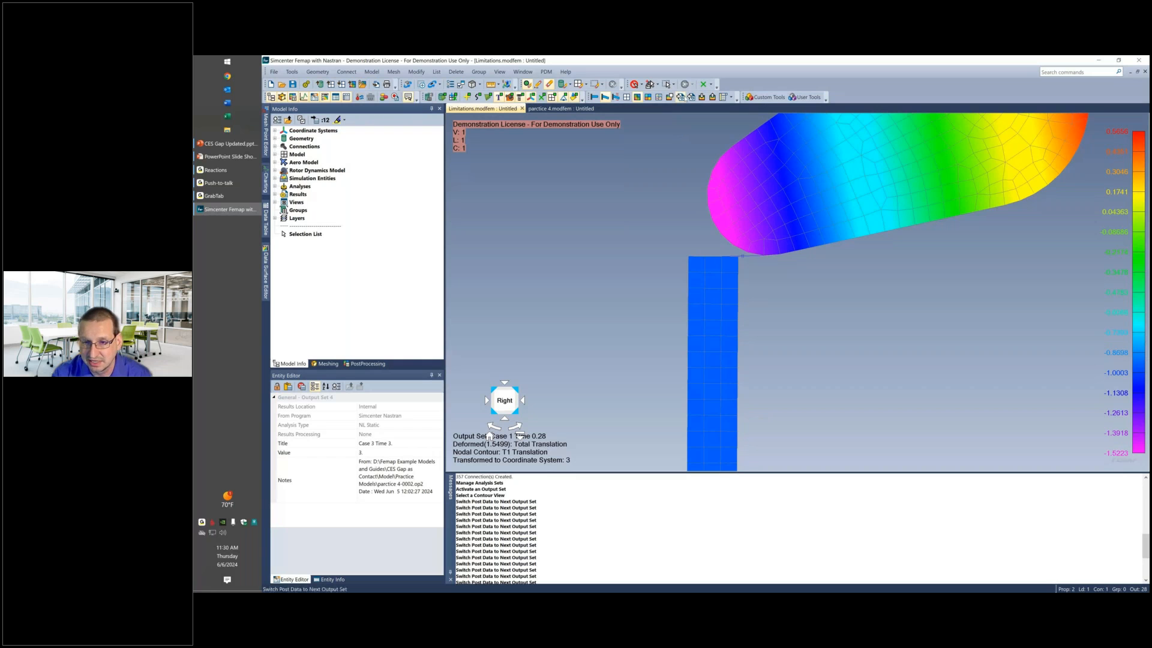
pyautogui.click(712, 96)
pyautogui.click(712, 96)
pyautogui.click(712, 97)
pyautogui.click(712, 96)
pyautogui.click(712, 97)
pyautogui.click(712, 96)
pyautogui.click(712, 97)
pyautogui.click(712, 96)
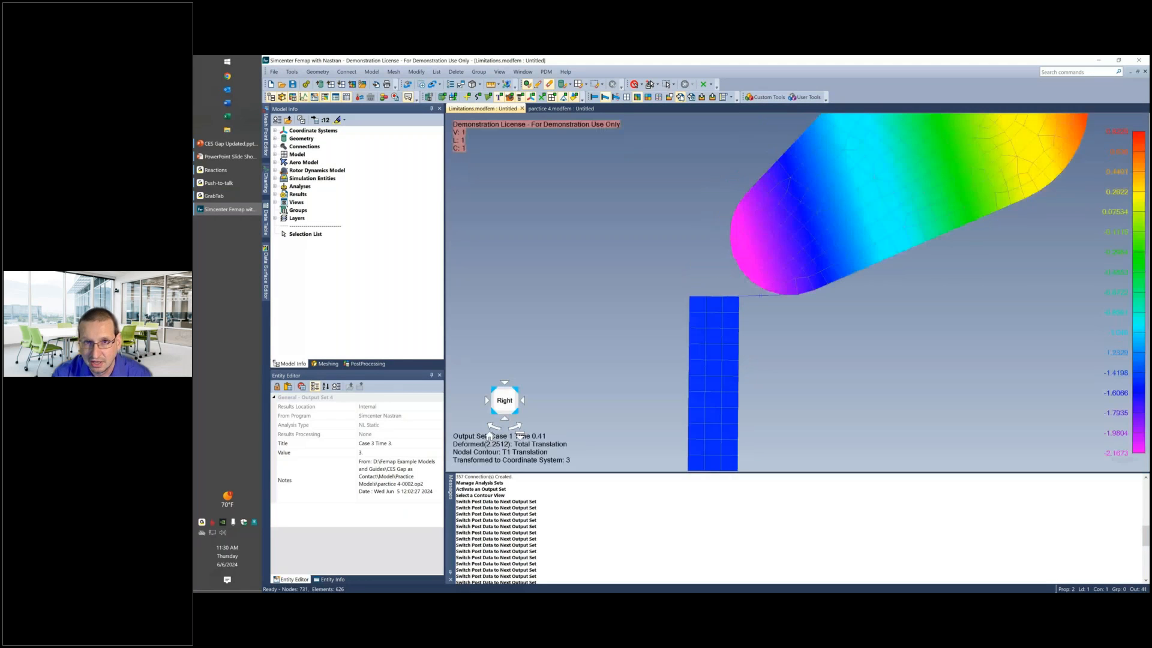
pyautogui.click(683, 96)
pyautogui.click(682, 97)
pyautogui.click(682, 97)
pyautogui.click(683, 96)
pyautogui.click(682, 97)
pyautogui.click(682, 97)
pyautogui.click(683, 97)
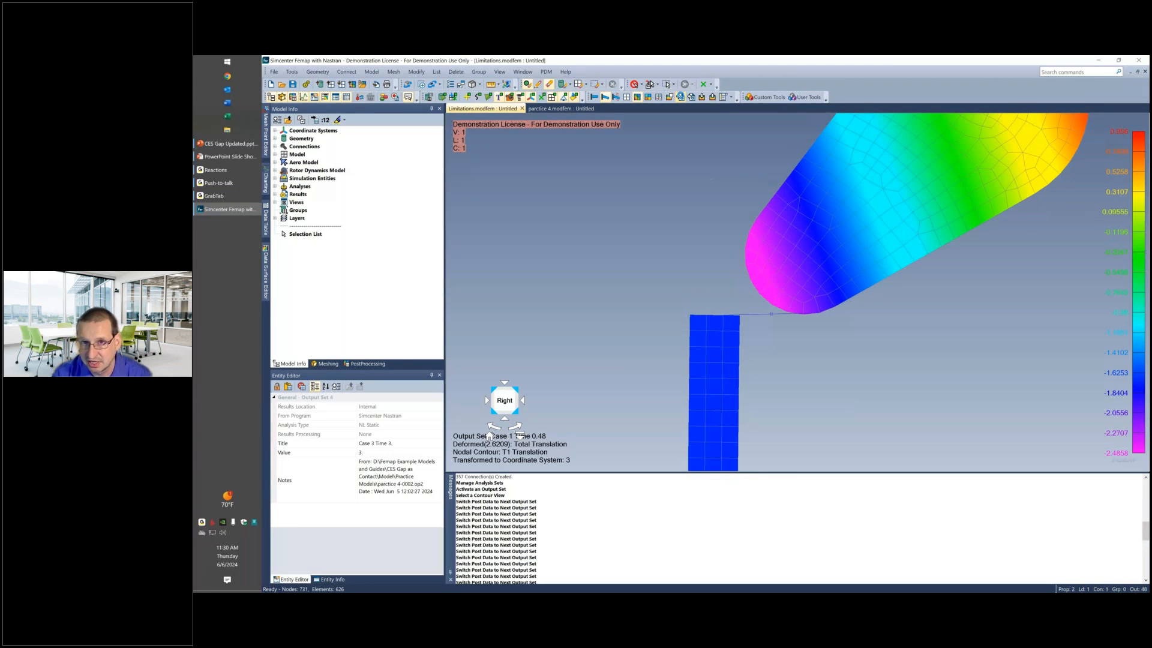
pyautogui.click(682, 96)
pyautogui.click(682, 97)
pyautogui.click(682, 96)
pyautogui.click(682, 96)
pyautogui.click(682, 96)
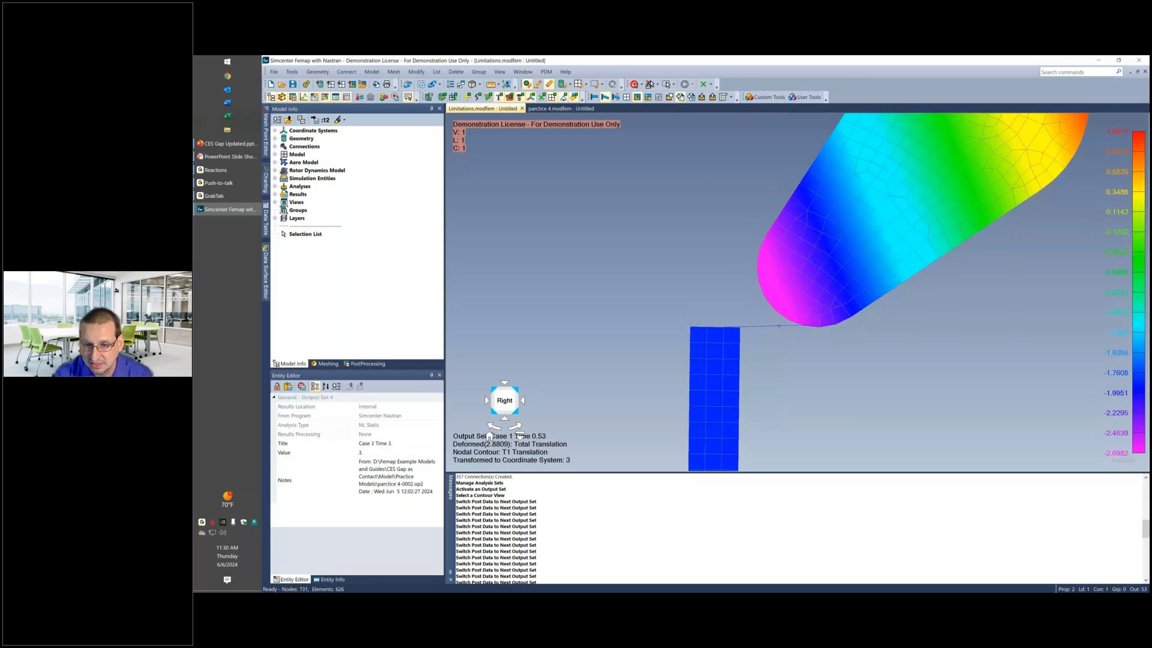
pyautogui.click(681, 96)
pyautogui.click(682, 96)
pyautogui.click(682, 97)
pyautogui.click(682, 96)
pyautogui.click(682, 97)
pyautogui.click(682, 96)
pyautogui.click(682, 97)
pyautogui.click(682, 97)
pyautogui.click(682, 97)
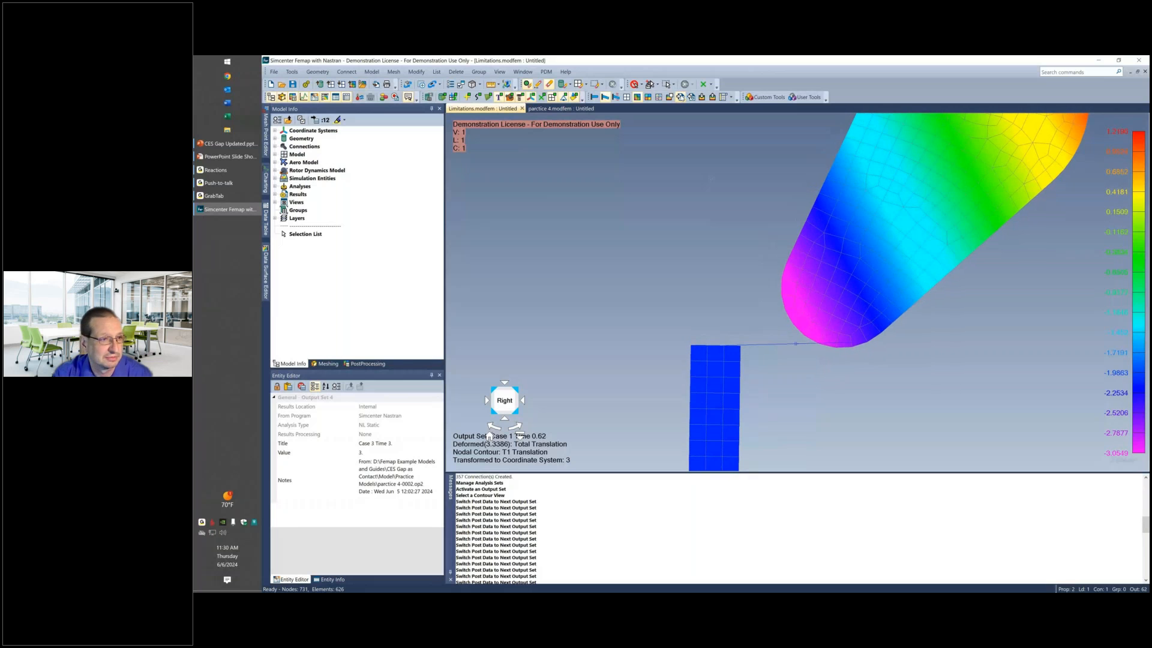
pyautogui.click(682, 97)
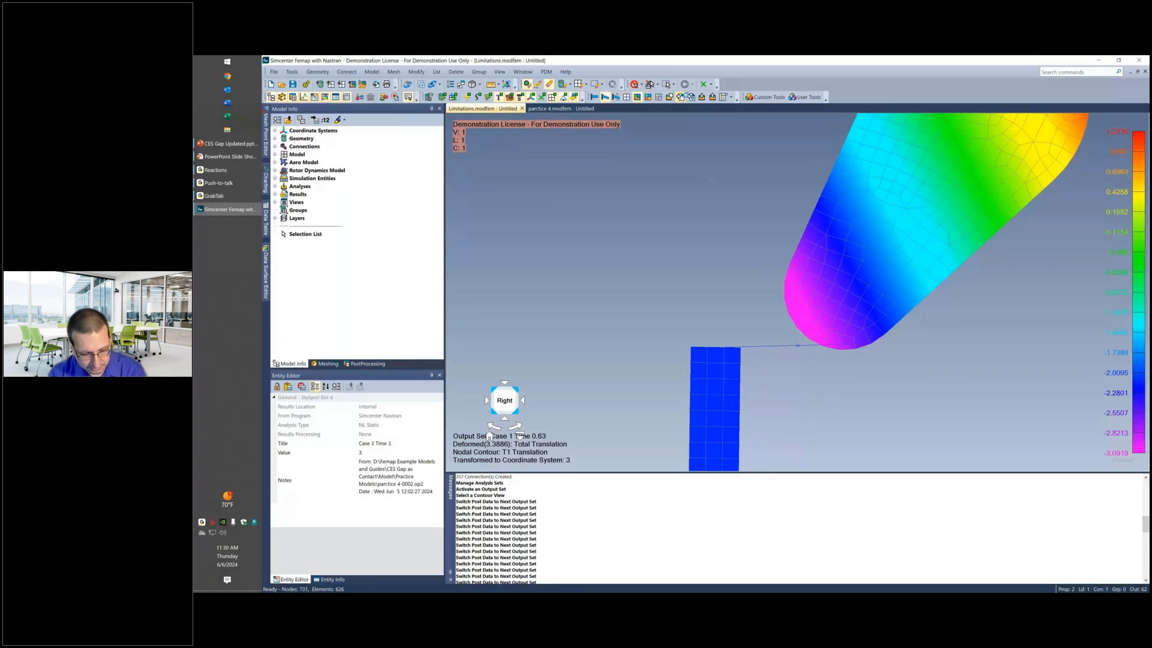
pyautogui.click(682, 96)
pyautogui.click(681, 96)
pyautogui.click(682, 96)
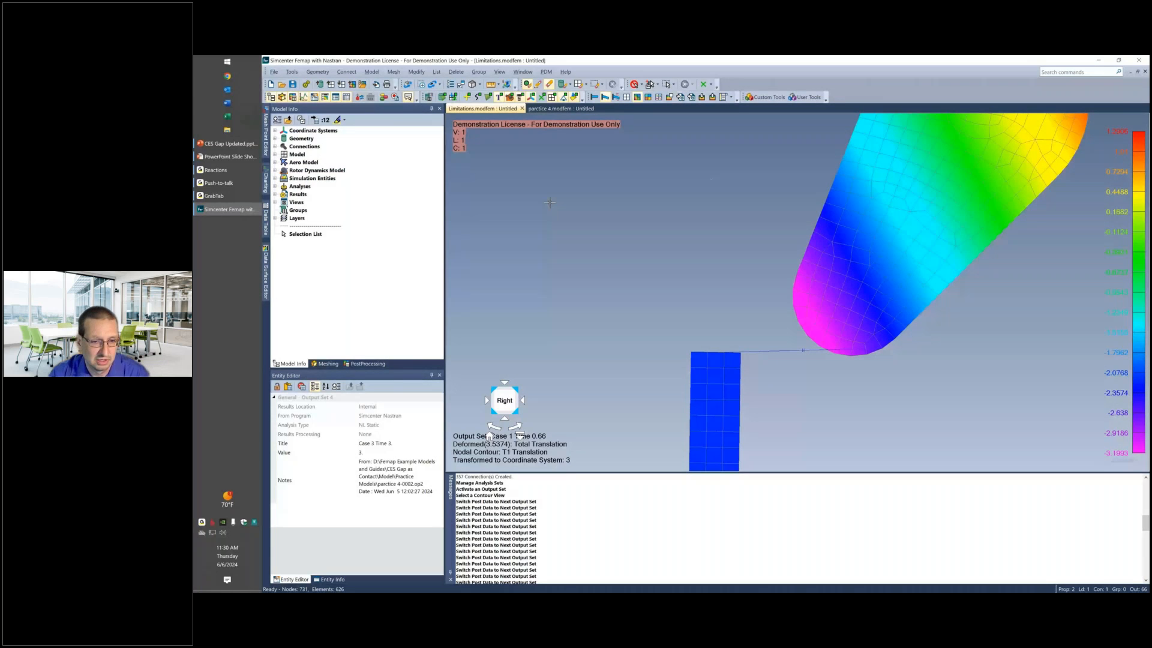
# Switch to the PowerPoint slide show and advance from the Demonstration slide to the Summary slide.
pyautogui.hotkey('alt', 'Tab')
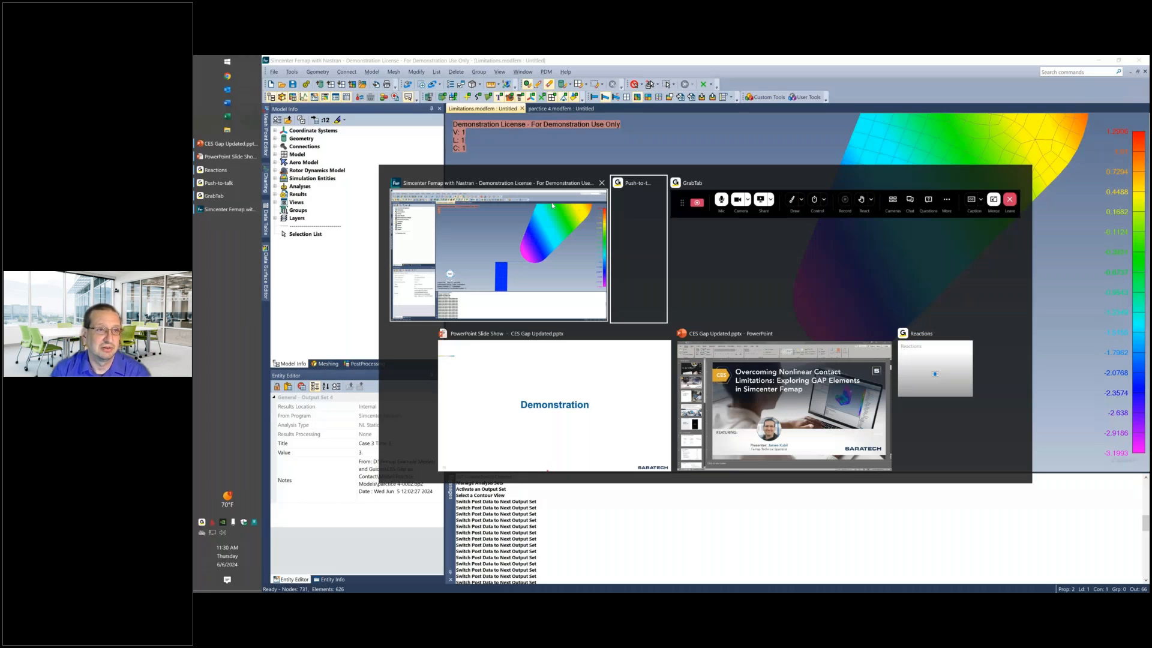
pyautogui.click(553, 405)
pyautogui.press('Right')
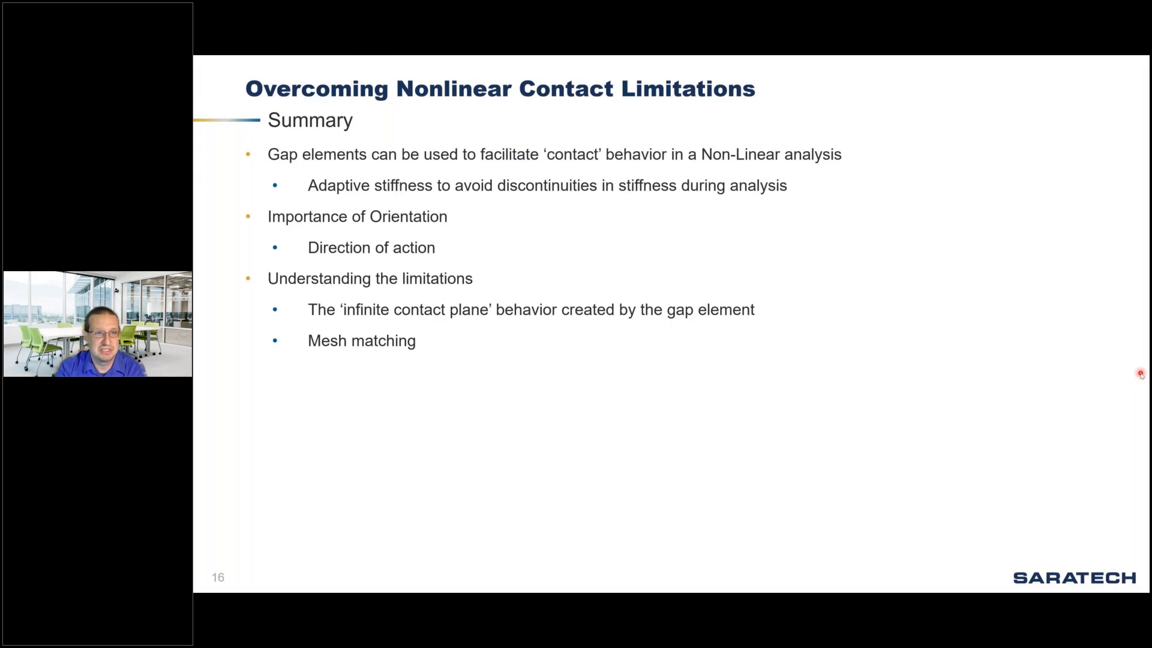